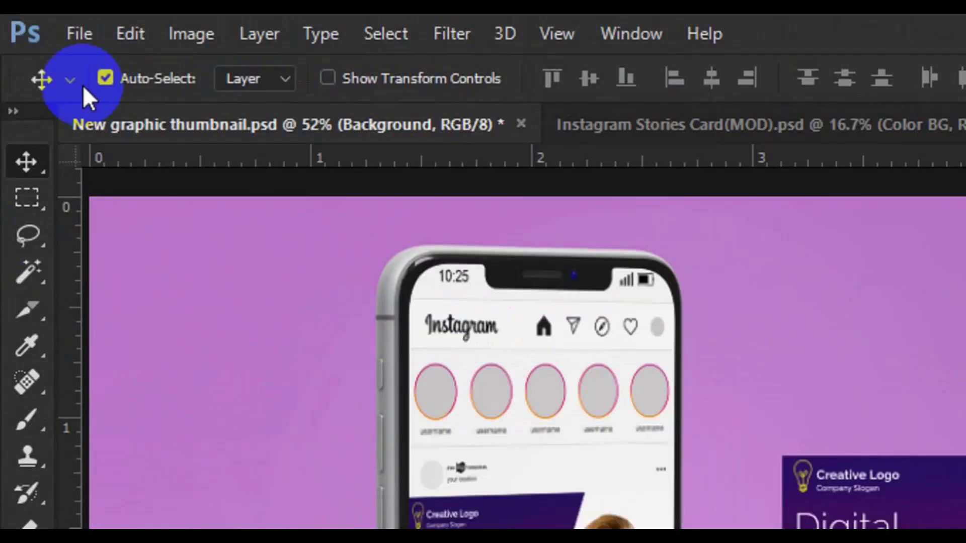
- Open the File menu to reach the New command
left_click(84, 30)
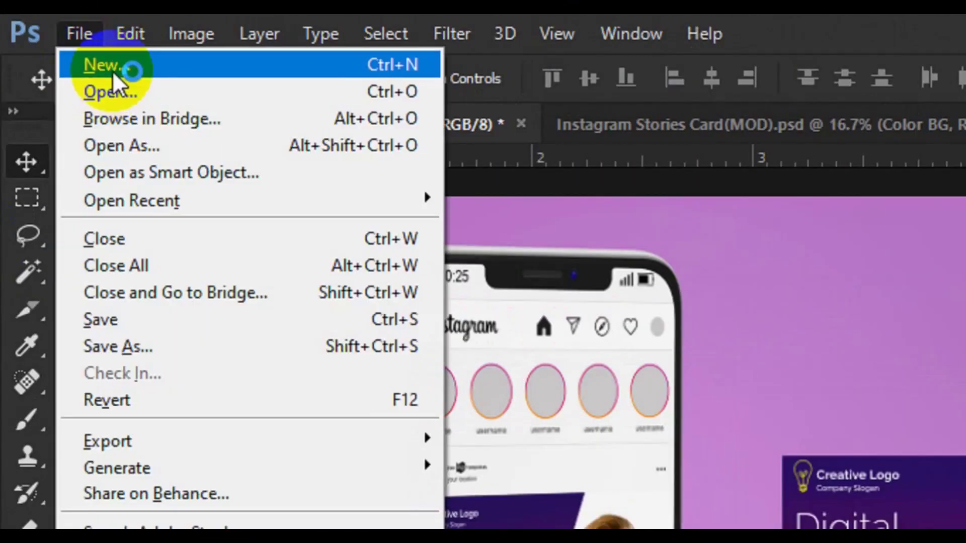
- Start a new document named Fb Cover Design
left_click(113, 68)
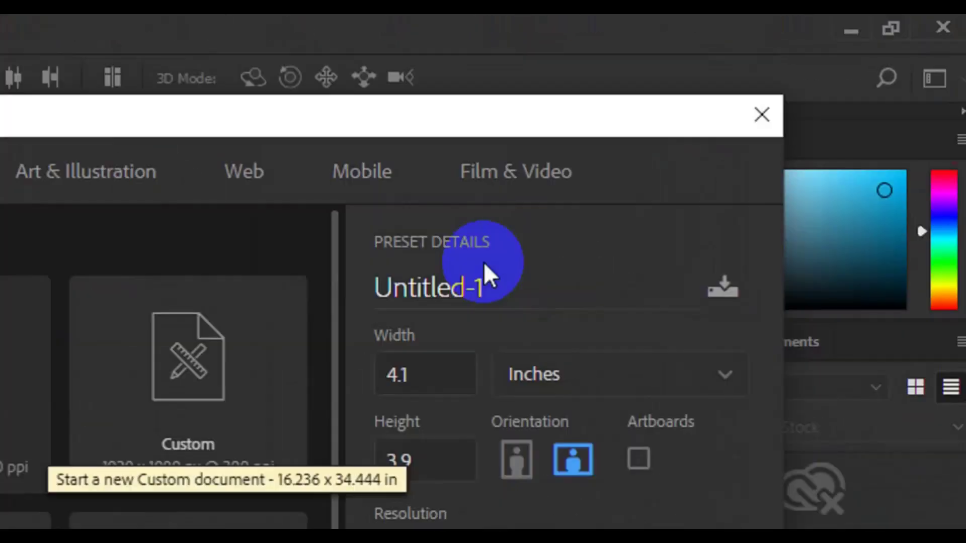
left_click(520, 285)
key("ctrl+a")
type("F")
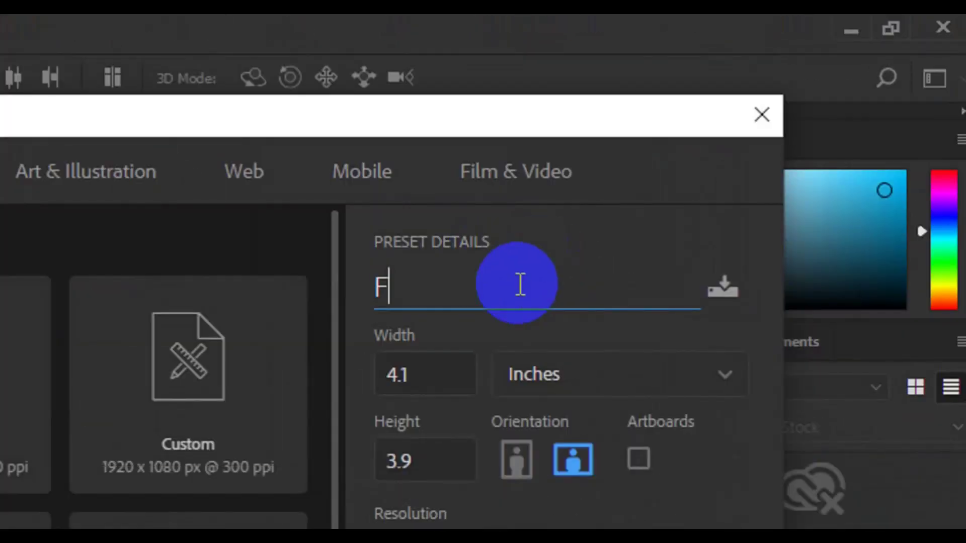
left_click(567, 382)
type("Design")
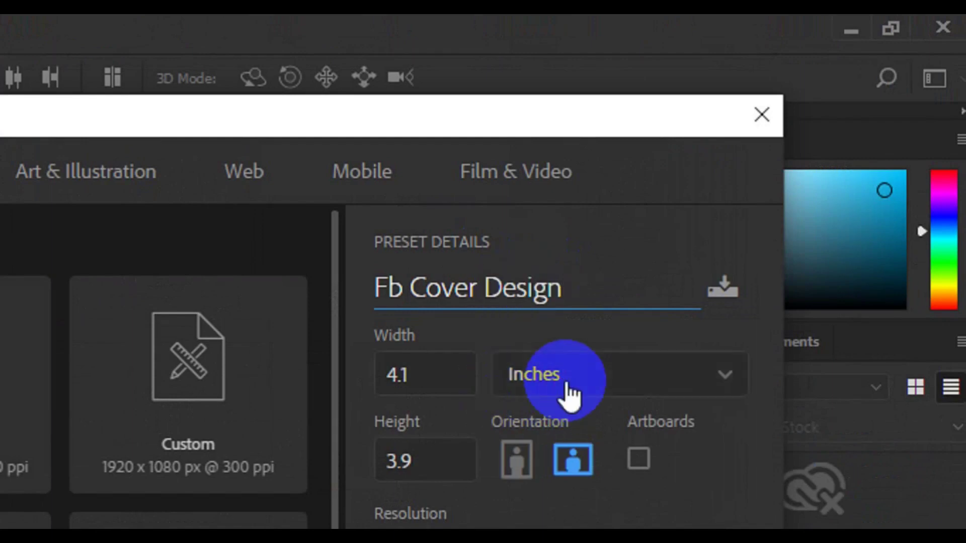
- Set the document size to 851 × 315 pixels and create it
left_click(566, 388)
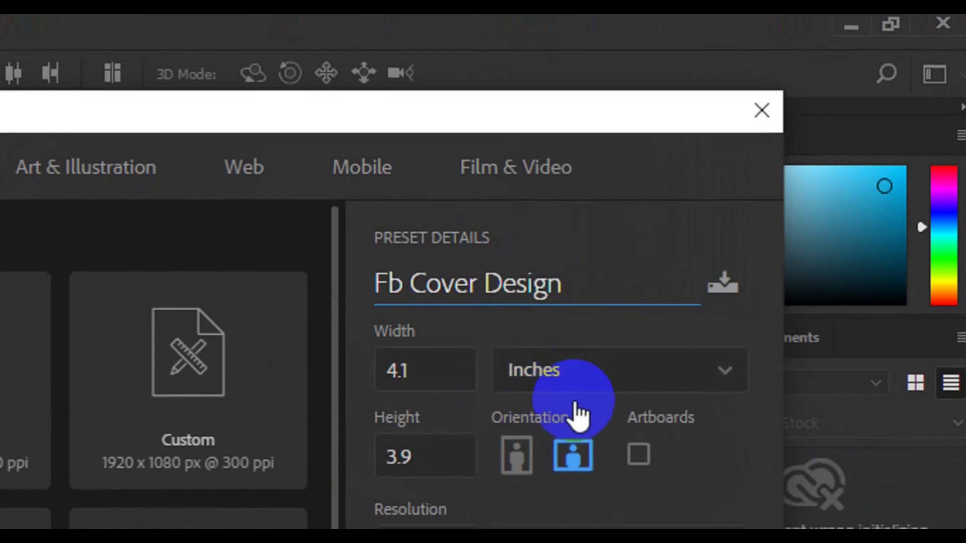
key("Up")
key("Return")
left_click(439, 356)
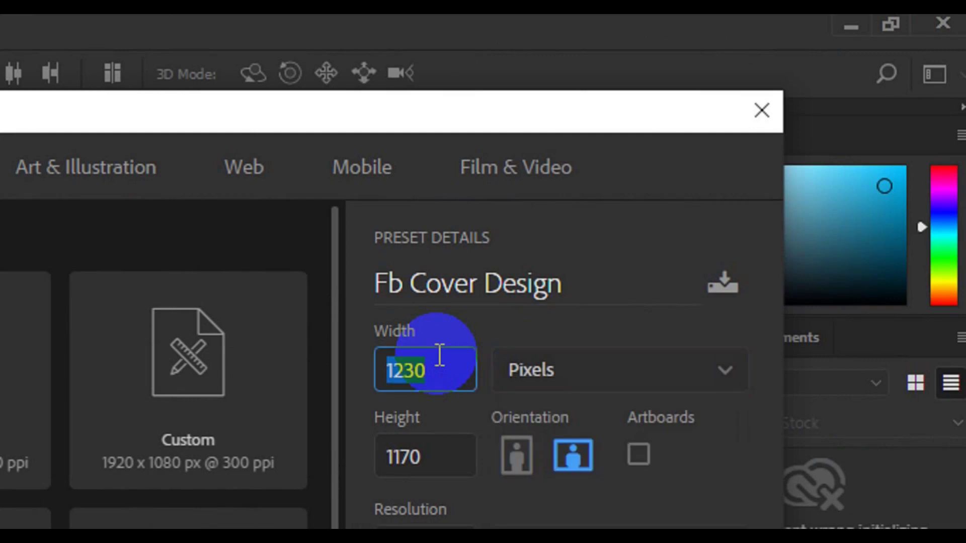
type("85")
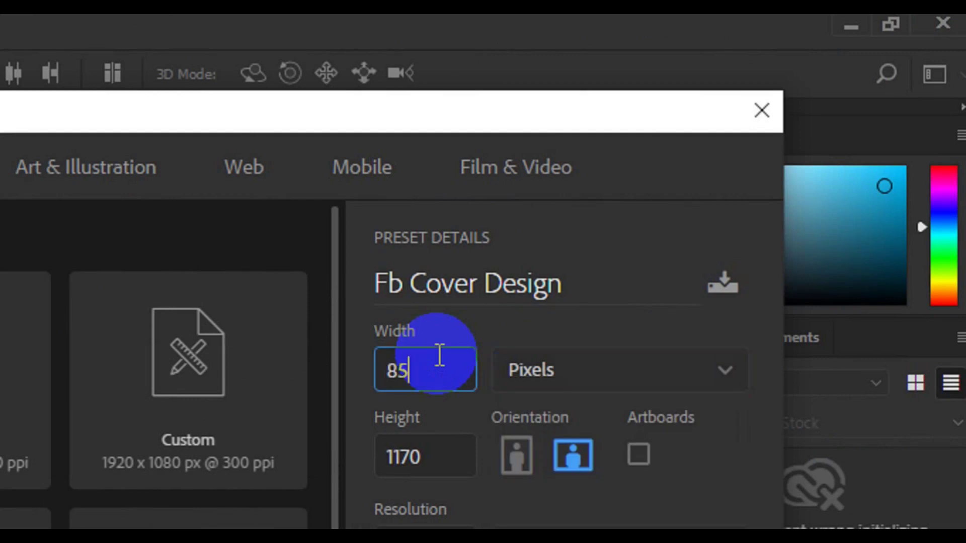
type("1")
key("Tab")
type("31")
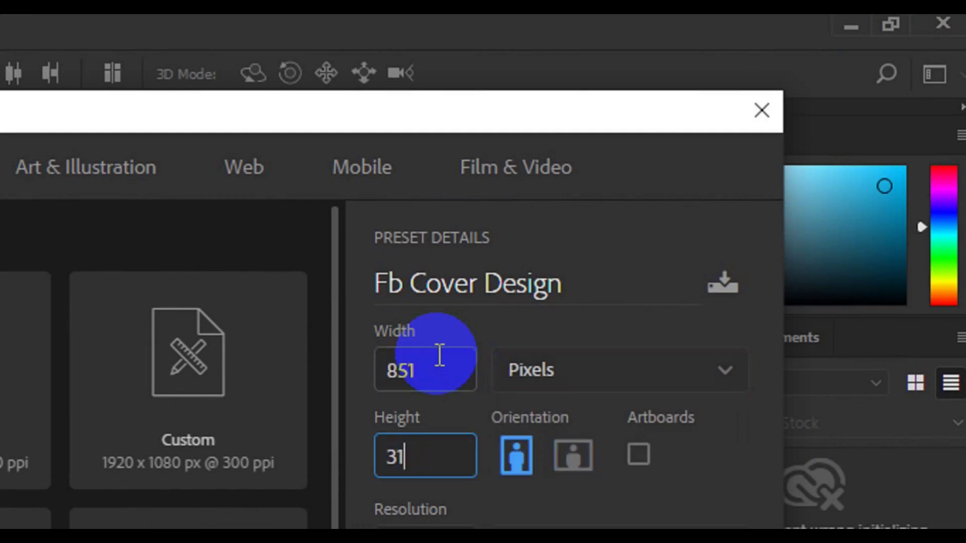
type("5")
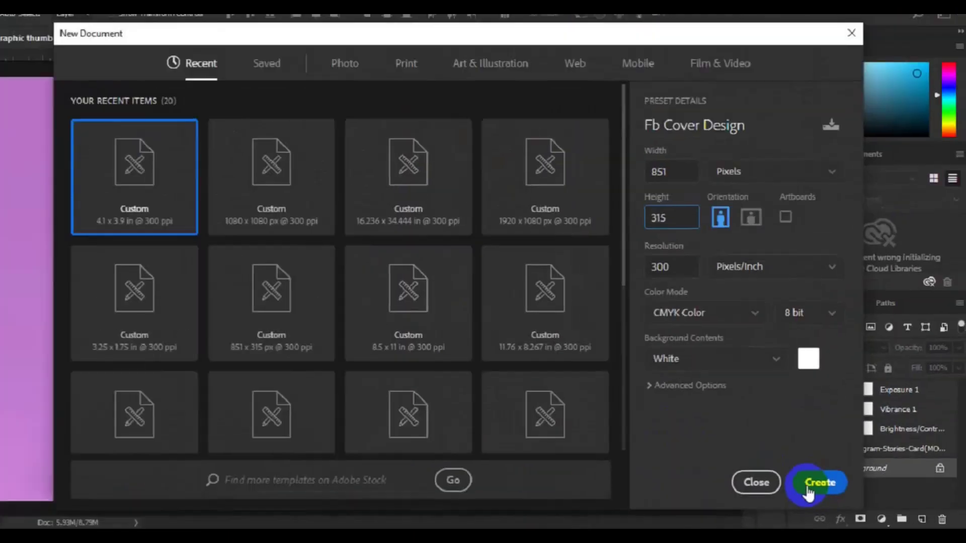
left_click(808, 490)
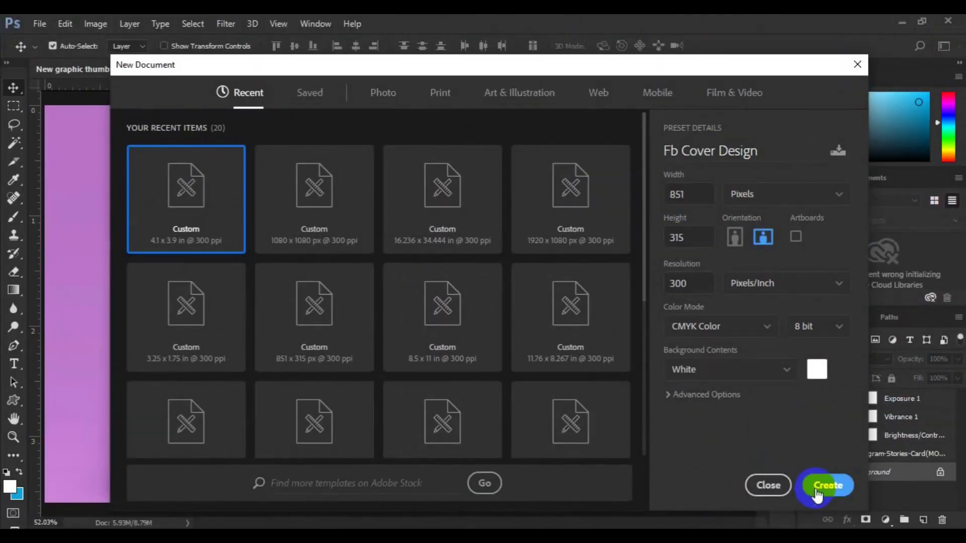
left_click(815, 488)
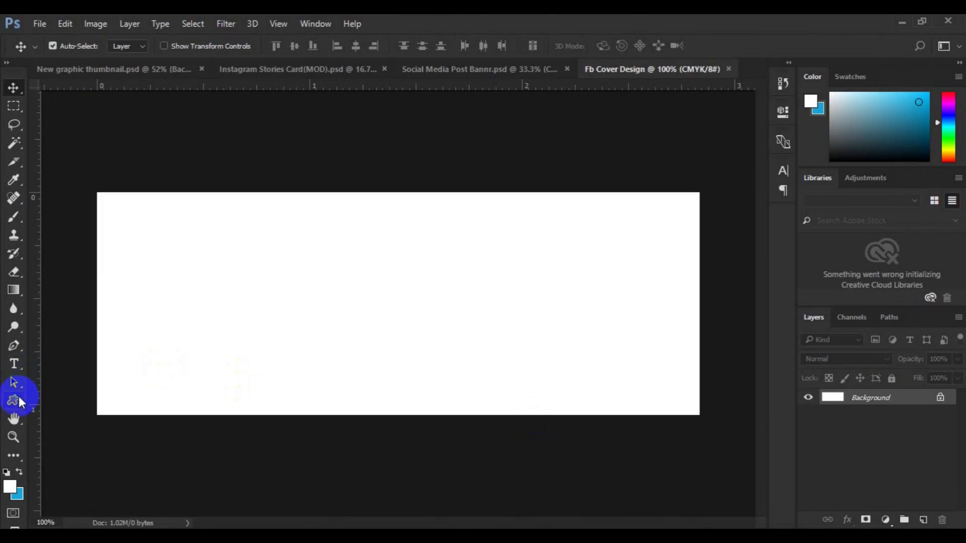
- Draw a grey-filled rectangle covering the entire cover canvas
right_click(19, 396)
left_click(50, 401)
left_click(129, 46)
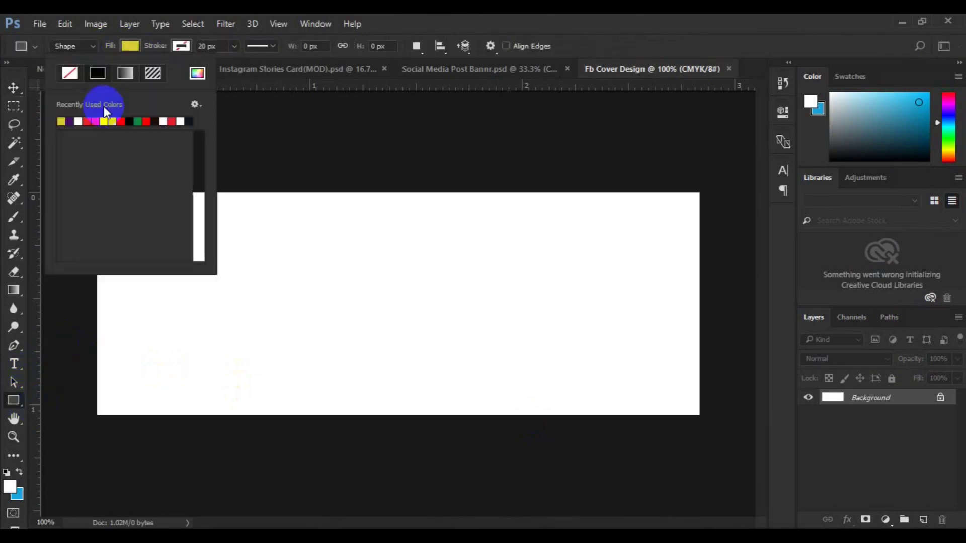
left_click(96, 135)
left_click(13, 401)
left_click_drag(86, 185, 705, 419)
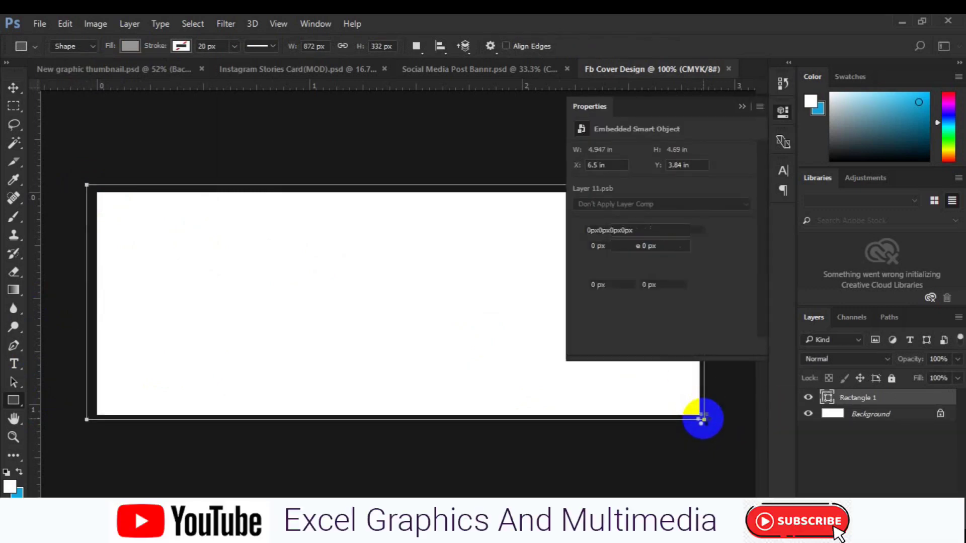
- Finish Rectangle 1 and add a new empty layer above it
key("v")
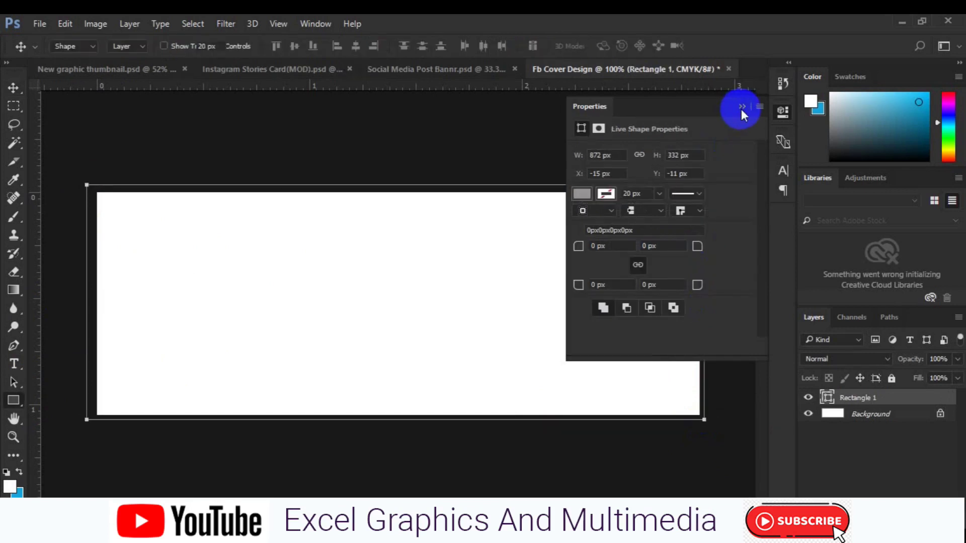
left_click(741, 107)
key("u")
key("ctrl+shift+alt+n")
- Draw a 350 × 350 px square, Rectangle 2, mid-canvas and fill it dark grey
mouse_move(436, 322)
left_mouse_down()
mouse_move(253, 186)
mouse_move(504, 375)
left_mouse_up()
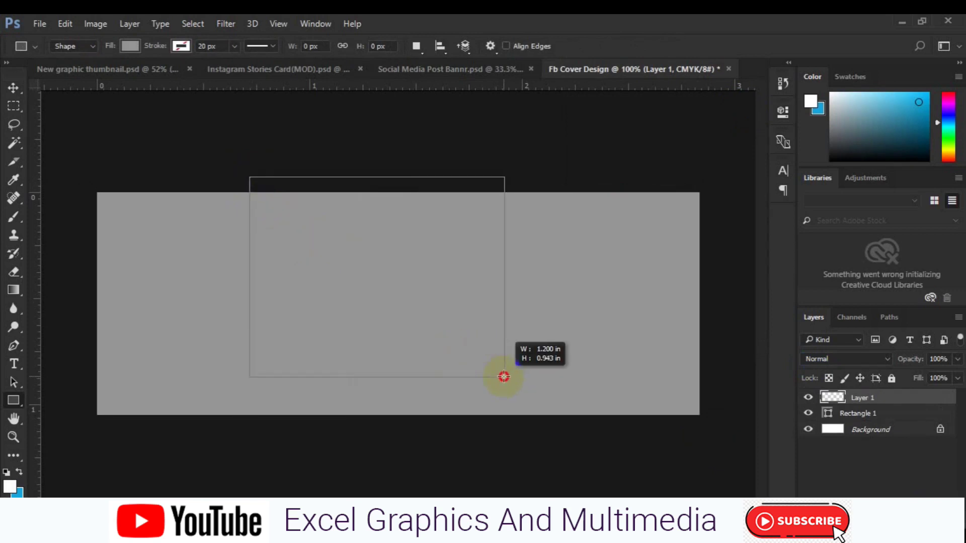
left_click_drag(504, 375, 517, 398)
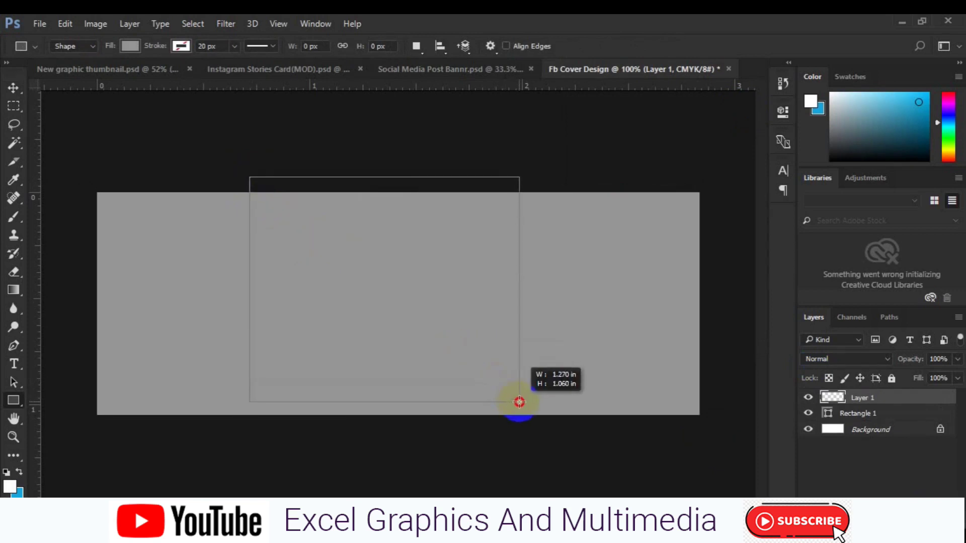
left_click_drag(517, 398, 564, 425)
key("v")
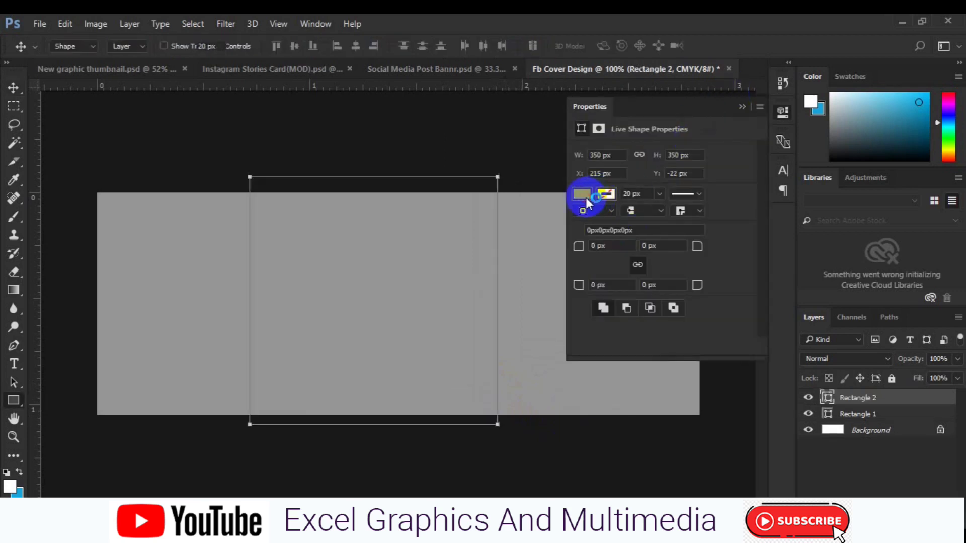
left_click(583, 194)
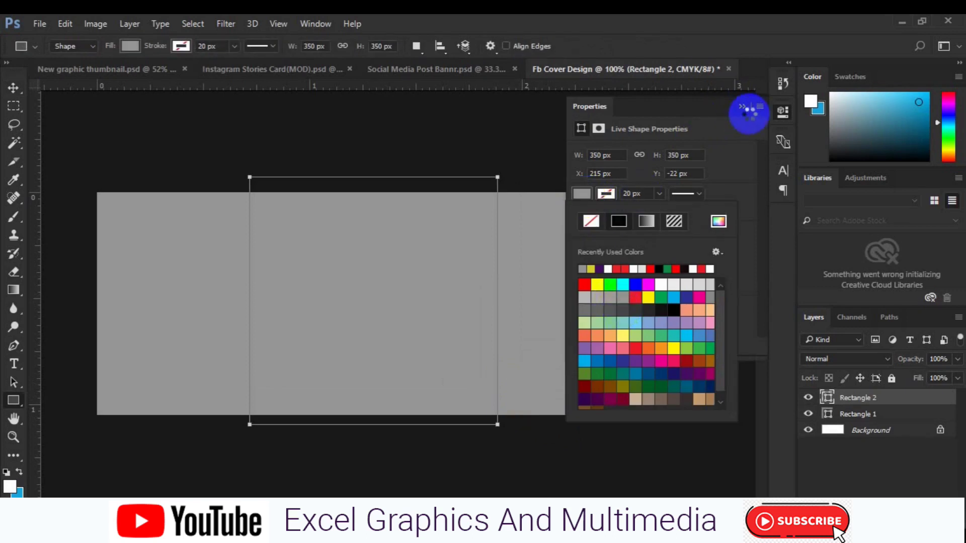
left_click(747, 108)
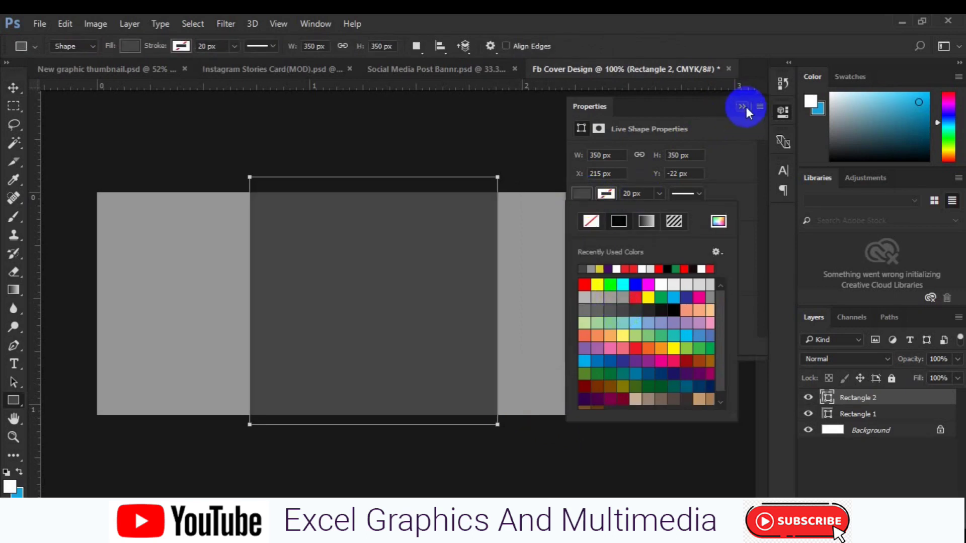
left_click(446, 270)
key("ctrl+t")
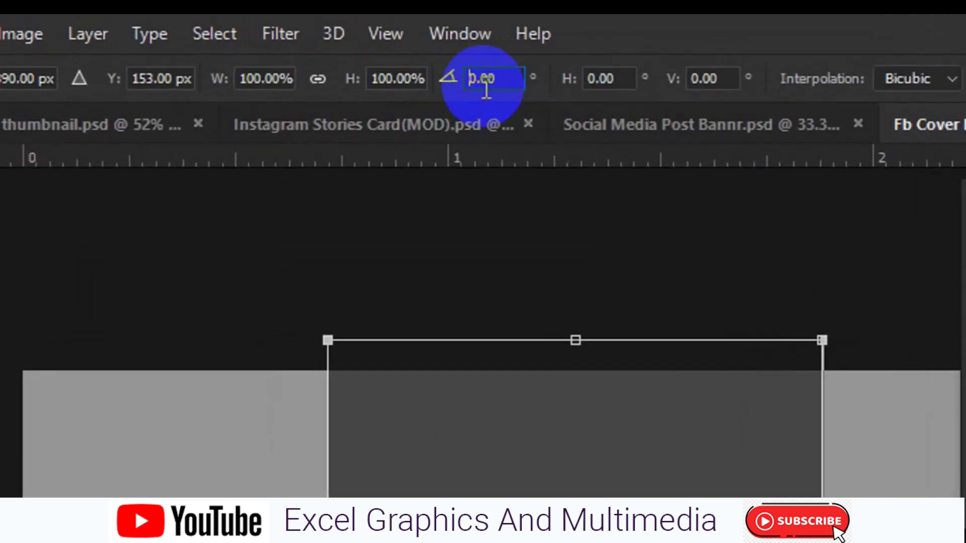
- Rotate the square 45°, hang it from the top edge as a triangle, and duplicate it
left_click(451, 75)
type("45")
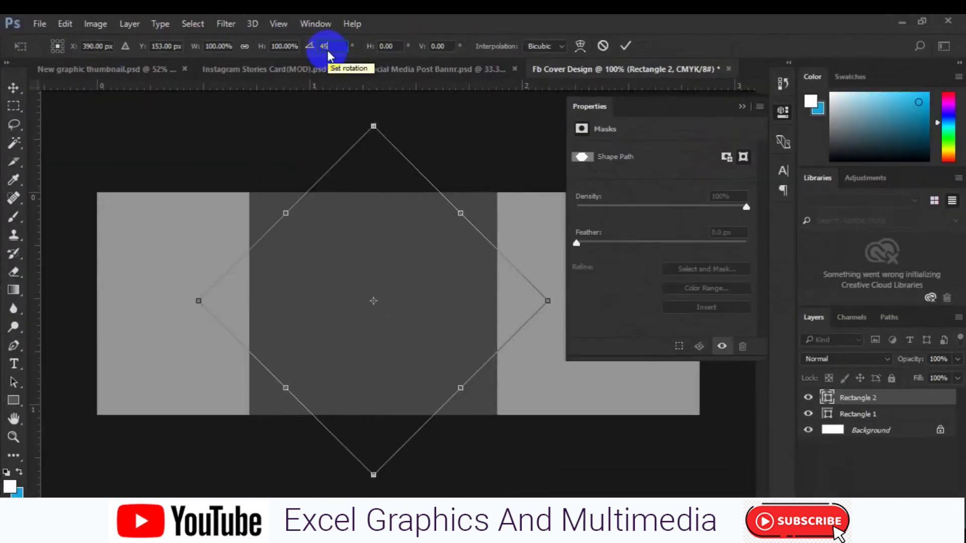
left_click(382, 267)
left_click_drag(275, 215, 251, 132)
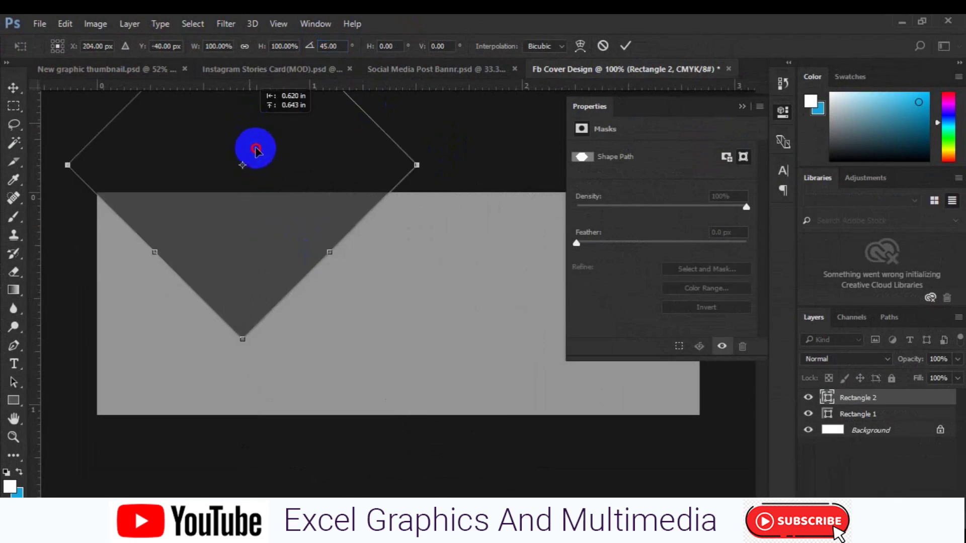
mouse_move(251, 131)
left_mouse_down()
mouse_move(258, 162)
mouse_move(274, 150)
left_mouse_up()
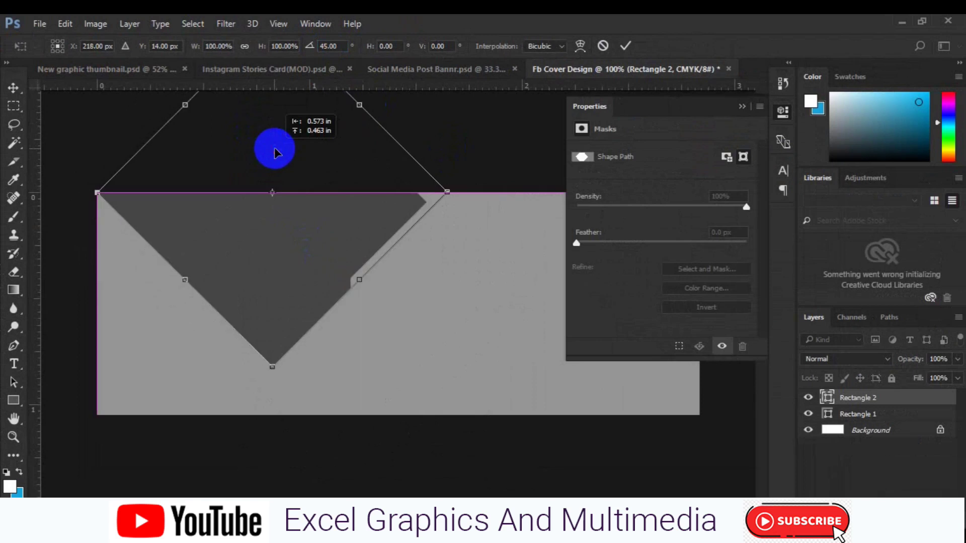
key("Return")
key("ctrl+j")
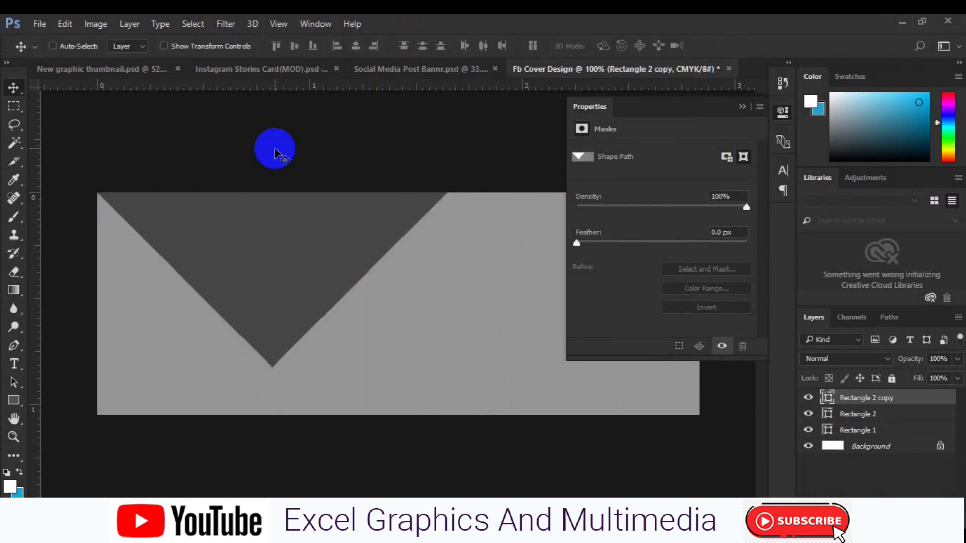
left_click(828, 415)
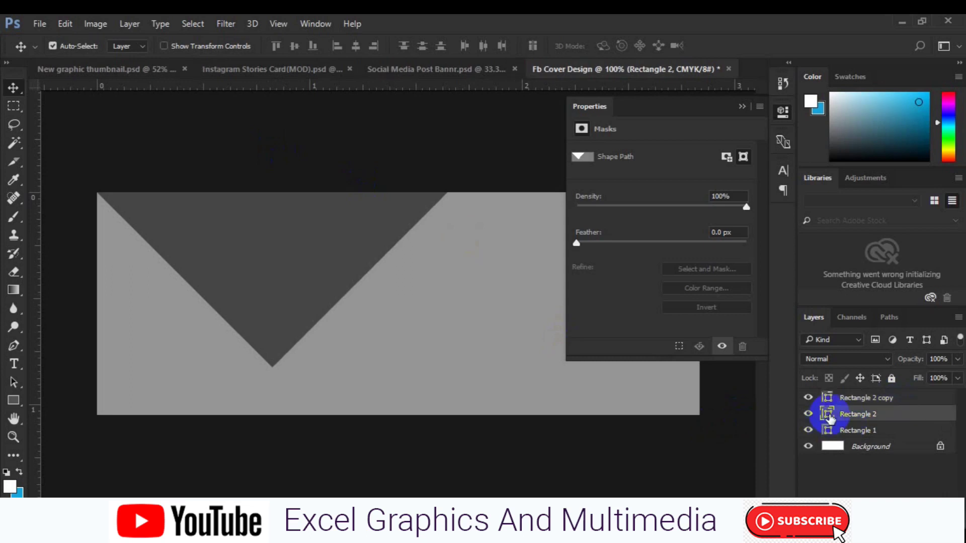
- Fill Rectangle 2 very dark blue and narrow it into a thin edge beneath its copy
double_click(829, 415)
left_click(416, 302)
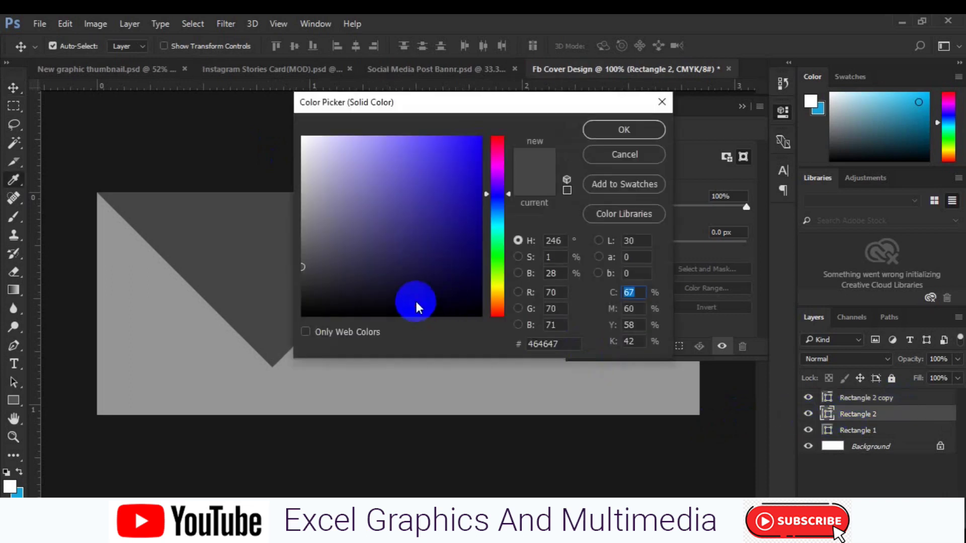
left_click(602, 131)
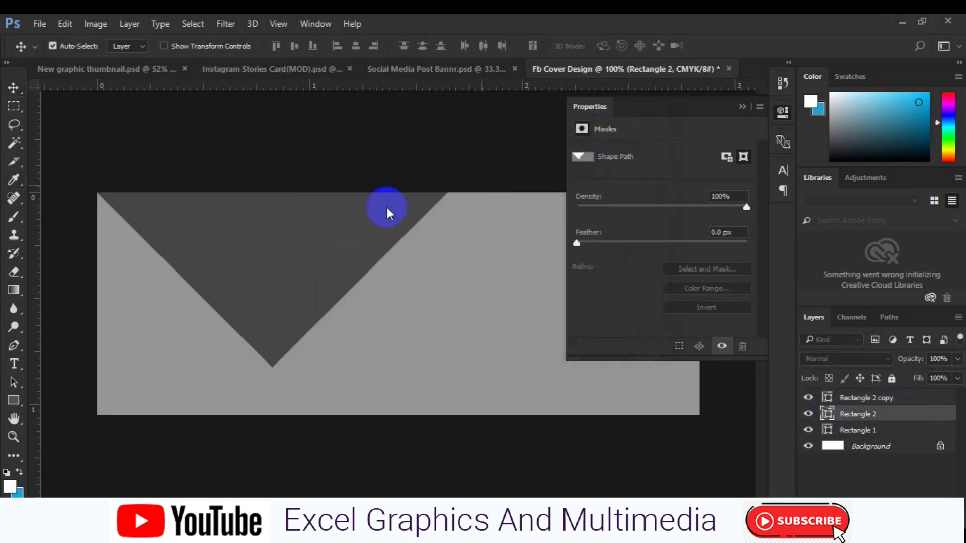
key("ctrl+t")
left_click_drag(273, 373, 273, 387)
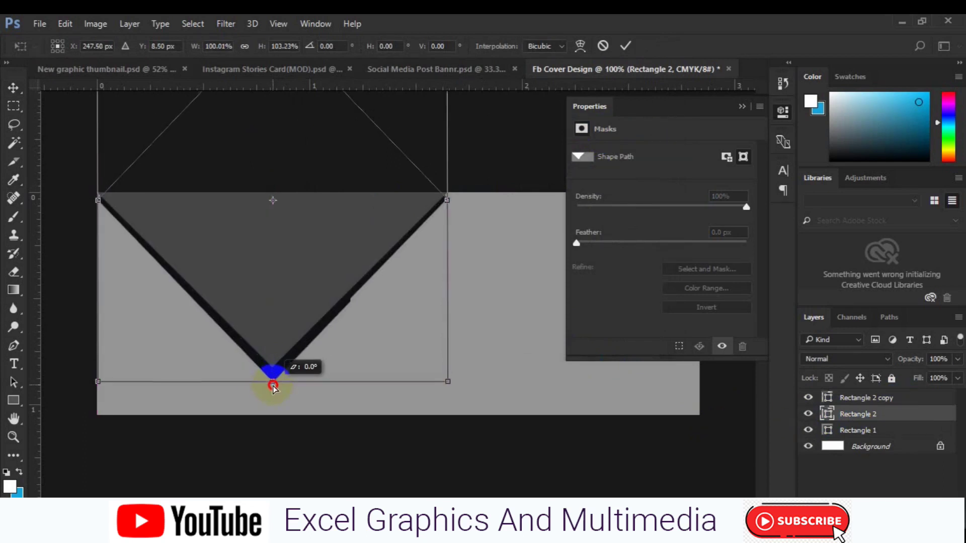
left_click_drag(448, 200, 449, 206)
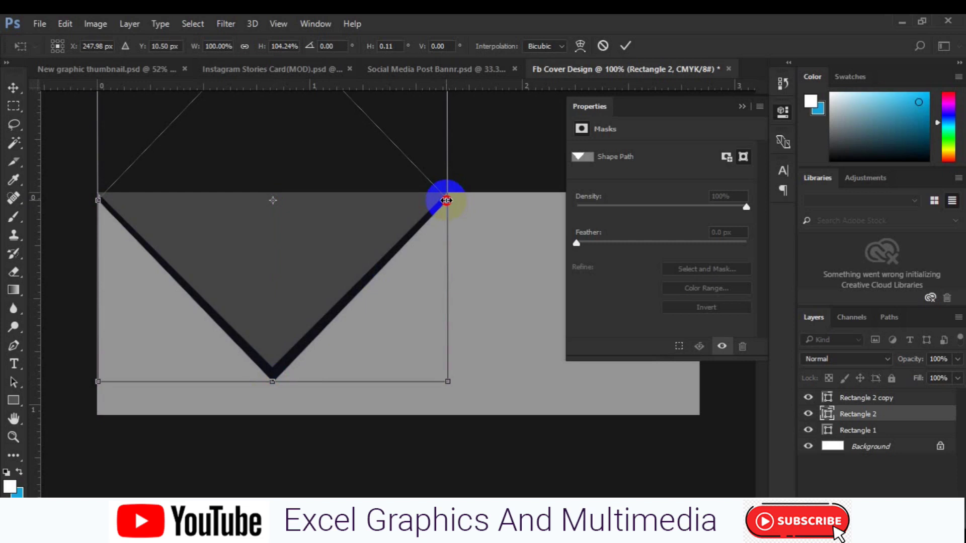
left_click_drag(443, 201, 441, 200)
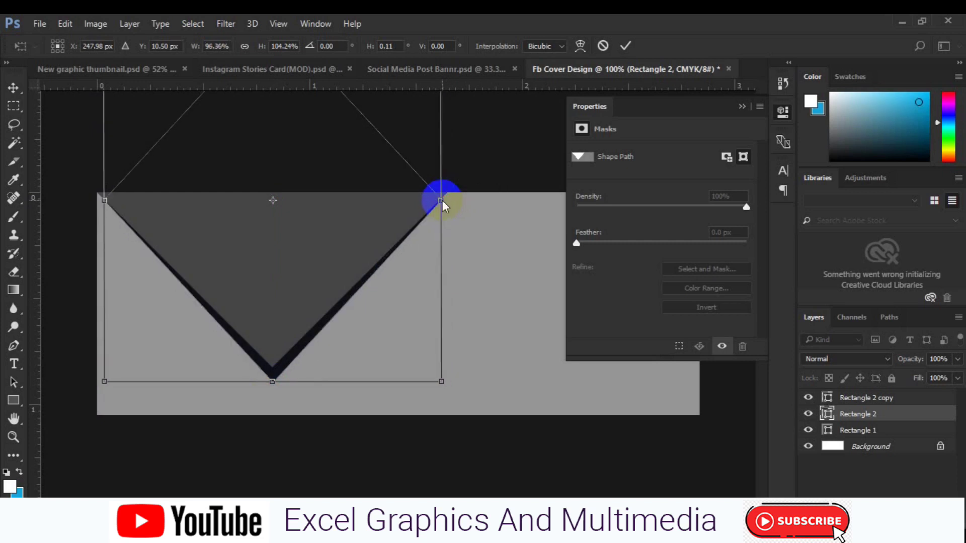
key("Return")
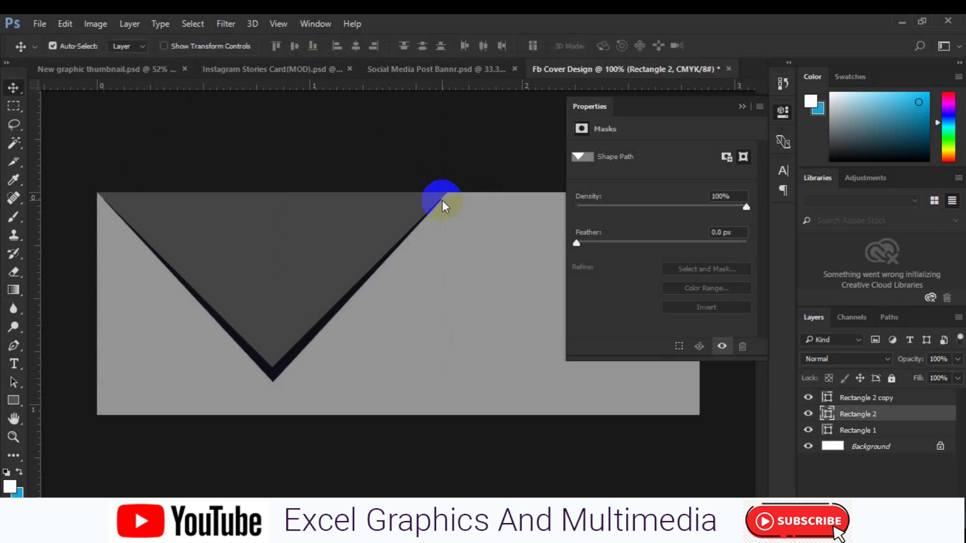
- Select the Rectangle 2 copy and add a new empty layer above it
left_click(856, 401)
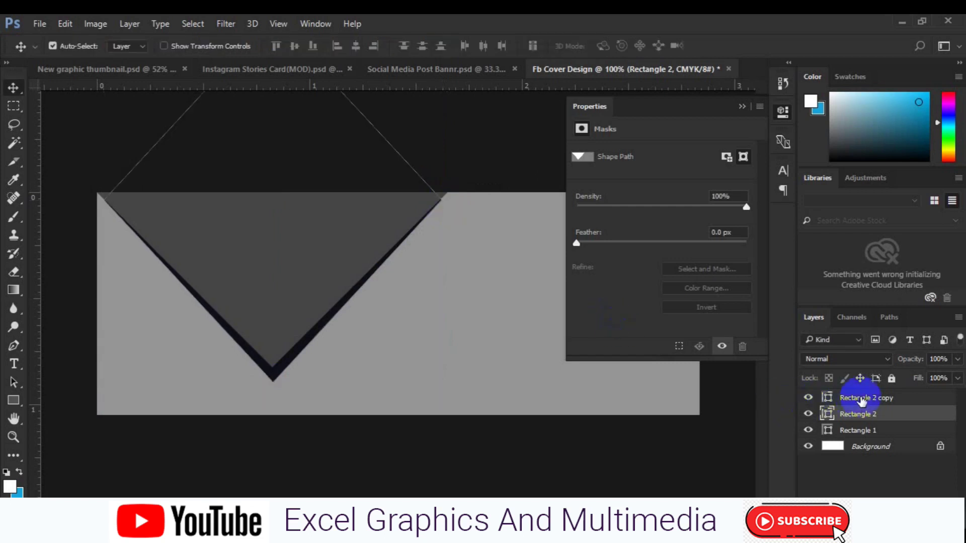
key("ctrl+shift+alt+n")
left_click(711, 101)
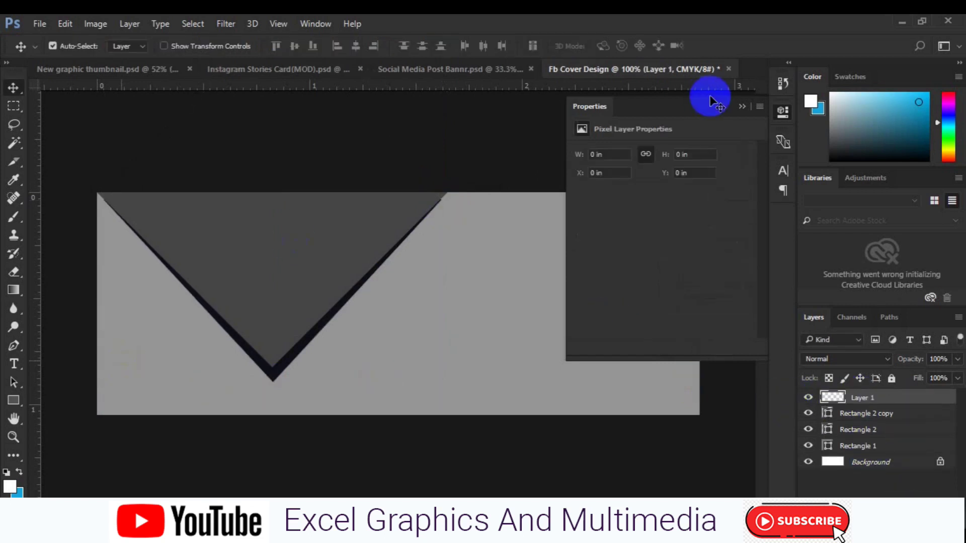
- Draw a thin white 358 × 13 px bar on the cover's right side, beside the triangle
left_click(14, 400)
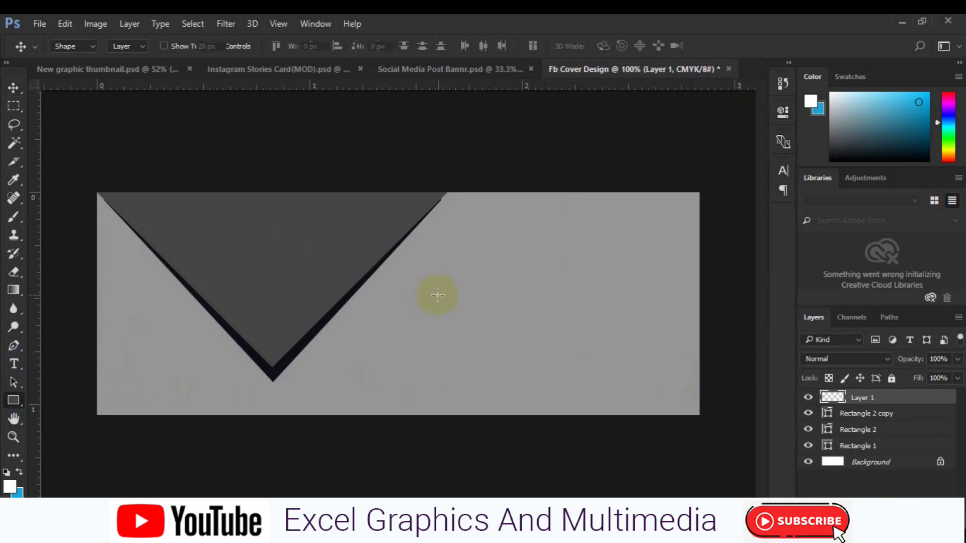
left_click_drag(404, 315, 655, 322)
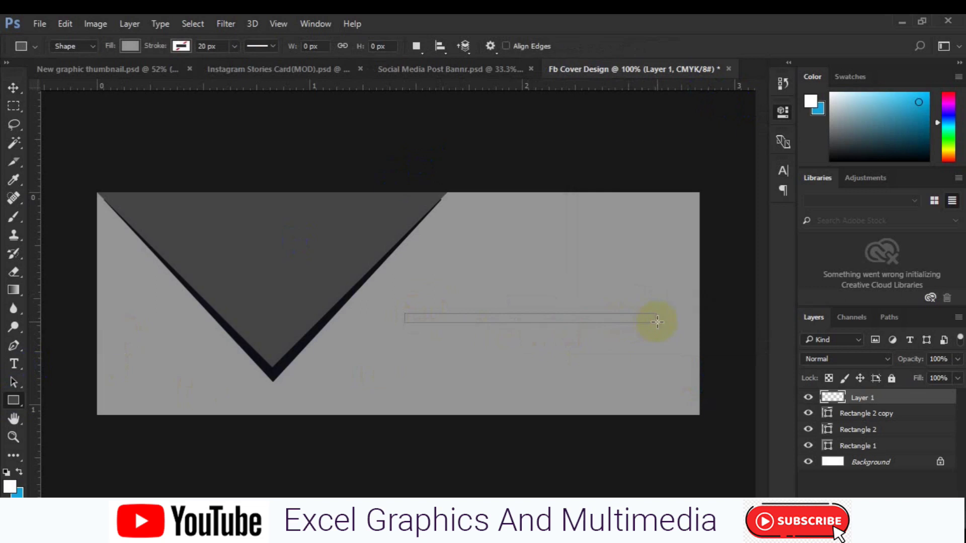
left_click_drag(655, 323, 655, 321)
key("v")
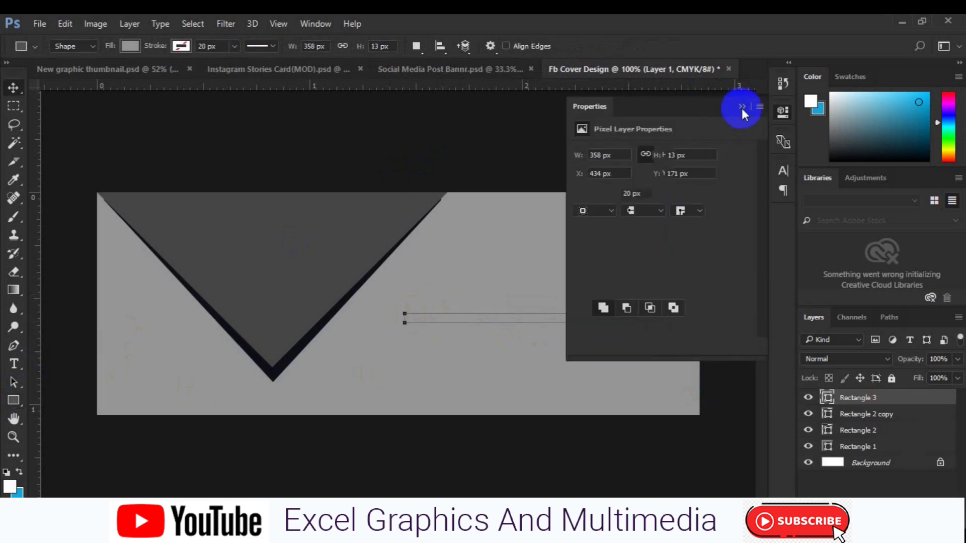
left_click(581, 194)
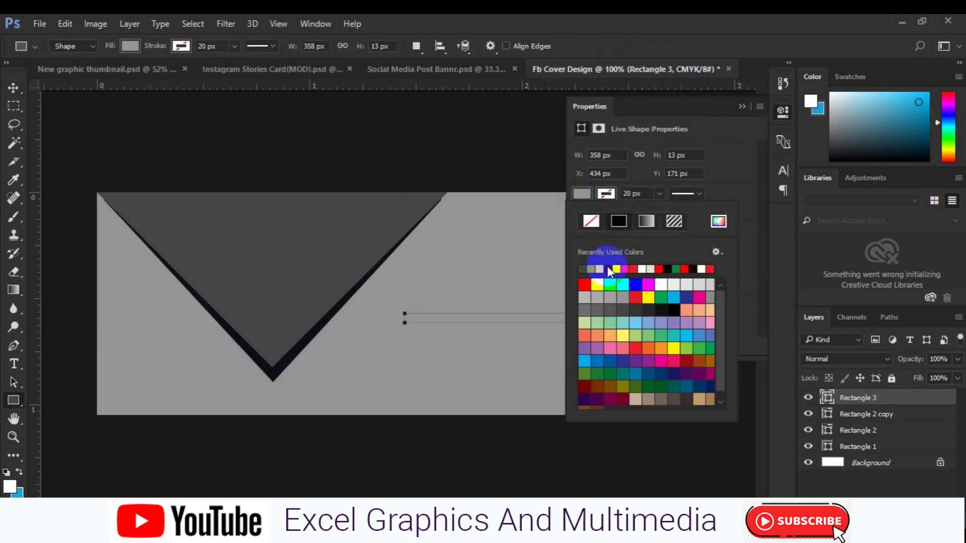
left_click(662, 285)
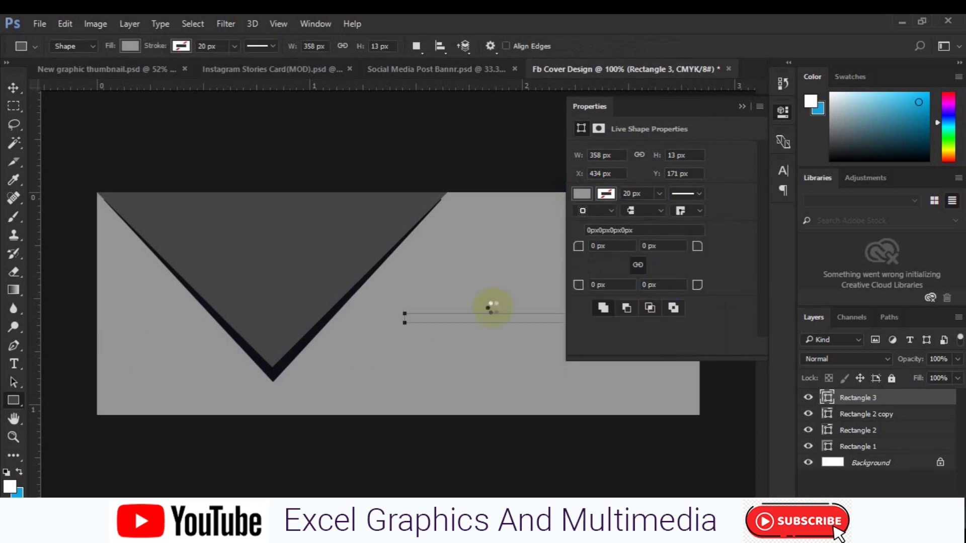
left_click(14, 87)
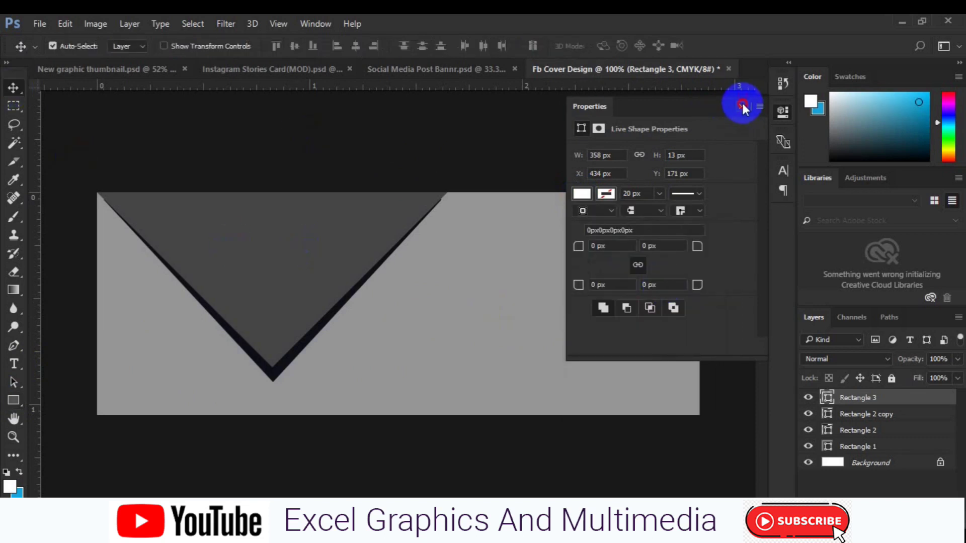
left_click(744, 108)
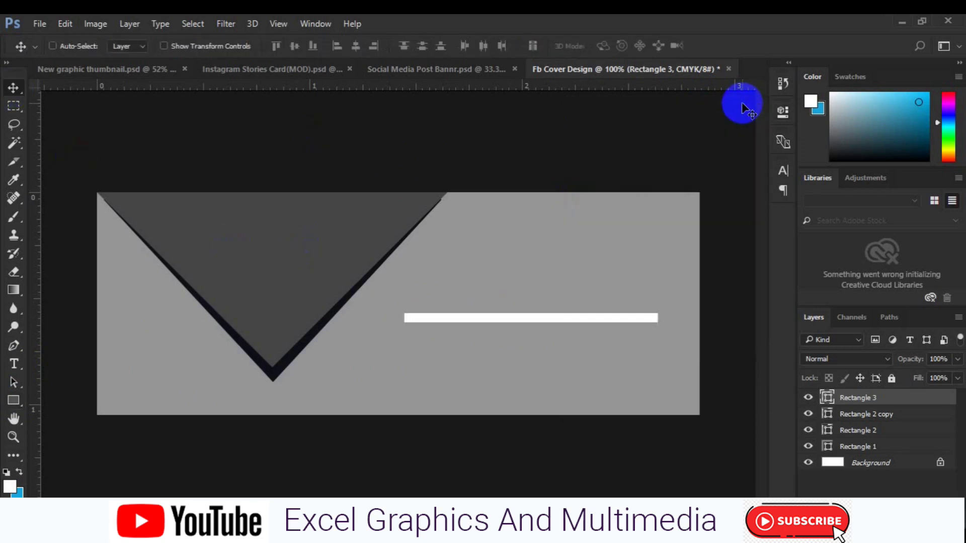
key("ctrl+j")
- Scale the copied white bar to 50% width, half the original length
key("ctrl+t")
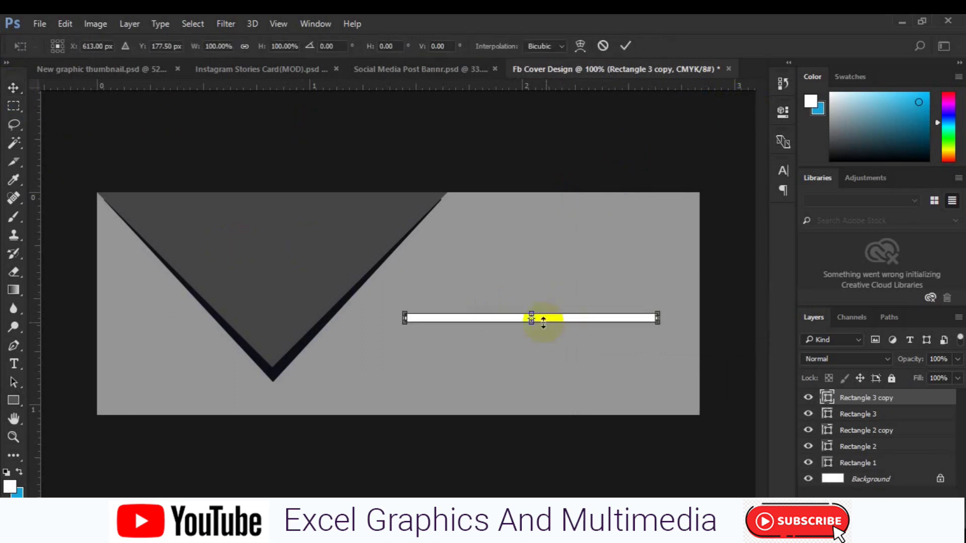
mouse_move(533, 318)
left_mouse_down()
mouse_move(521, 314)
mouse_move(530, 315)
left_mouse_up()
key("Escape")
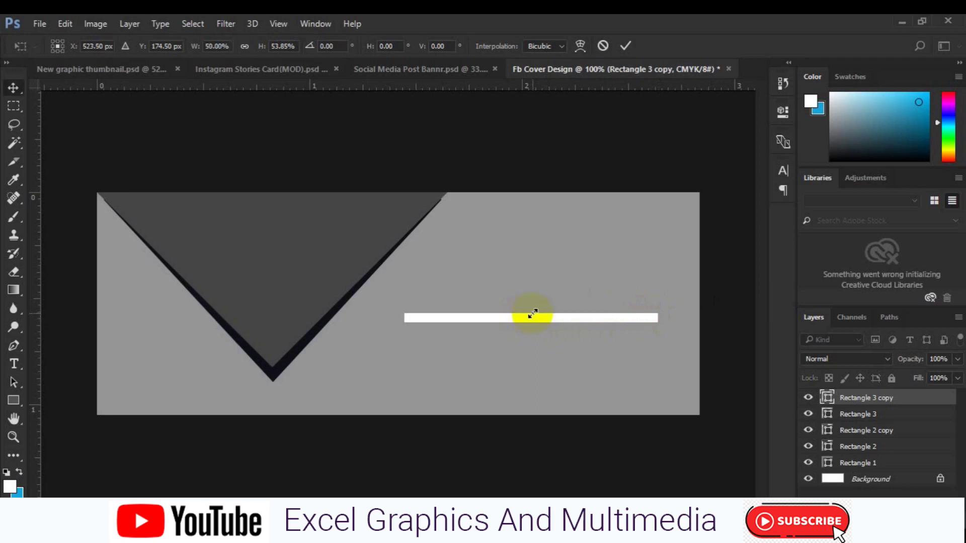
double_click(828, 398)
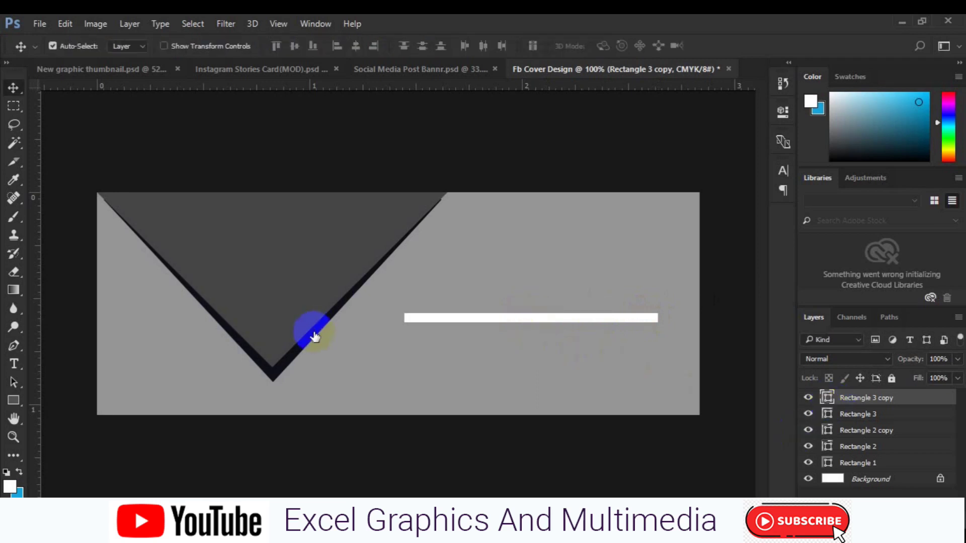
- Colour the short bar dark 0f0f18, sampled from the triangle's shadow edge
left_click(285, 361)
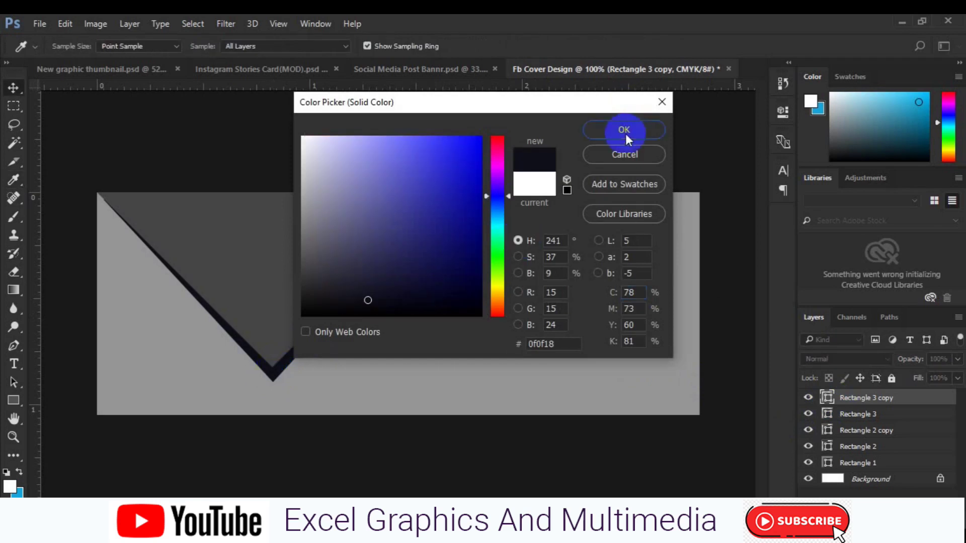
left_click(626, 132)
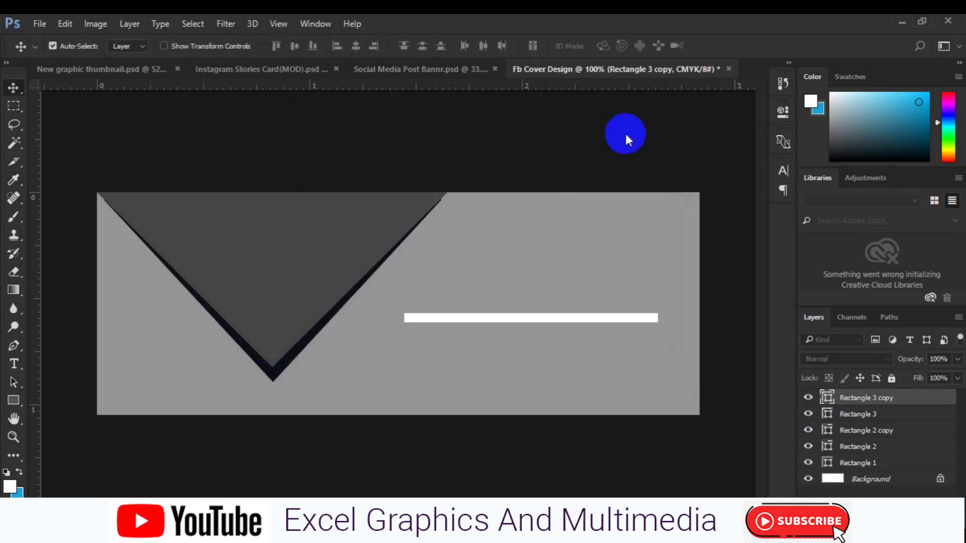
left_click(855, 412, "shift")
- Rotate both bars to -45°, flip them vertically, and stretch them along the triangle's right edge
key("ctrl+t")
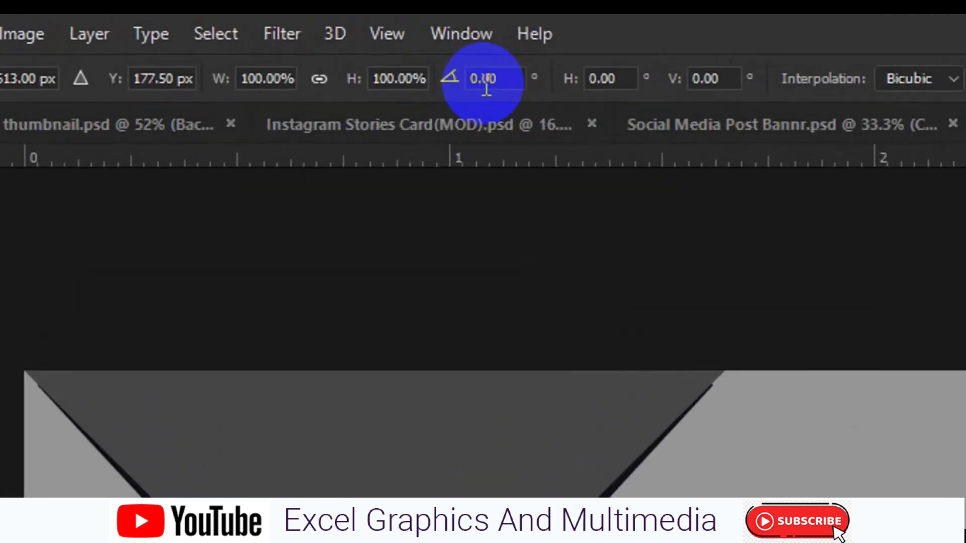
left_click(484, 84)
type("5")
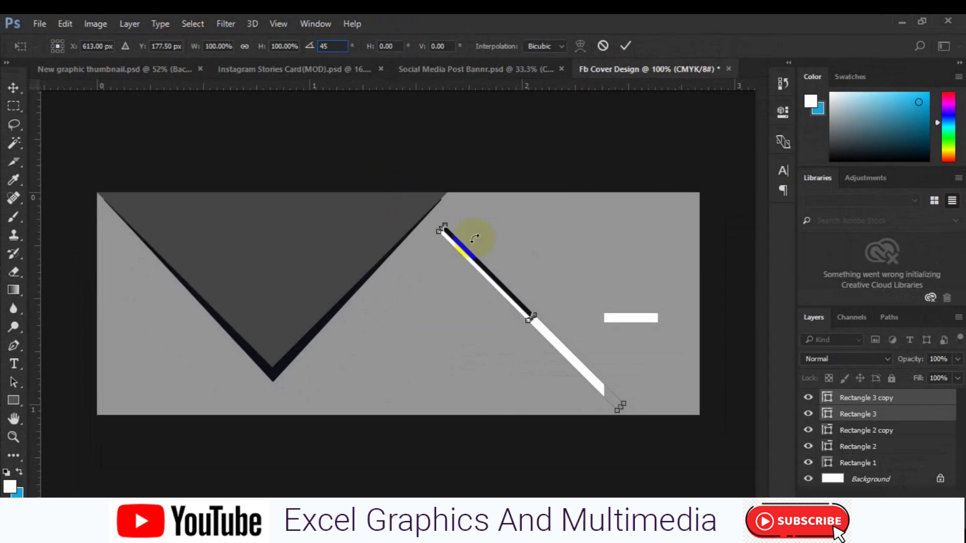
right_click(489, 274)
left_click(566, 480)
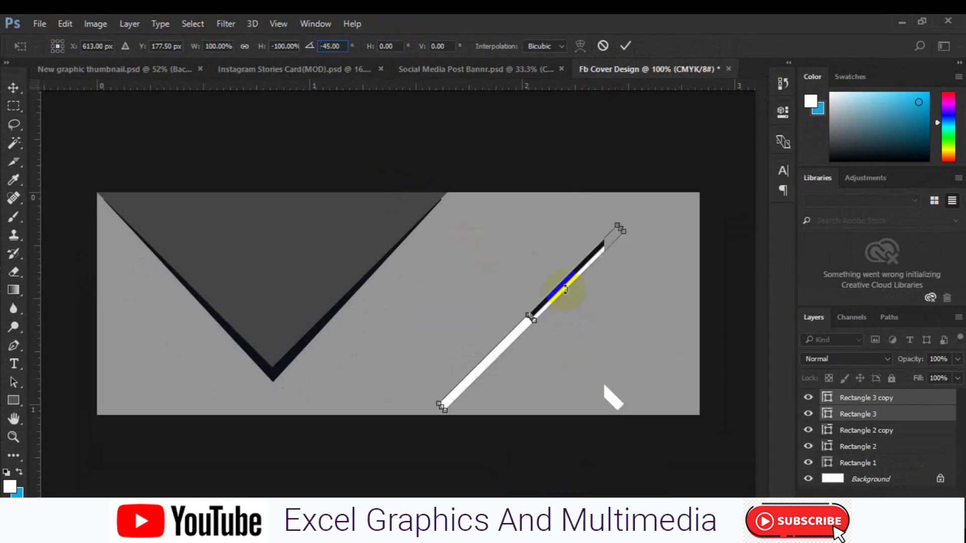
mouse_move(572, 281)
left_mouse_down()
mouse_move(459, 269)
mouse_move(461, 208)
left_mouse_up()
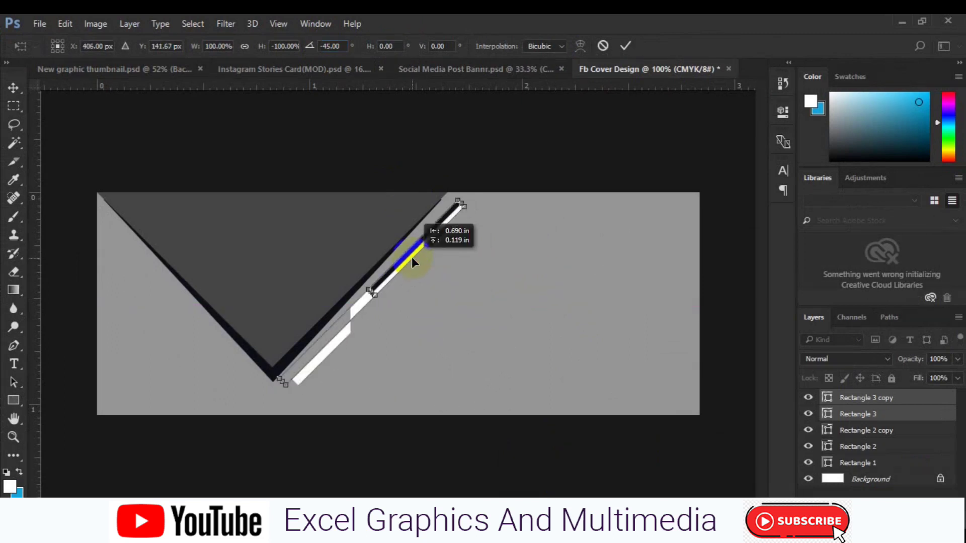
left_click_drag(461, 204, 501, 155)
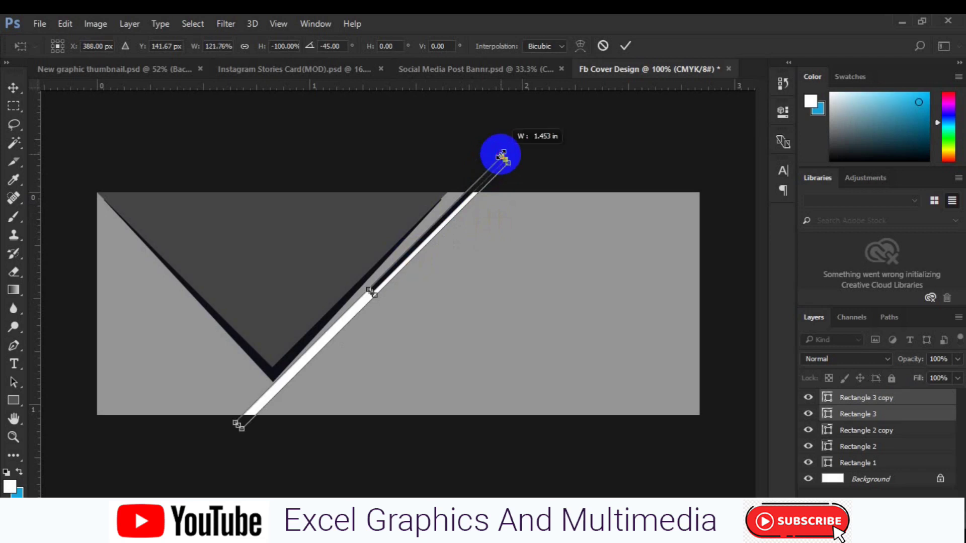
key("ctrl+plus")
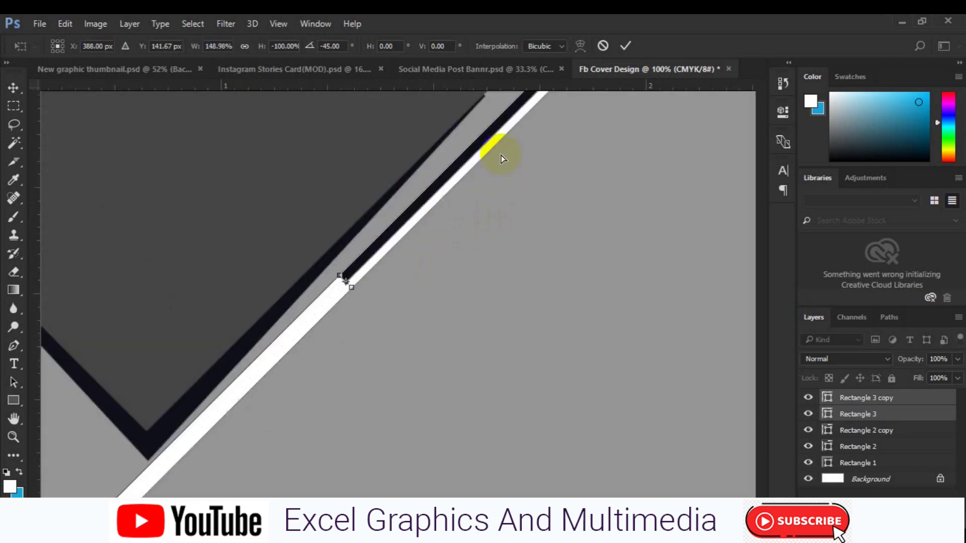
- Nudge and tilt the stripe to about -50° so it spans top to bottom beside the triangle
left_click_drag(447, 181, 426, 180)
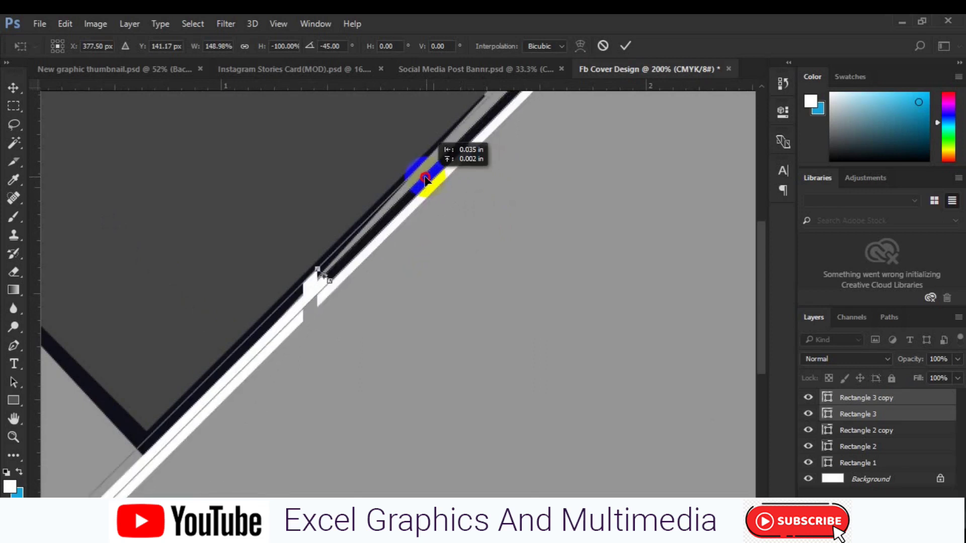
left_click_drag(425, 180, 425, 179)
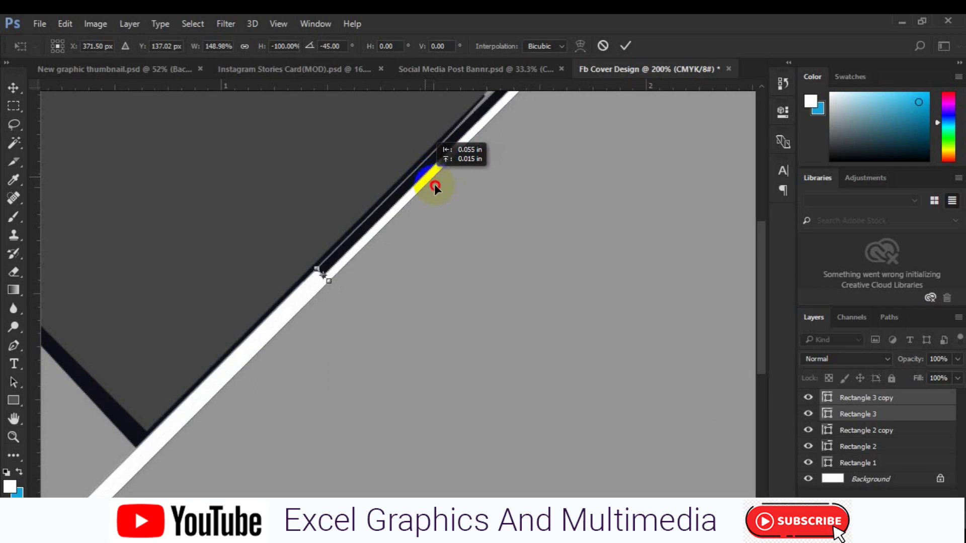
left_click_drag(431, 180, 435, 188)
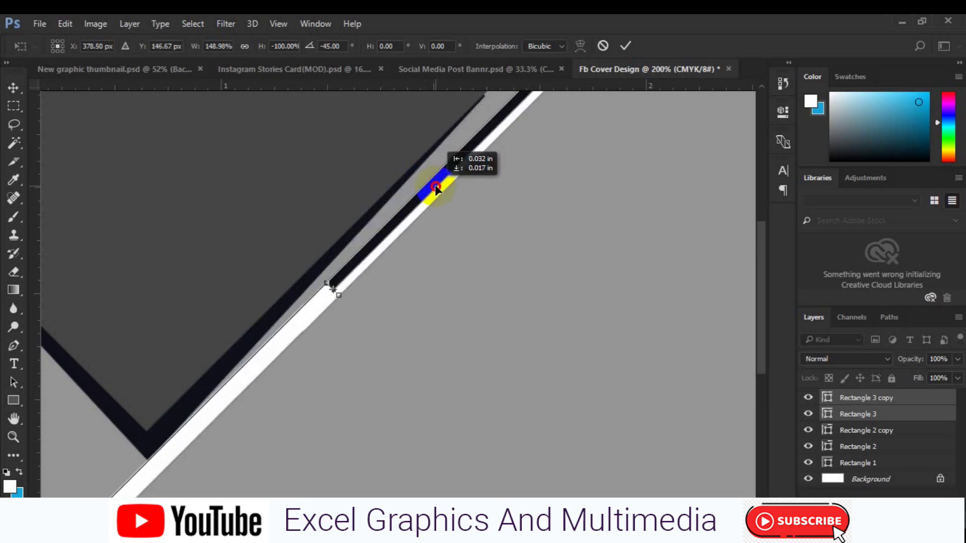
left_click_drag(436, 187, 436, 189)
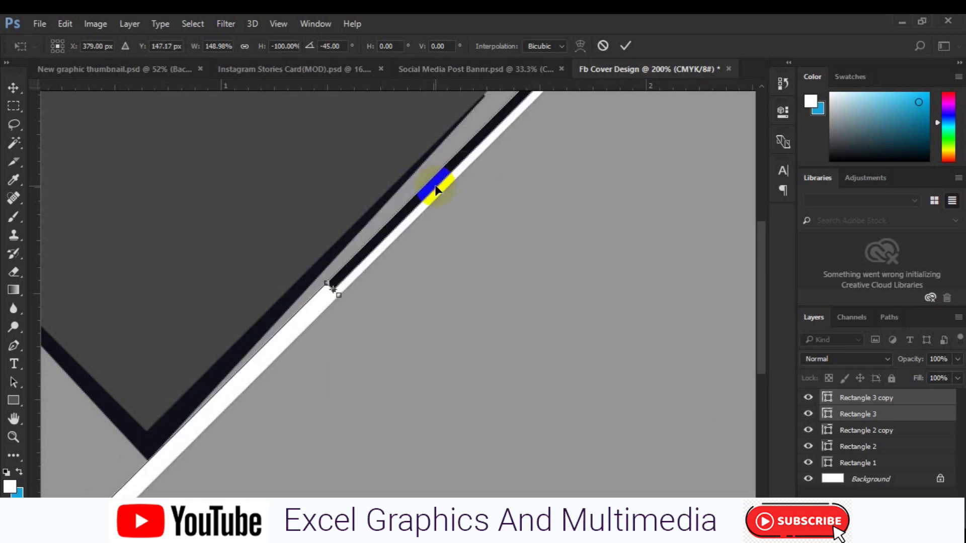
key("ctrl+minus")
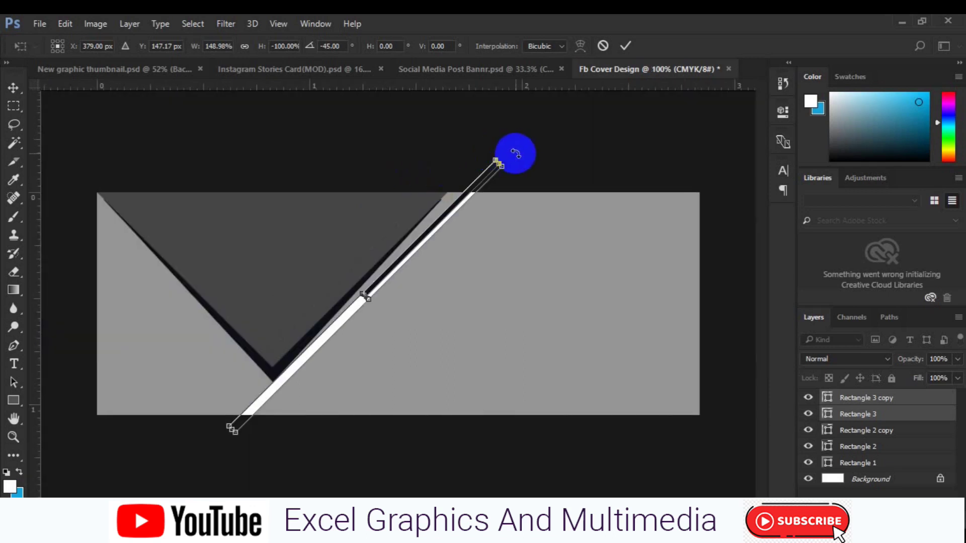
left_click_drag(511, 147, 506, 147)
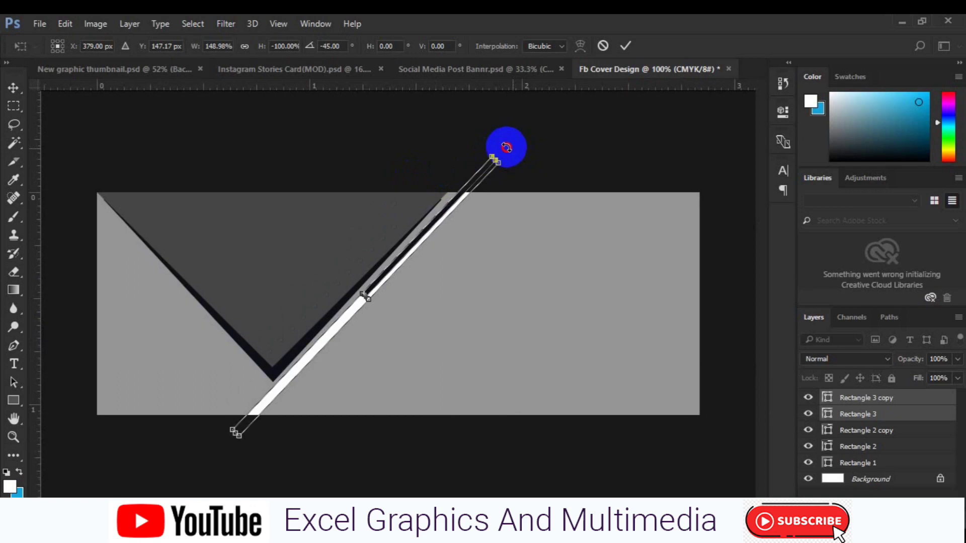
left_click_drag(506, 148, 499, 145)
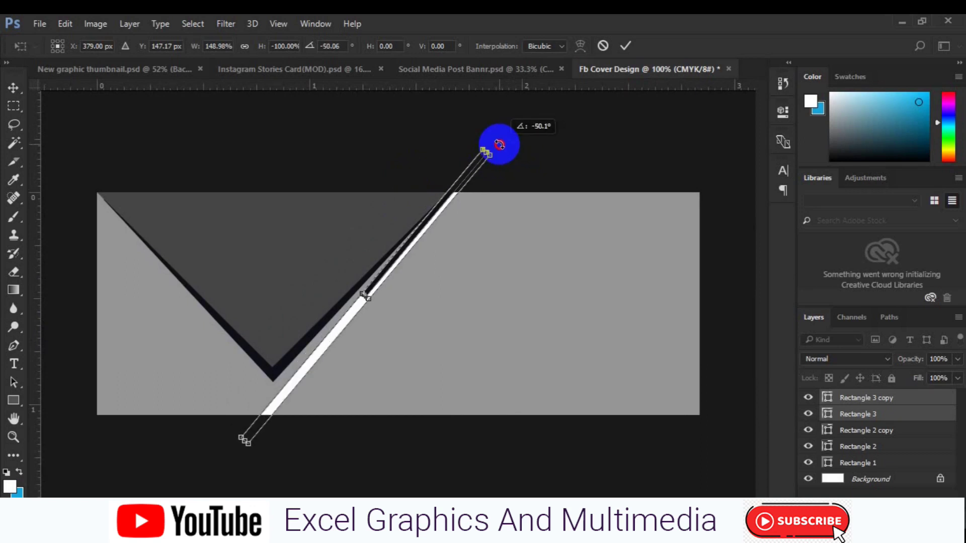
double_click(367, 278)
left_click(844, 399)
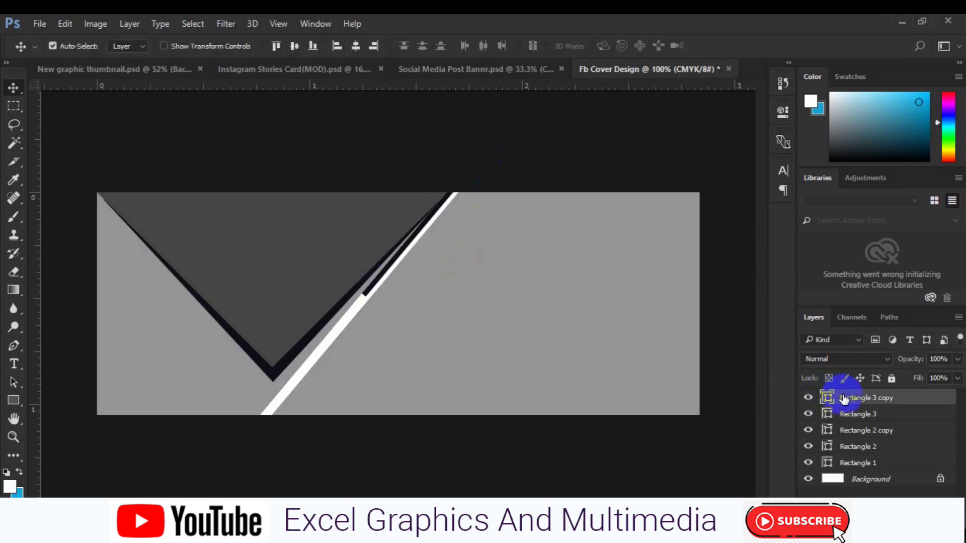
- Slide the short dark stripe down-left along the white stripe
key("ctrl+t")
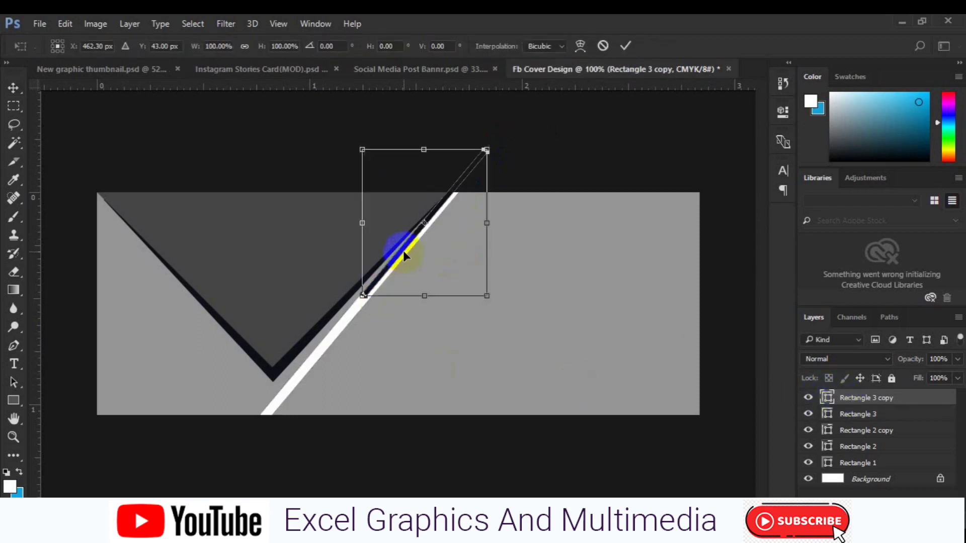
mouse_move(401, 256)
left_mouse_down()
mouse_move(281, 437)
mouse_move(267, 420)
left_mouse_up()
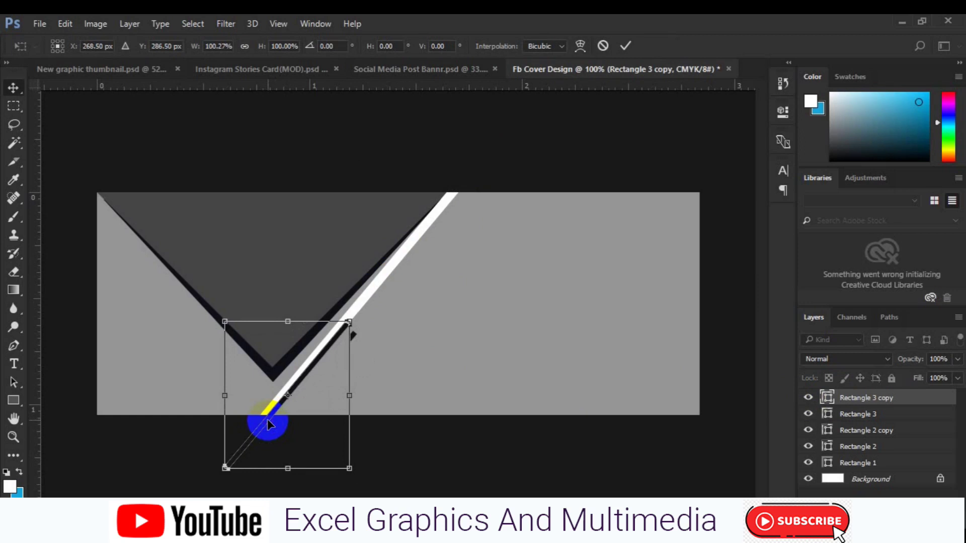
key("Return")
- Rotate both stripes about 2° clockwise, then group them and duplicate the group
left_click(868, 414)
key("ctrl+t")
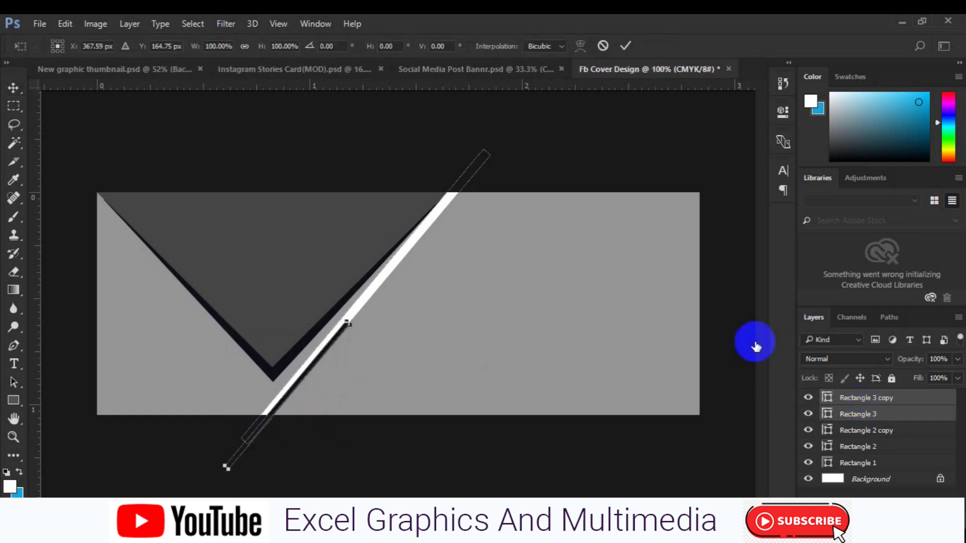
left_click_drag(527, 147, 533, 154)
left_click_drag(532, 153, 531, 156)
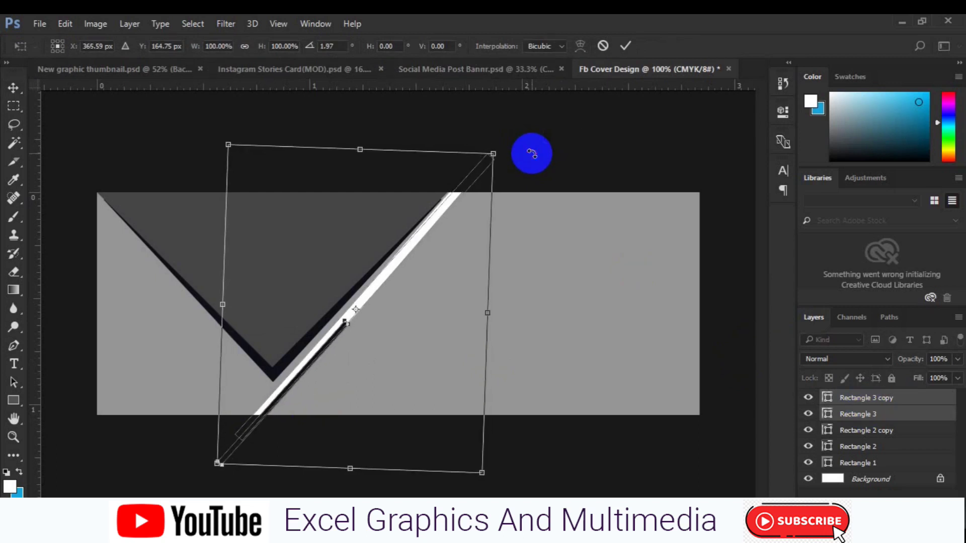
key("Return")
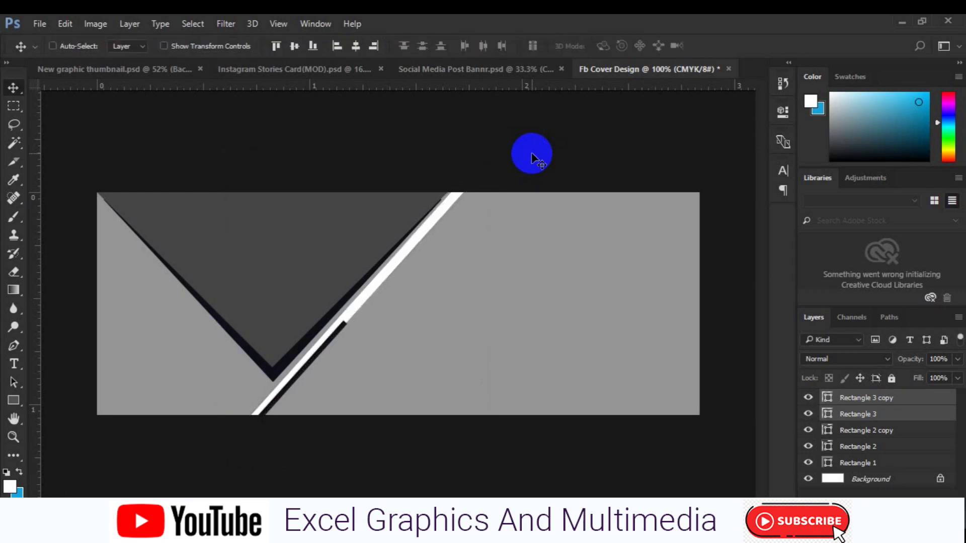
key("ctrl+g")
key("ctrl+j")
- Flip the duplicated stripe group horizontally and move it to the triangle's left edge
key("ctrl+t")
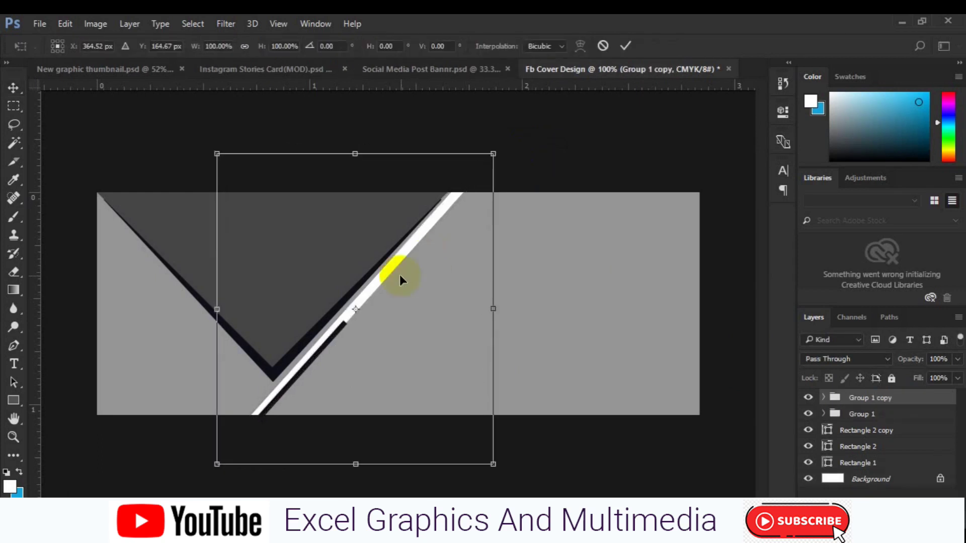
right_click(401, 276)
left_click(469, 487)
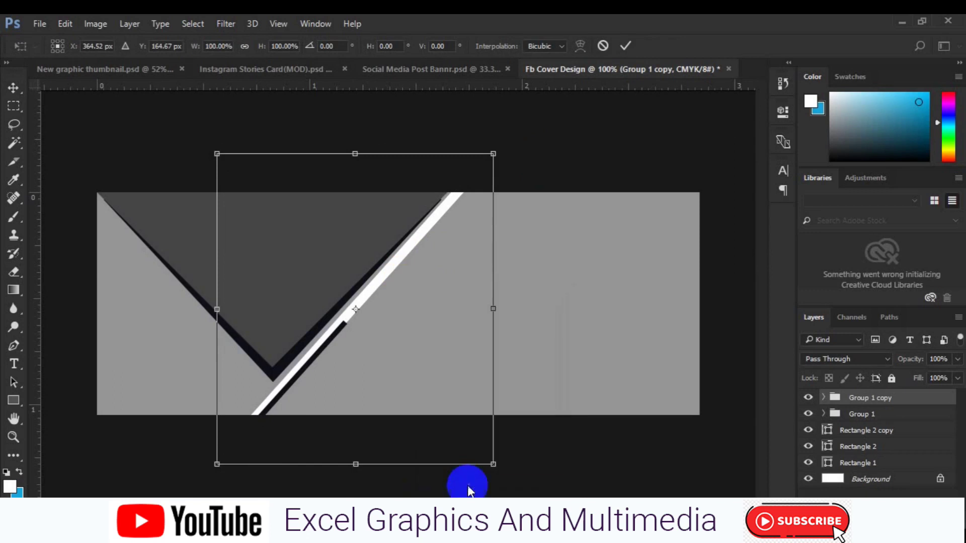
mouse_move(410, 361)
left_mouse_down()
mouse_move(96, 271)
mouse_move(127, 229)
left_mouse_up()
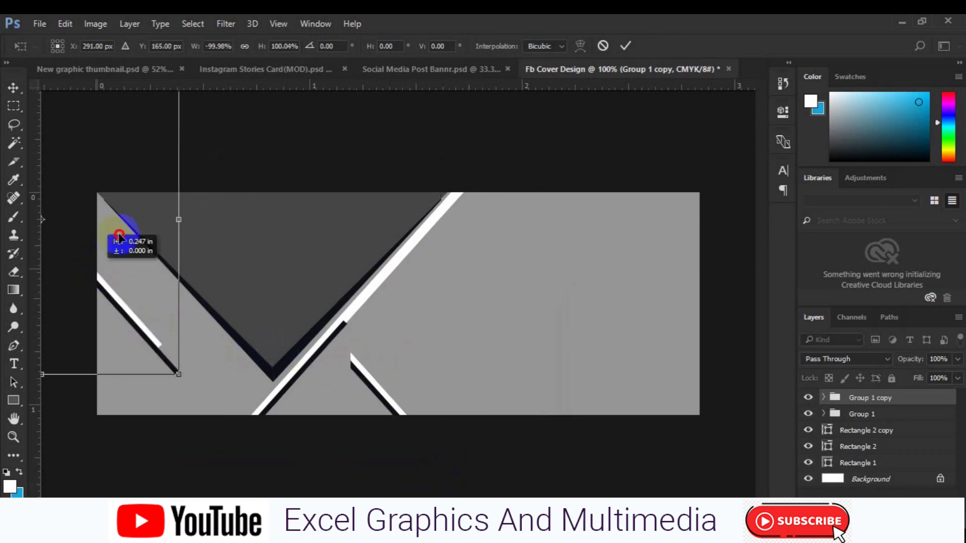
left_click_drag(127, 230, 131, 230)
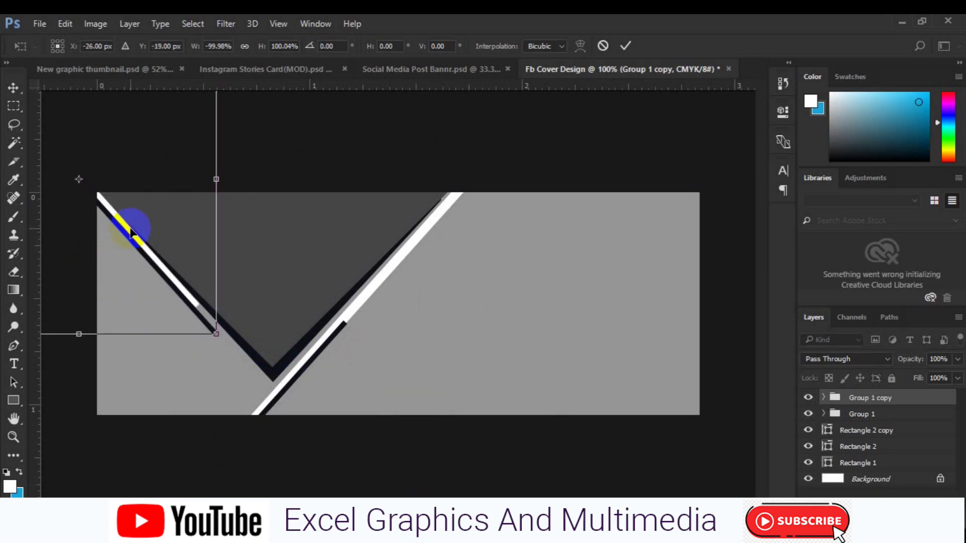
key("Return")
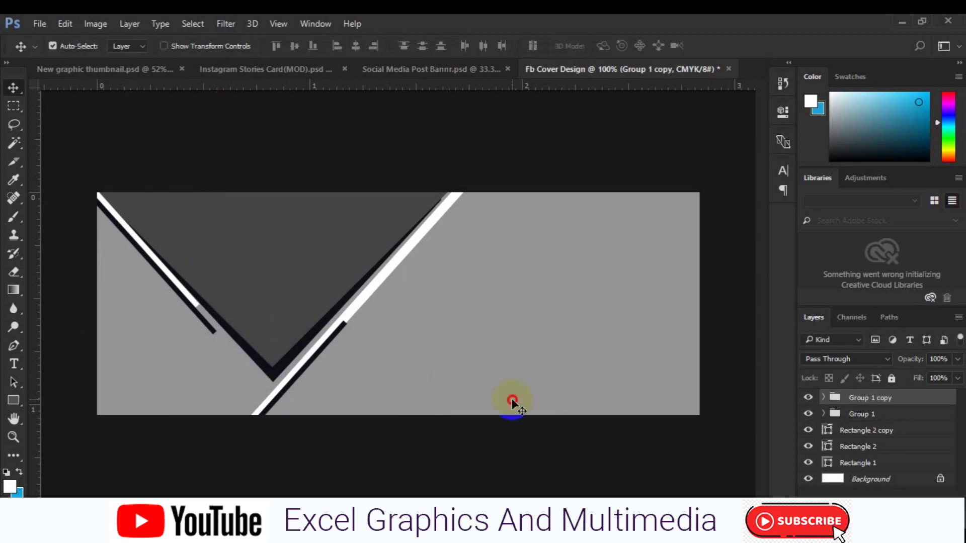
left_click(827, 463)
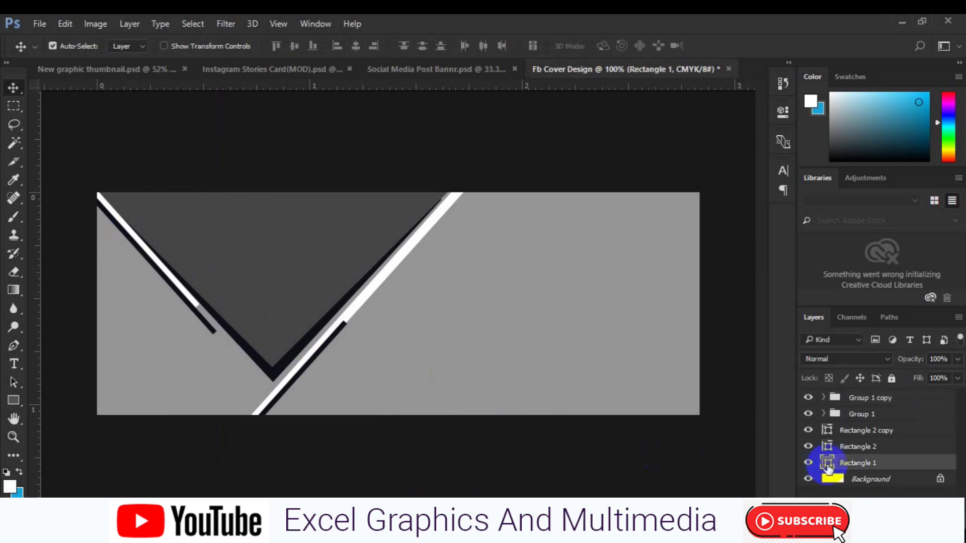
- Fill the background Rectangle 1 with dark navy 000813
double_click(828, 463)
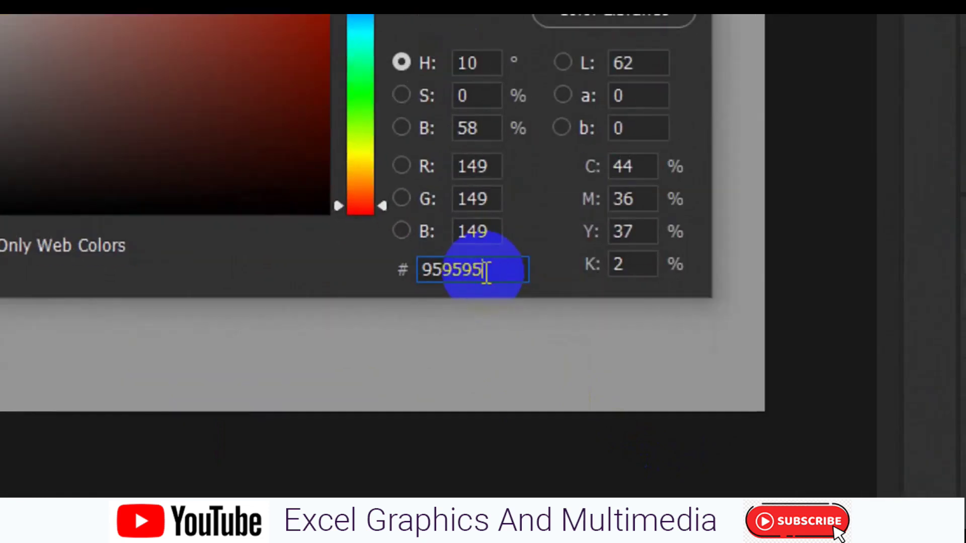
double_click(516, 301)
type("000813")
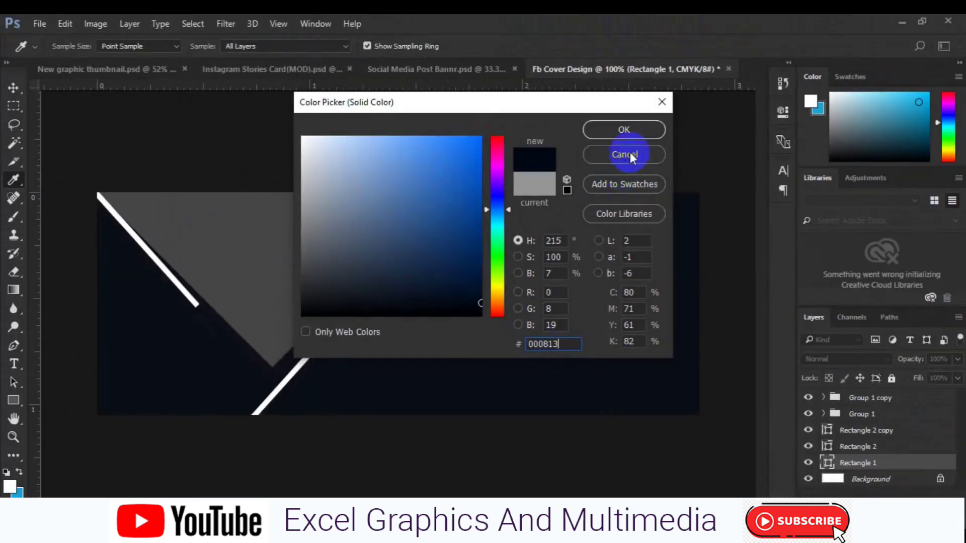
left_click(623, 110)
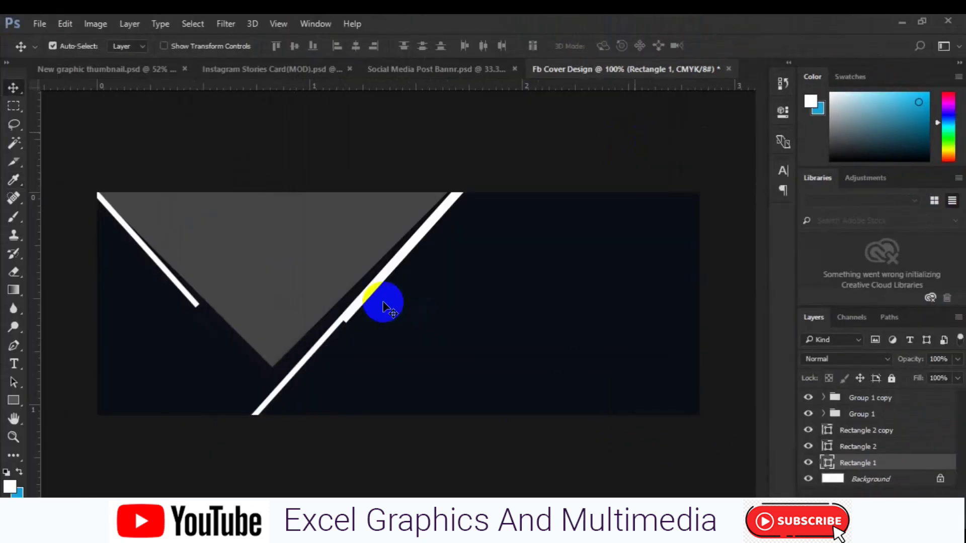
- Recolour the triangle's border Rectangle 2 to light blue 20b1ee
left_click(284, 362)
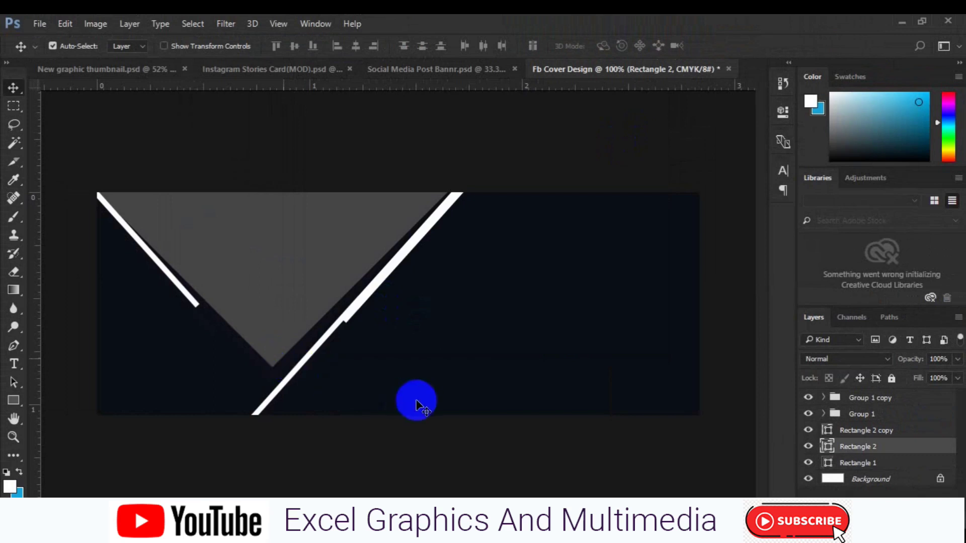
double_click(827, 446)
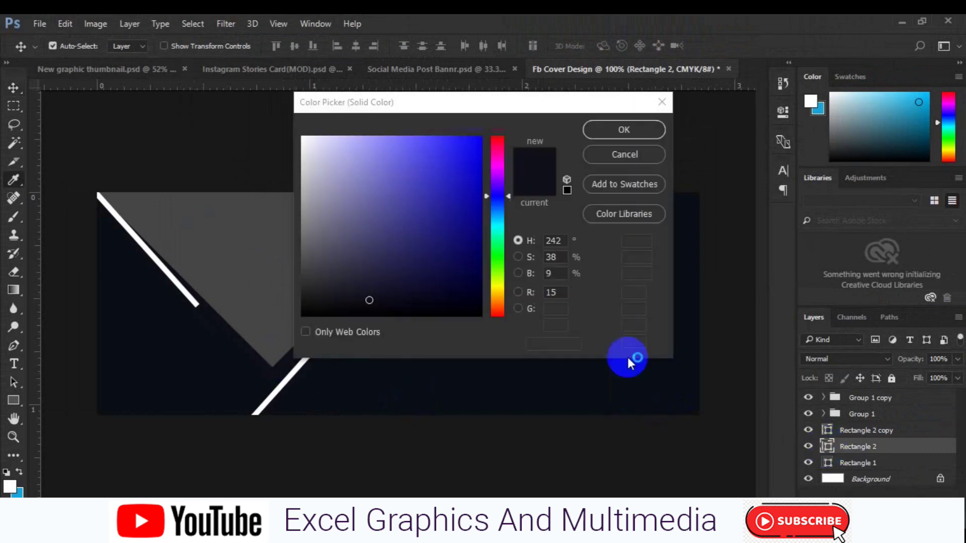
left_click(554, 343)
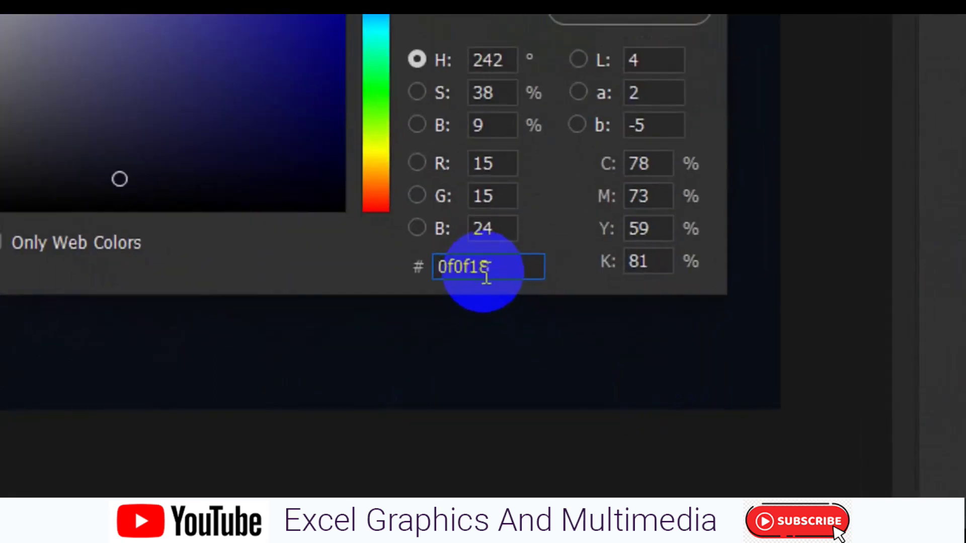
double_click(485, 277)
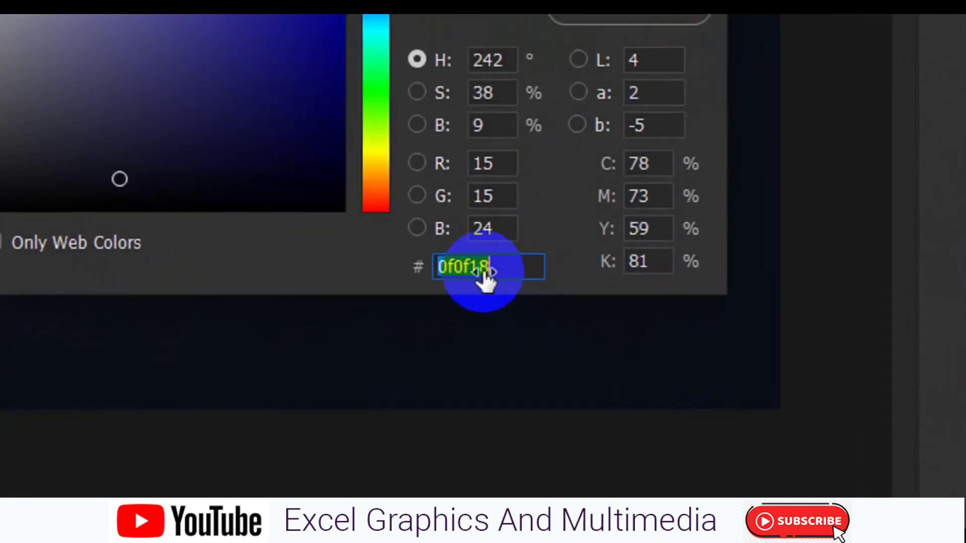
type("20b1ee")
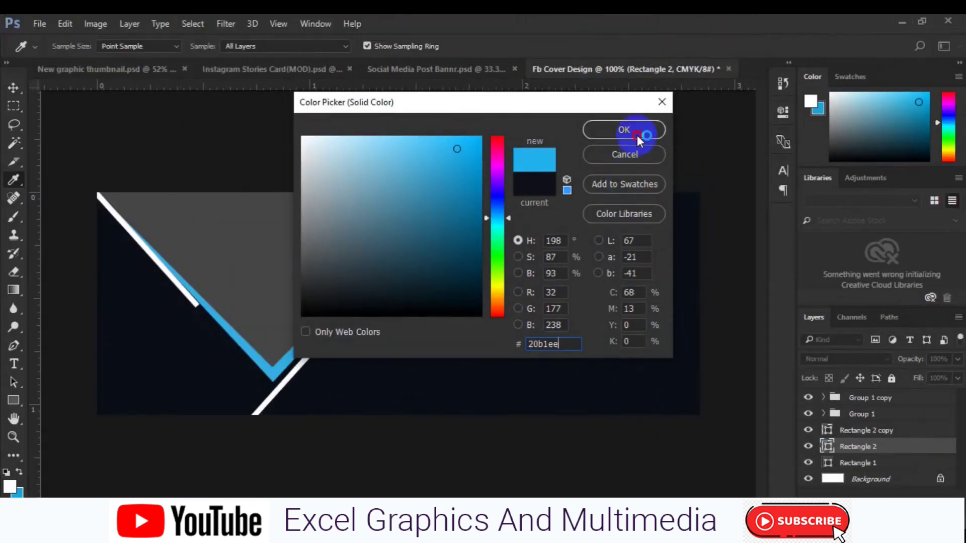
left_click(637, 135)
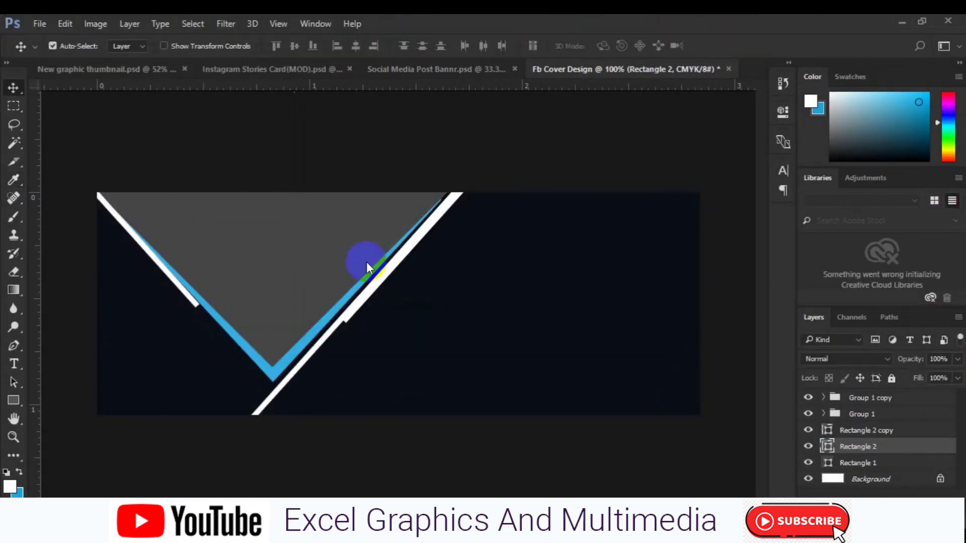
left_click(372, 287)
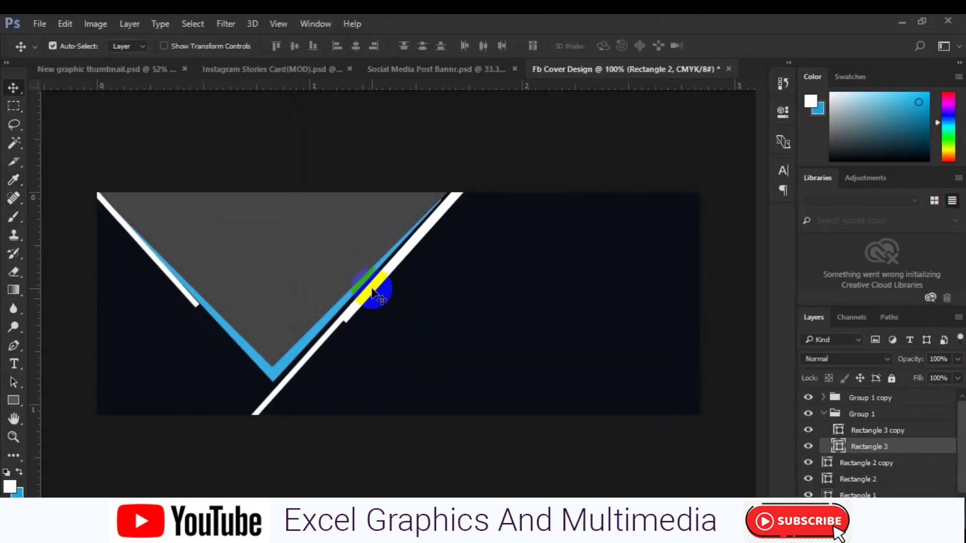
- Set the right-hand pair's short stripe to light blue 20b1ee
left_click(855, 430)
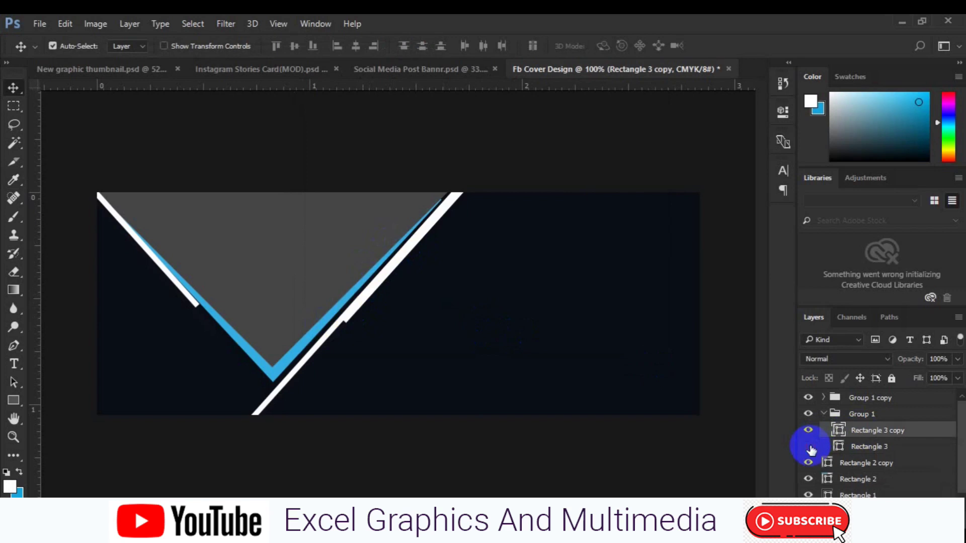
left_click(810, 447)
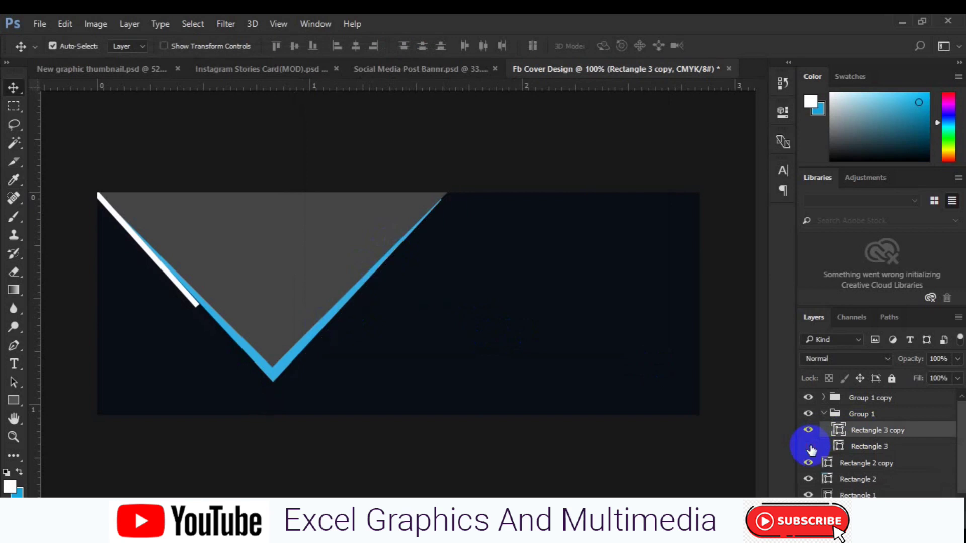
left_click(809, 446)
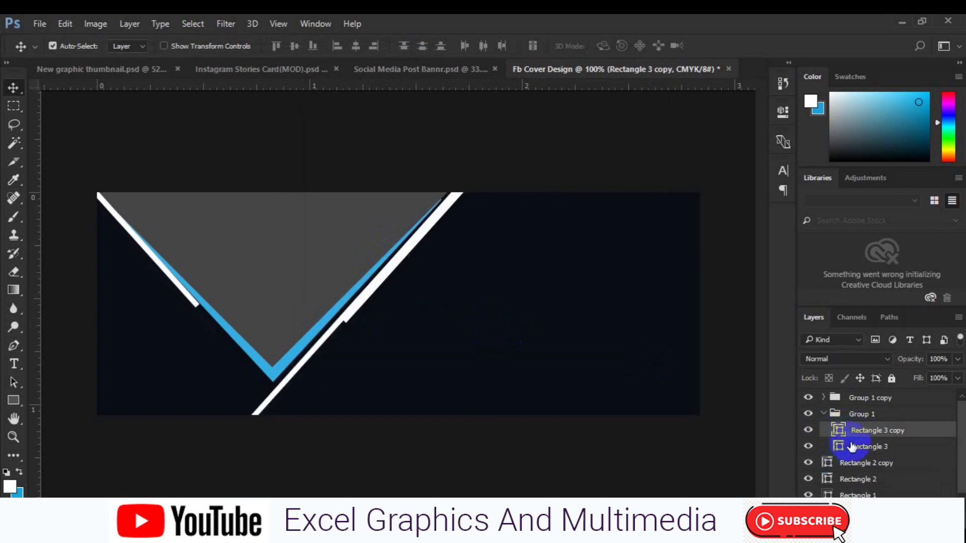
key("ctrl+t")
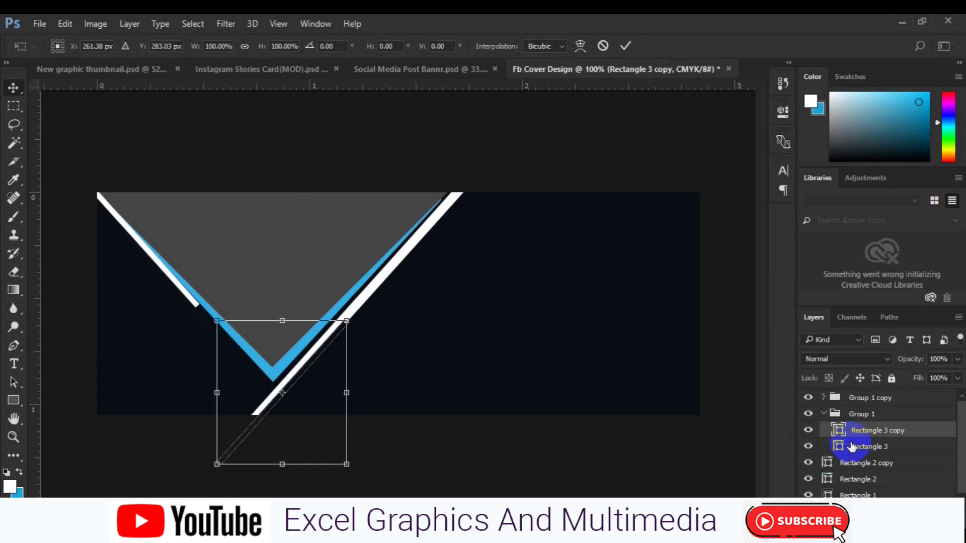
key("Return")
double_click(839, 430)
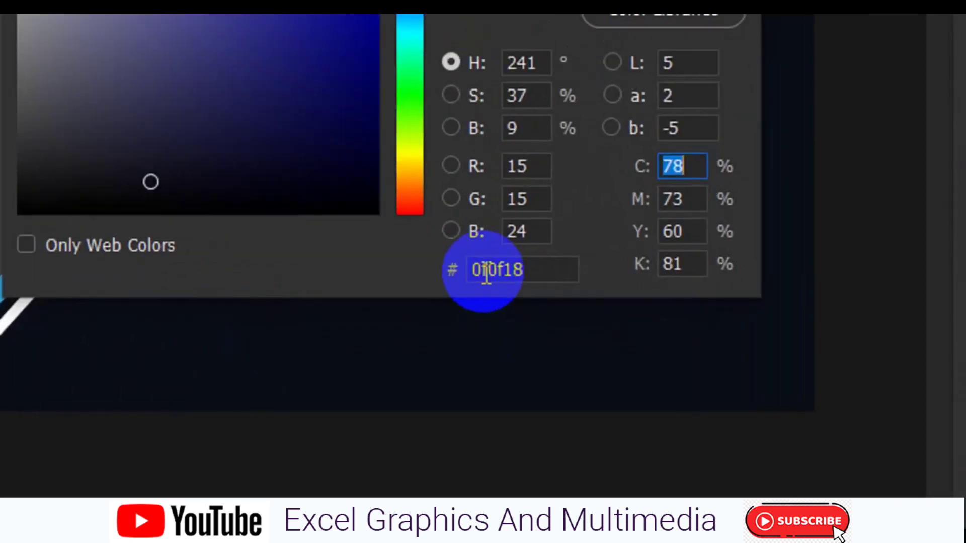
double_click(486, 271)
type("20b1ee")
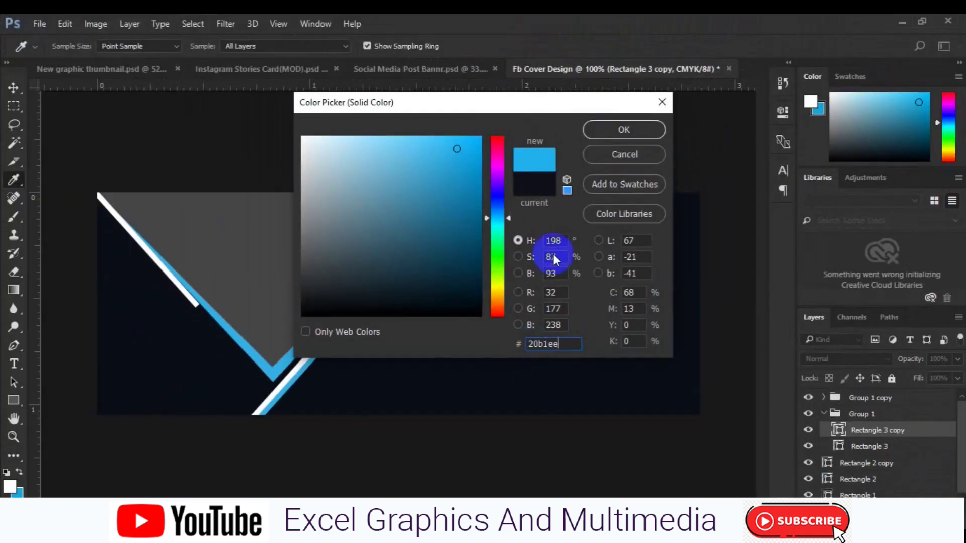
left_click(625, 130)
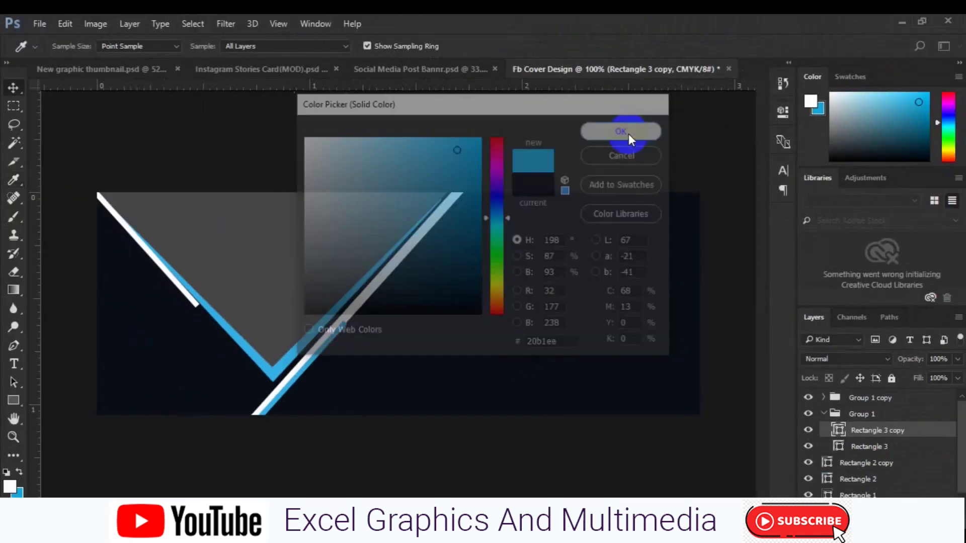
- In the mirrored group, make one stripe white and the other light blue
left_click(176, 294)
left_click(838, 431)
double_click(838, 431)
left_click(294, 382)
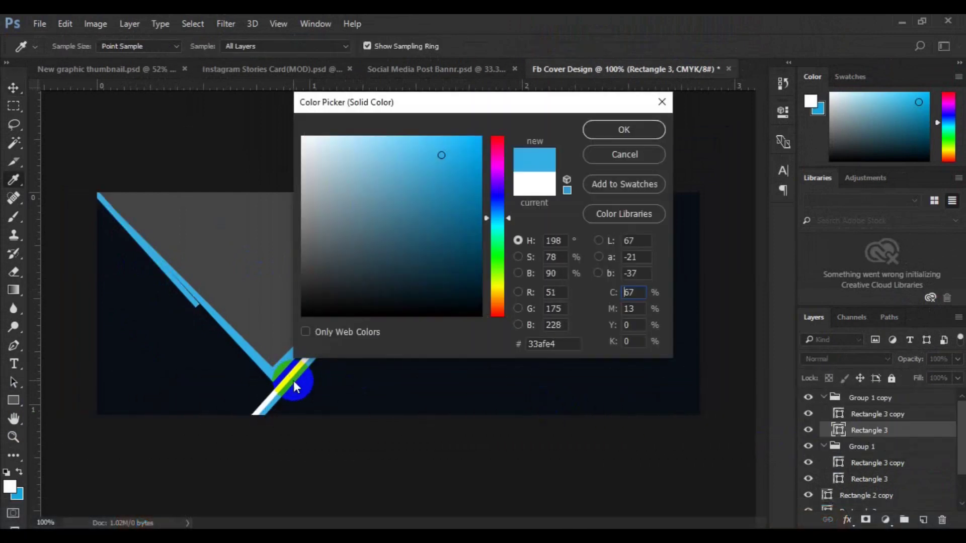
left_click(285, 381)
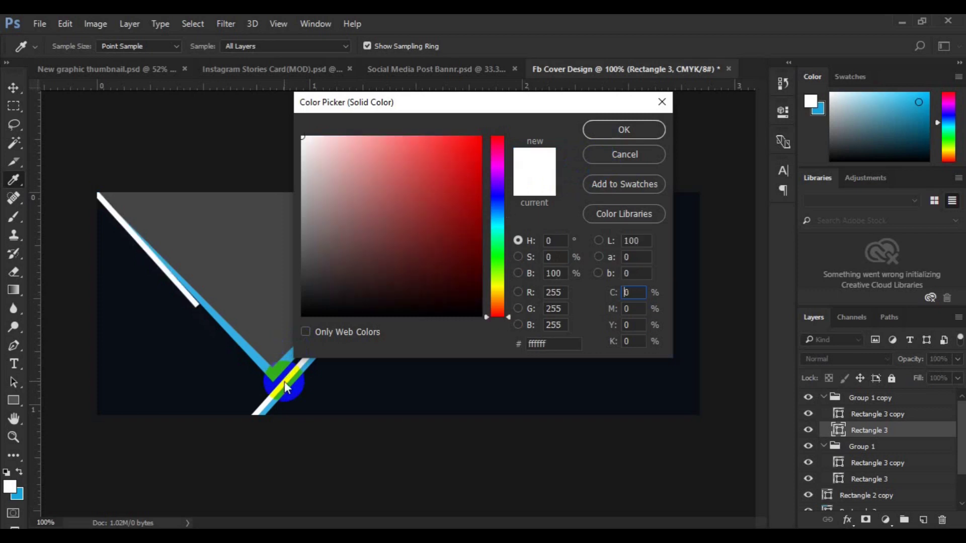
left_click(606, 132)
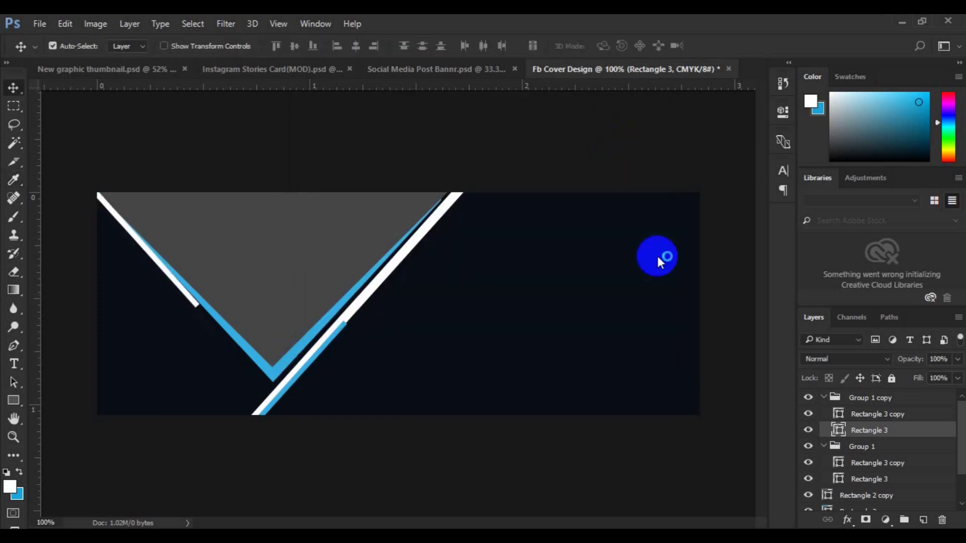
double_click(839, 414)
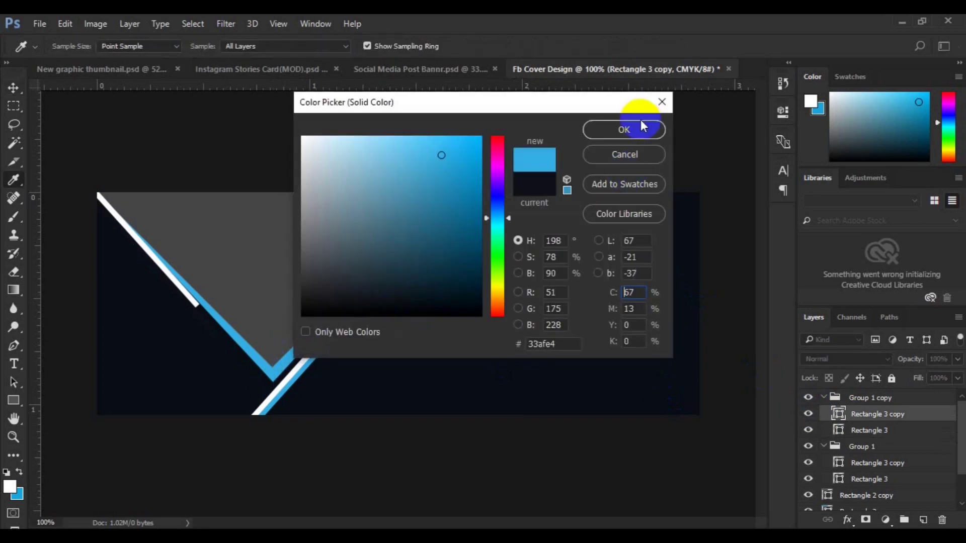
left_click(639, 125)
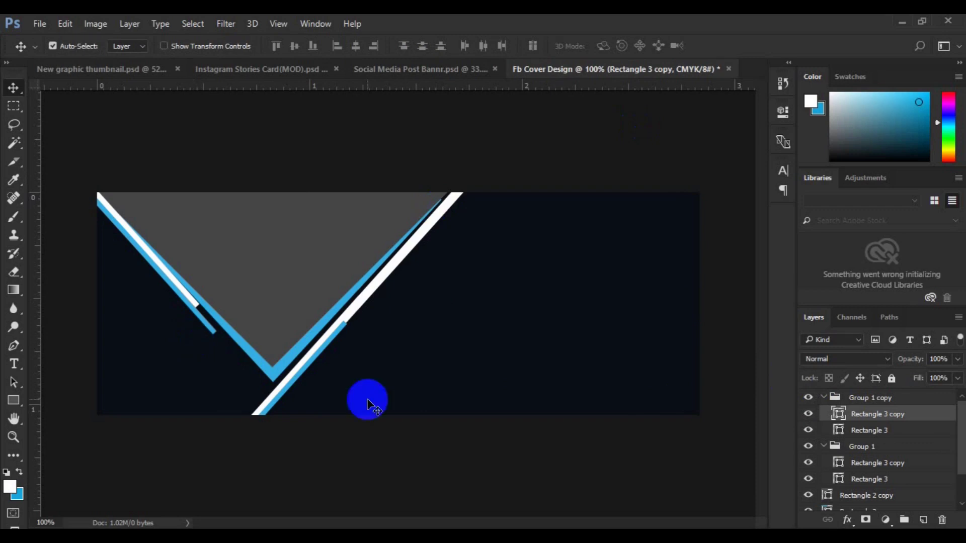
- Shift Group 1 copy so the mirrored stripes sit flush along the triangle's left edge
left_click(856, 403)
key("ctrl+t")
left_click_drag(226, 335, 169, 298)
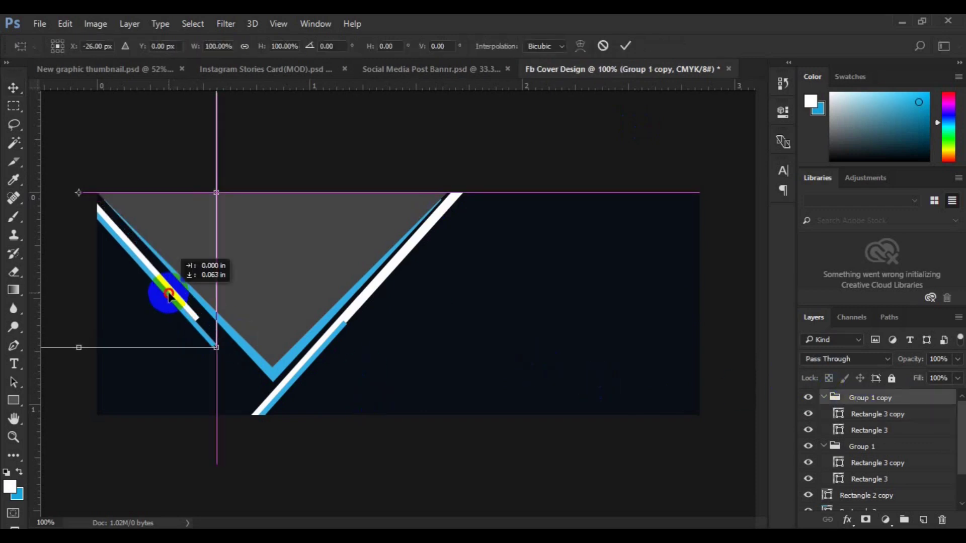
left_click_drag(169, 297, 167, 299)
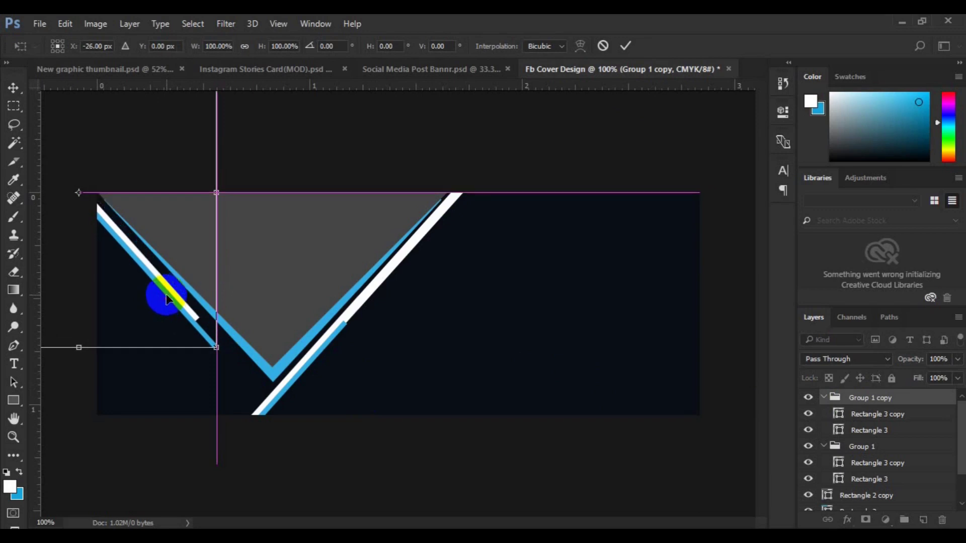
key("Return")
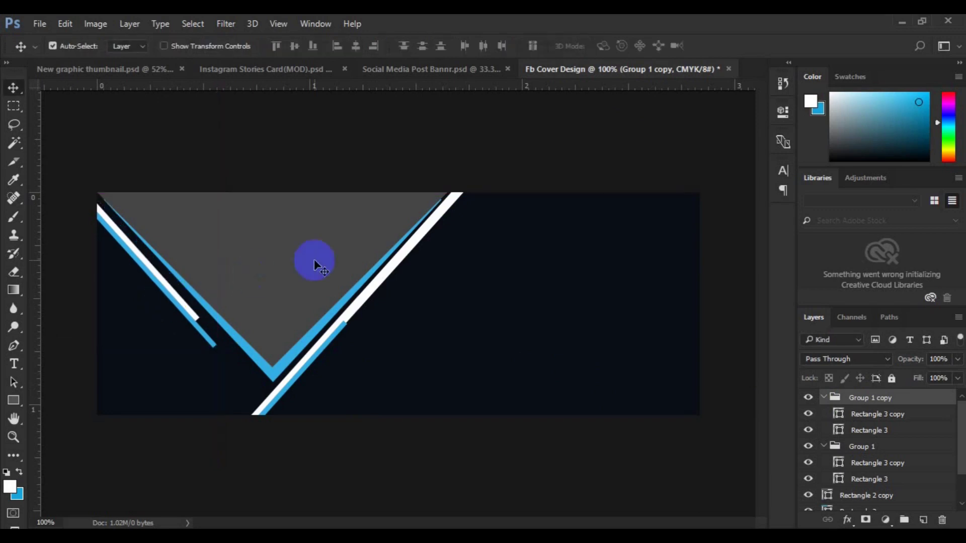
left_click(314, 259)
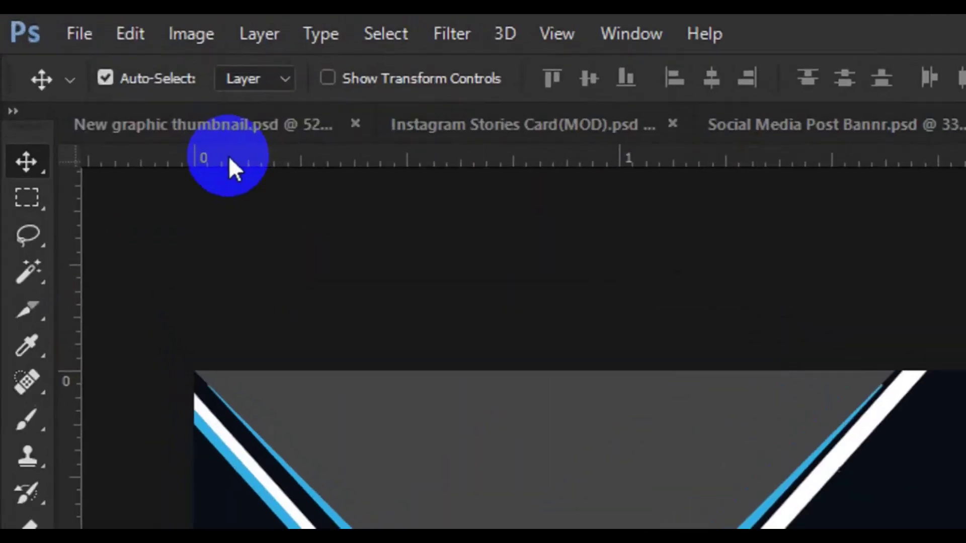
- Place the showroom SUV photo from the freepik stock folder as an embedded image
left_click(48, 24)
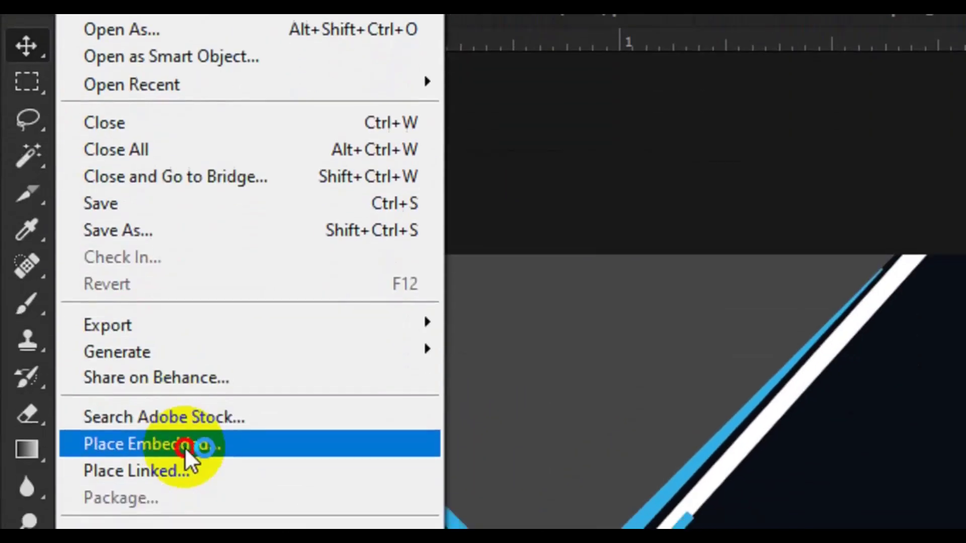
left_click(96, 295)
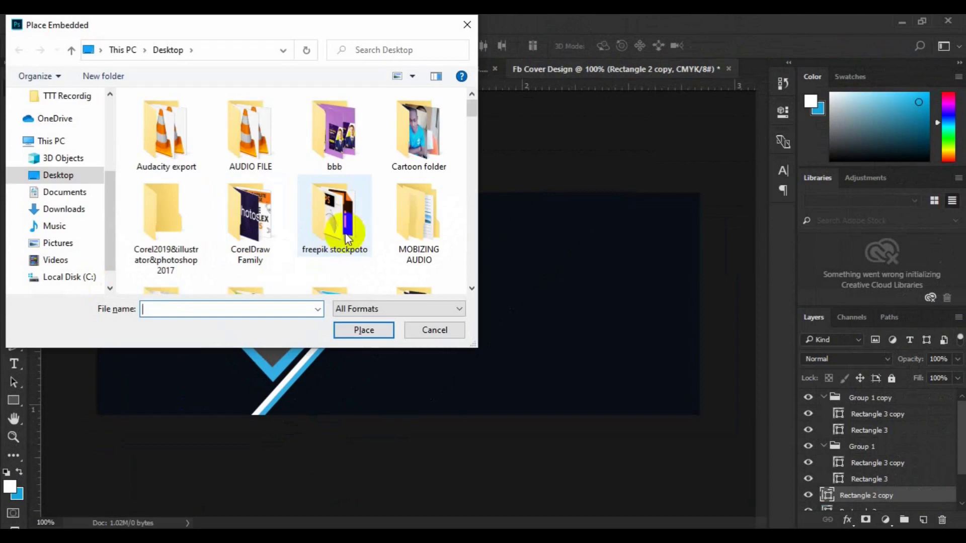
double_click(334, 219)
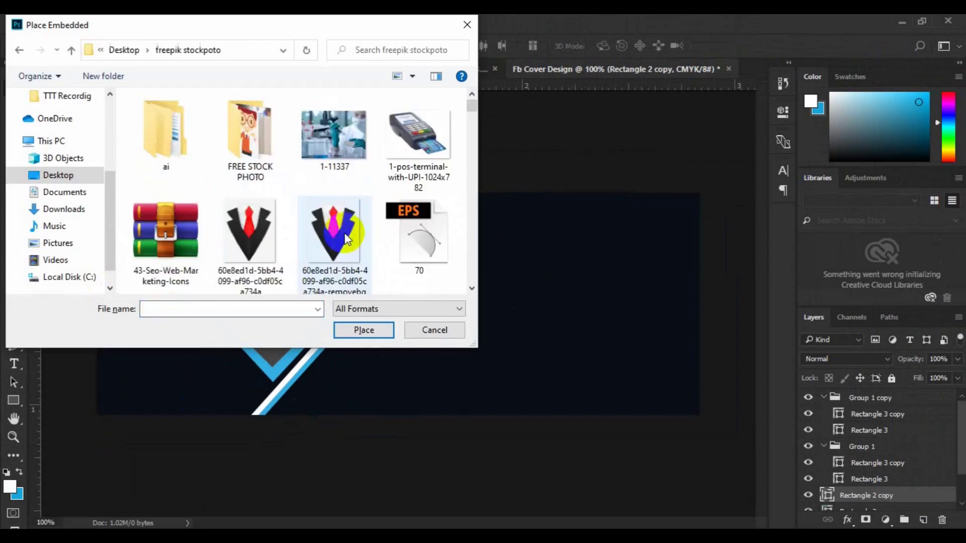
scroll(469, 290, "down", 2)
scroll(470, 290, "down", 3)
scroll(469, 290, "down", 3)
scroll(471, 291, "down", 1)
scroll(471, 291, "down", 2)
scroll(472, 292, "down", 2)
scroll(470, 292, "down", 2)
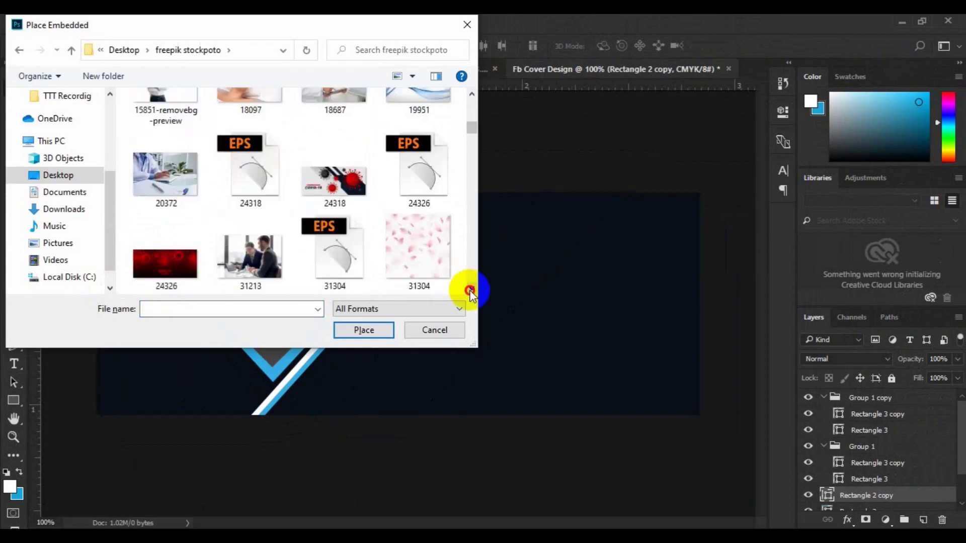
scroll(470, 291, "down", 3)
scroll(193, 167, "down", 3)
left_click(192, 168)
left_click(352, 328)
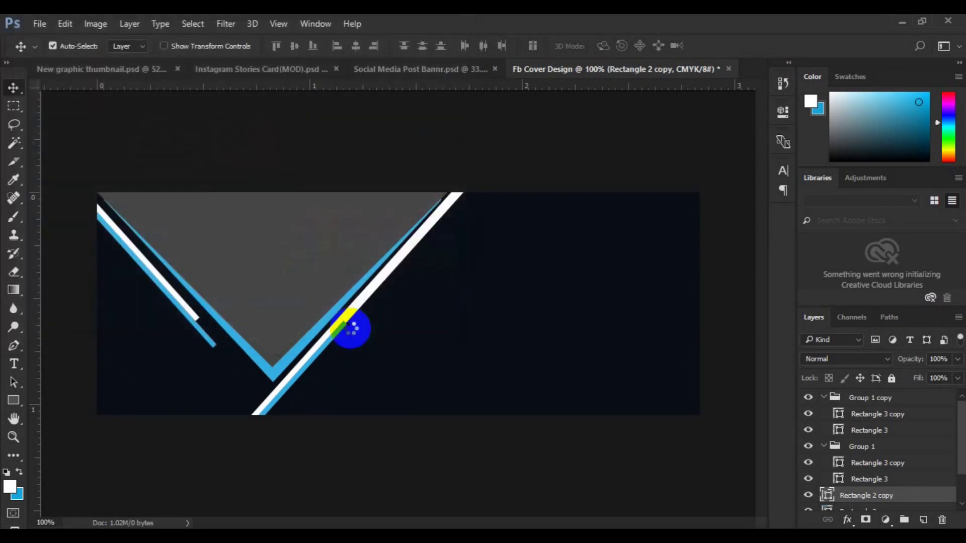
- Position the SUV photo over the triangle and commit the placement
left_click_drag(423, 326, 349, 290)
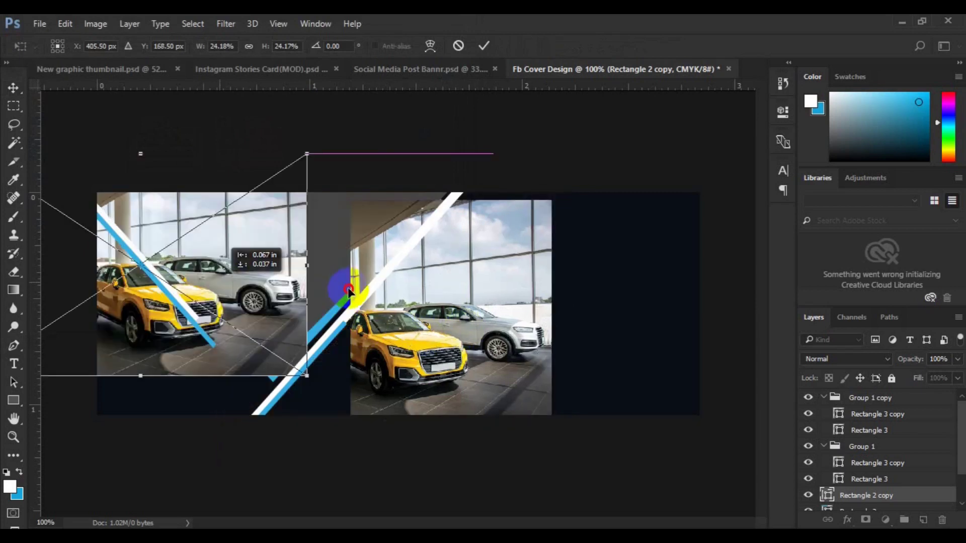
mouse_move(376, 291)
left_mouse_down()
mouse_move(319, 284)
mouse_move(357, 261)
left_mouse_up()
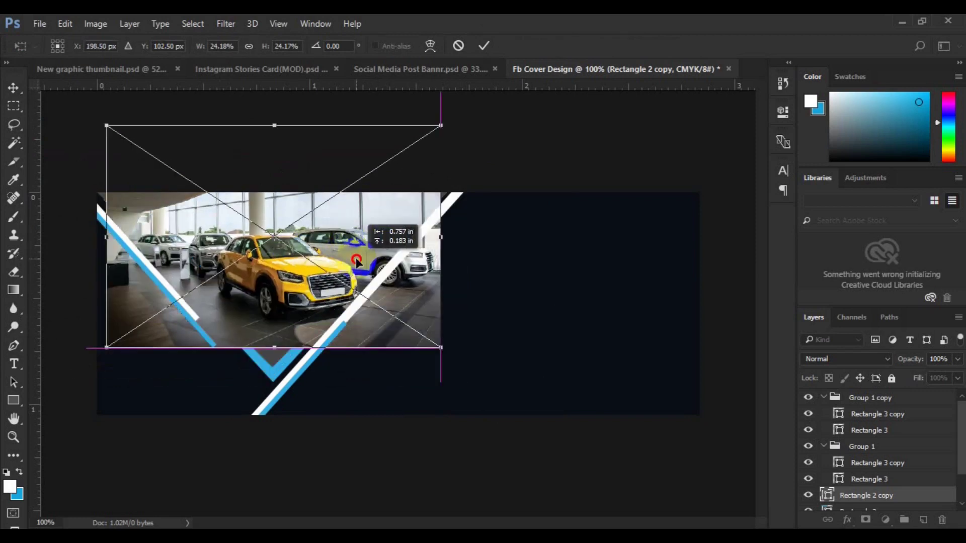
left_click_drag(356, 261, 321, 296)
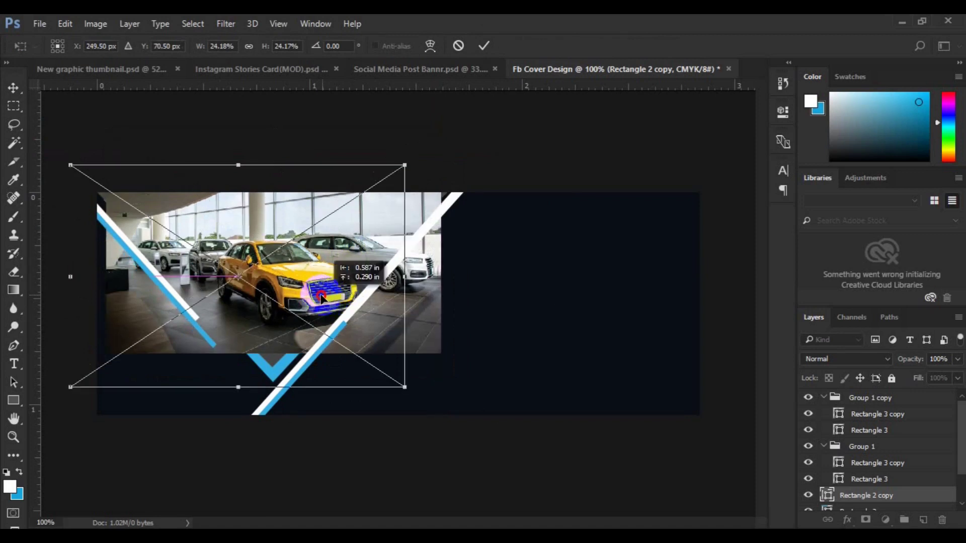
key("Return")
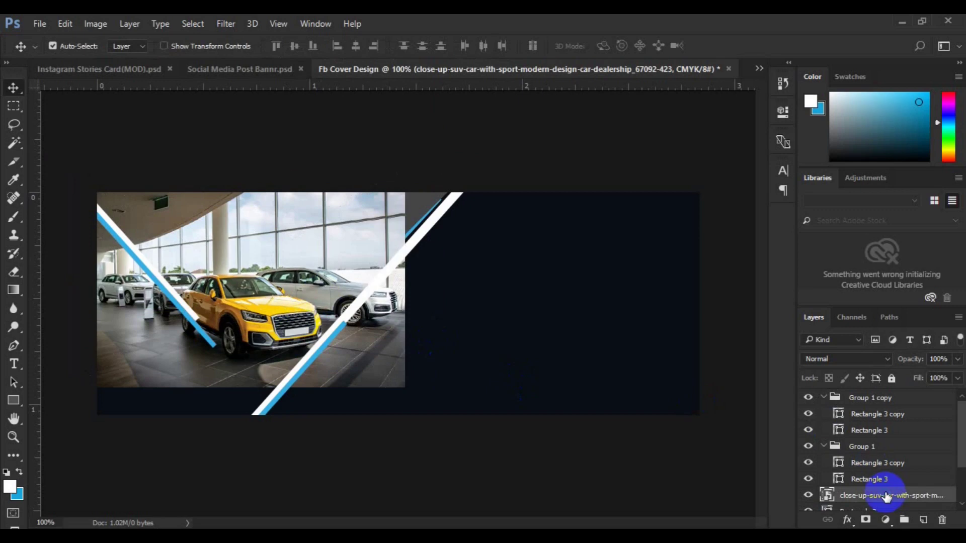
- Clip the photo to the triangle and shift it slightly up
right_click(885, 496)
left_click(711, 349)
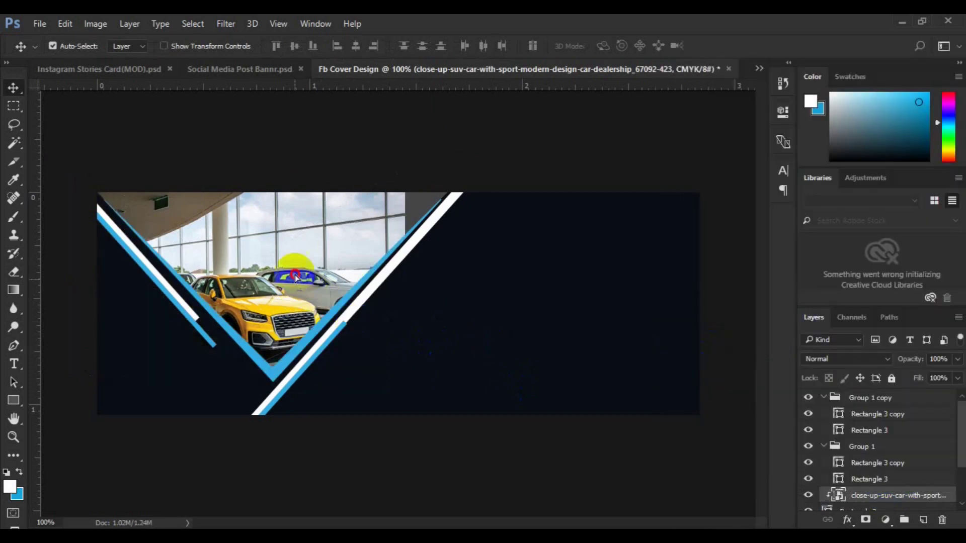
left_click_drag(296, 277, 295, 262)
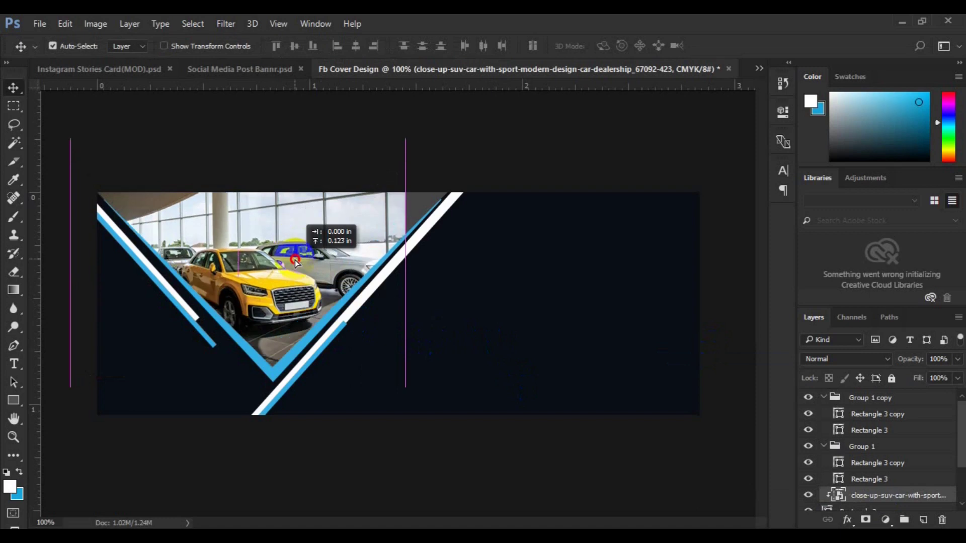
left_click_drag(296, 261, 296, 257)
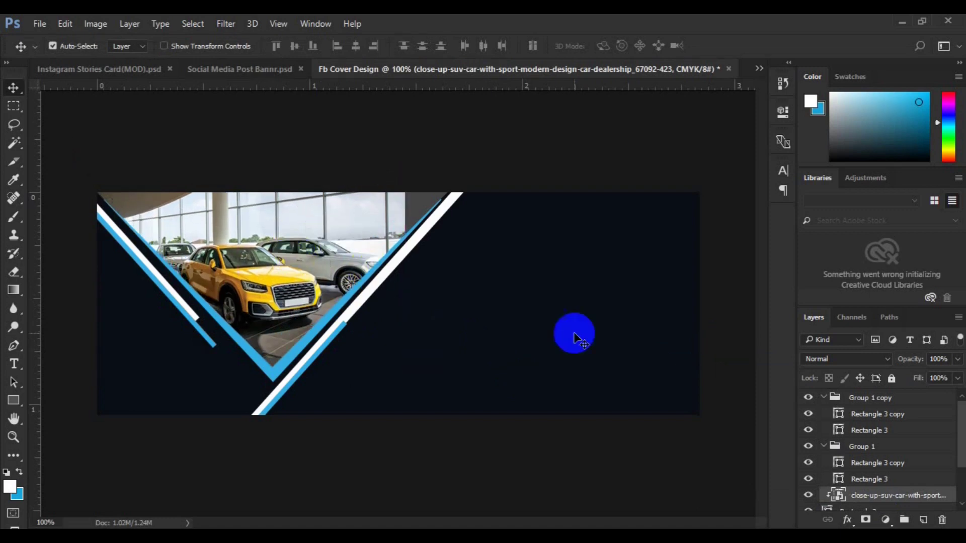
- Rasterize the photo layer and marquee its top-right strip
right_click(873, 496)
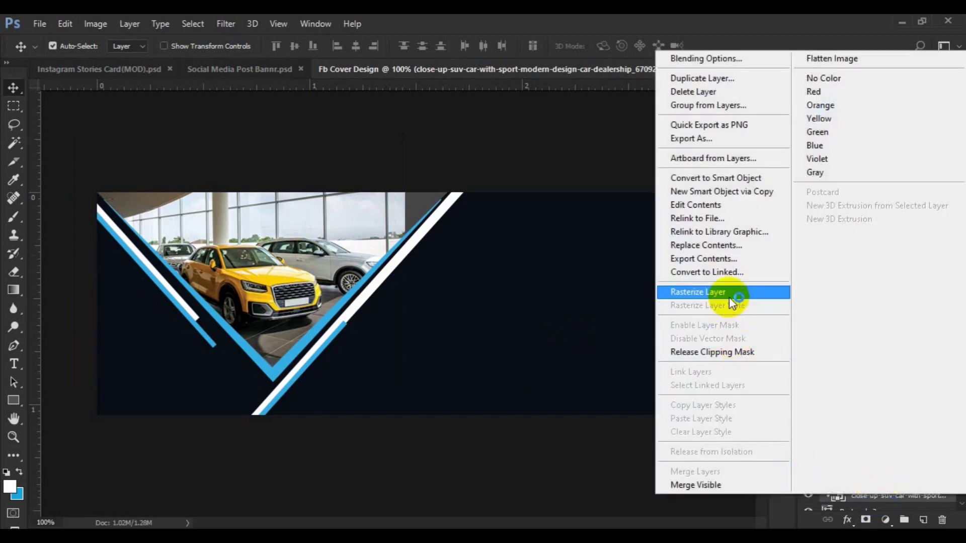
left_click(730, 293)
left_click(13, 110)
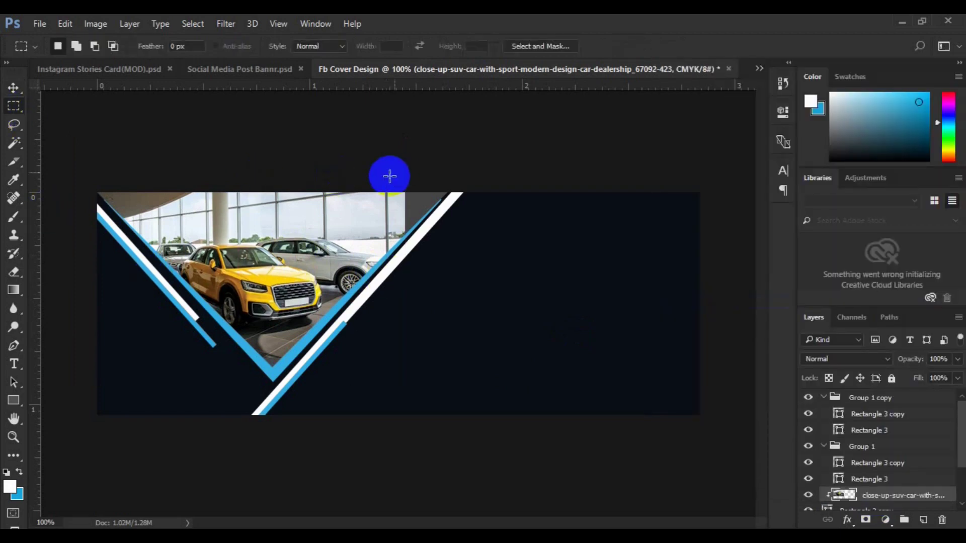
left_click_drag(484, 262, 506, 267)
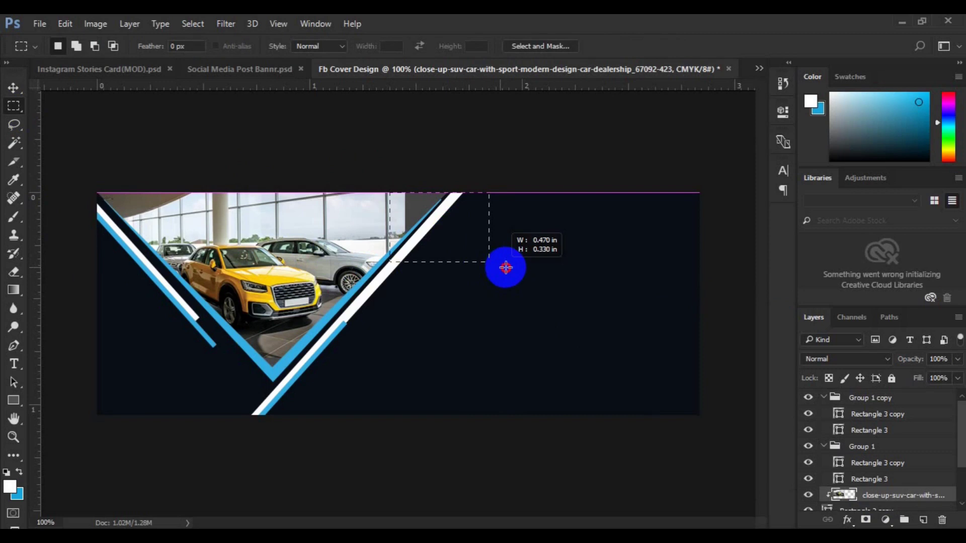
key("ctrl+z")
- Content-Aware Scale the selected strip rightward until it reaches the white line
left_click(65, 25)
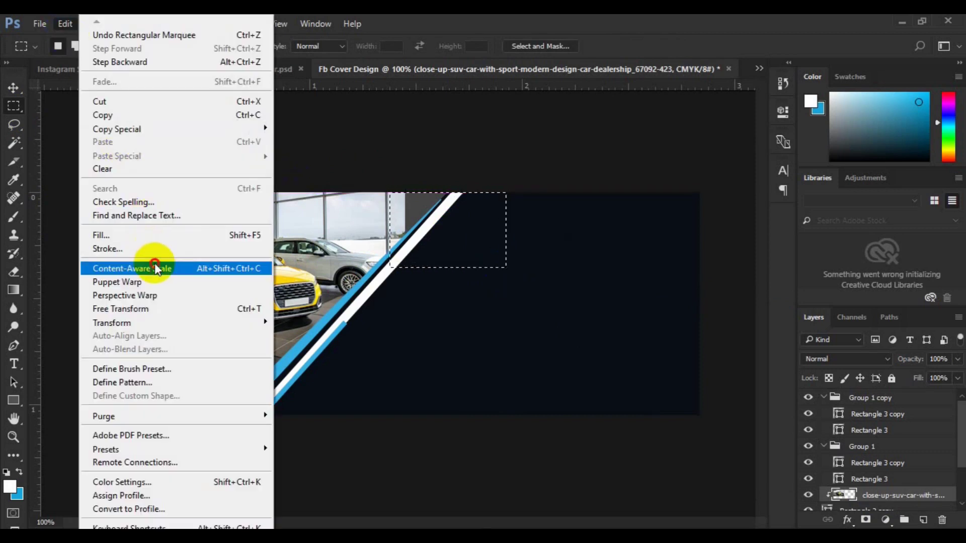
left_click(157, 270)
left_click_drag(506, 230, 439, 225)
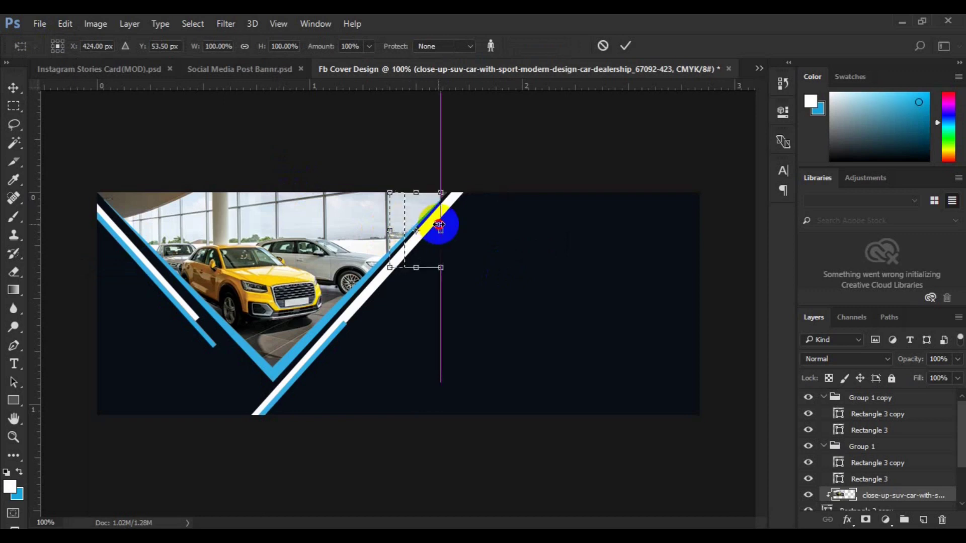
left_click_drag(439, 225, 443, 225)
key("Return")
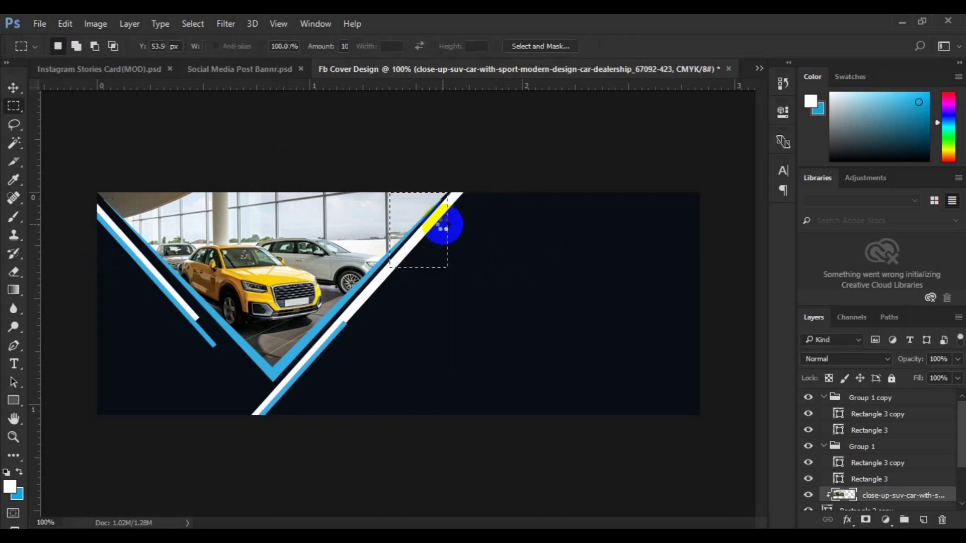
key("v")
left_click(442, 225)
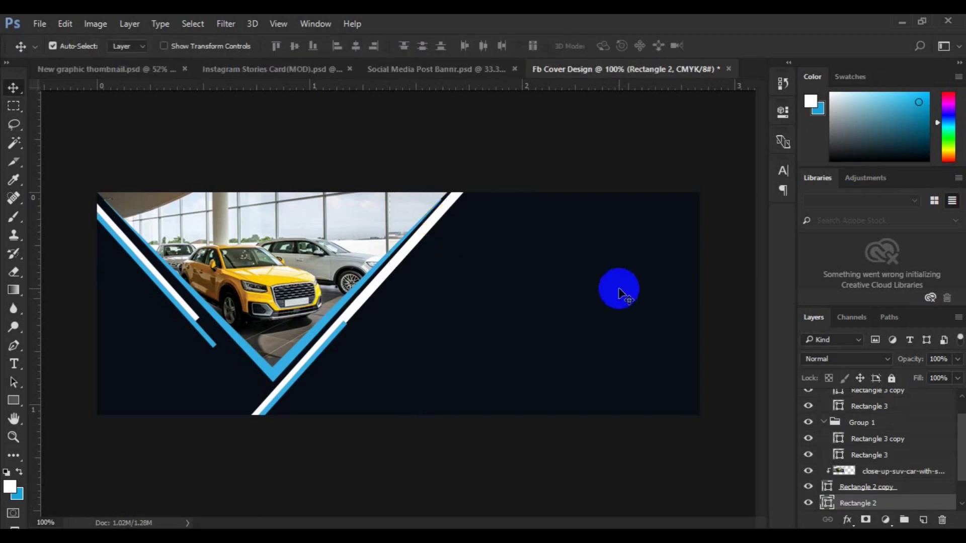
- Draw a 401 × 49 px grey bar along the cover's bottom right
left_click(14, 401)
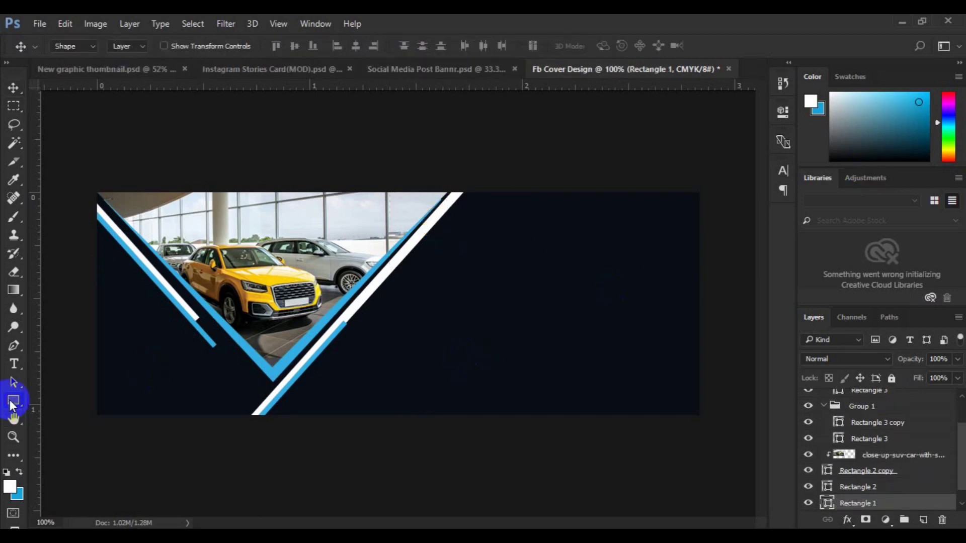
left_click(923, 520)
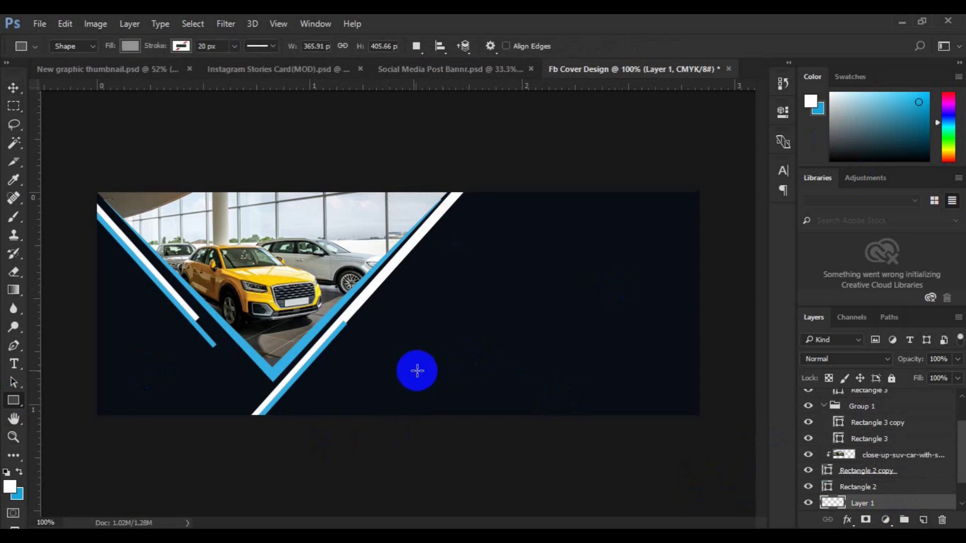
left_click_drag(416, 367, 697, 399)
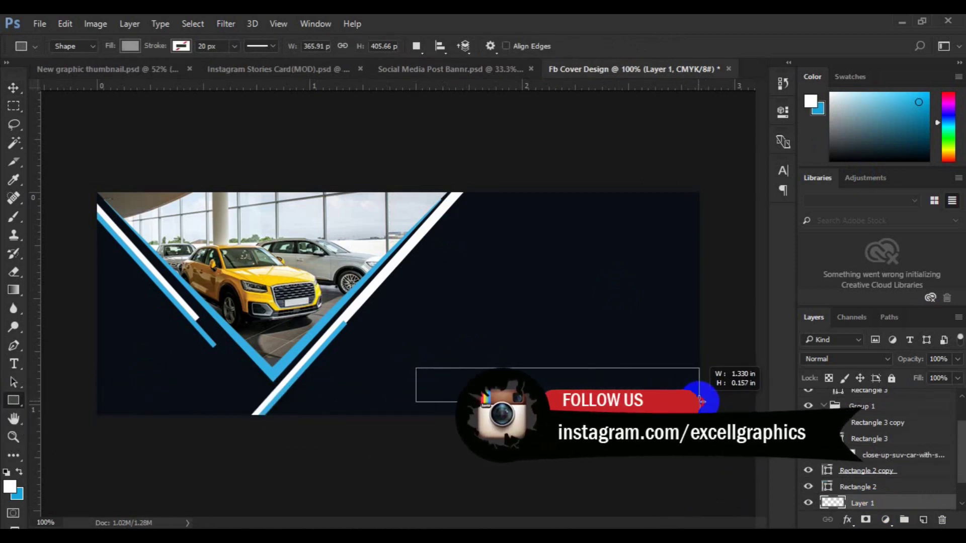
left_click_drag(697, 399, 700, 402)
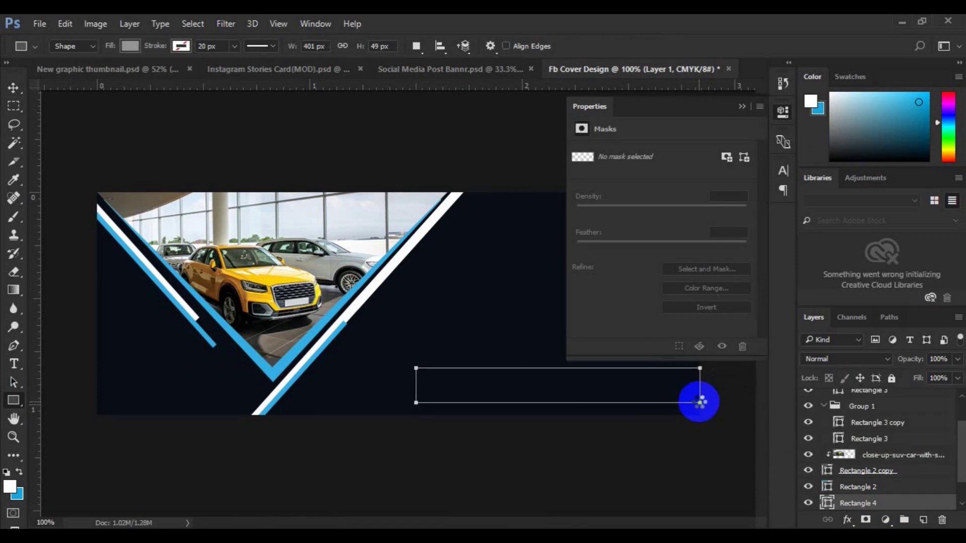
key("v")
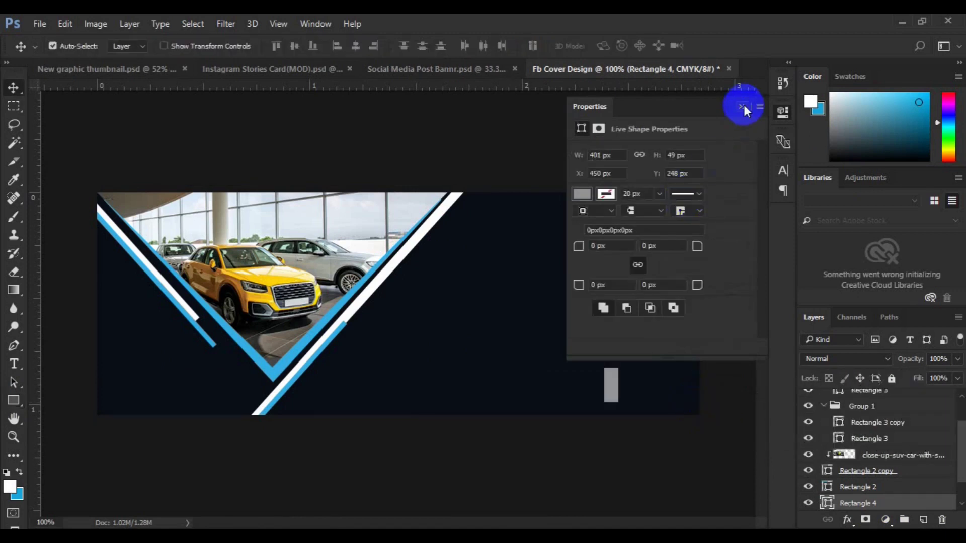
left_click(743, 106)
- Skew the bar's top-left corner so its left end is slanted
key("ctrl+t")
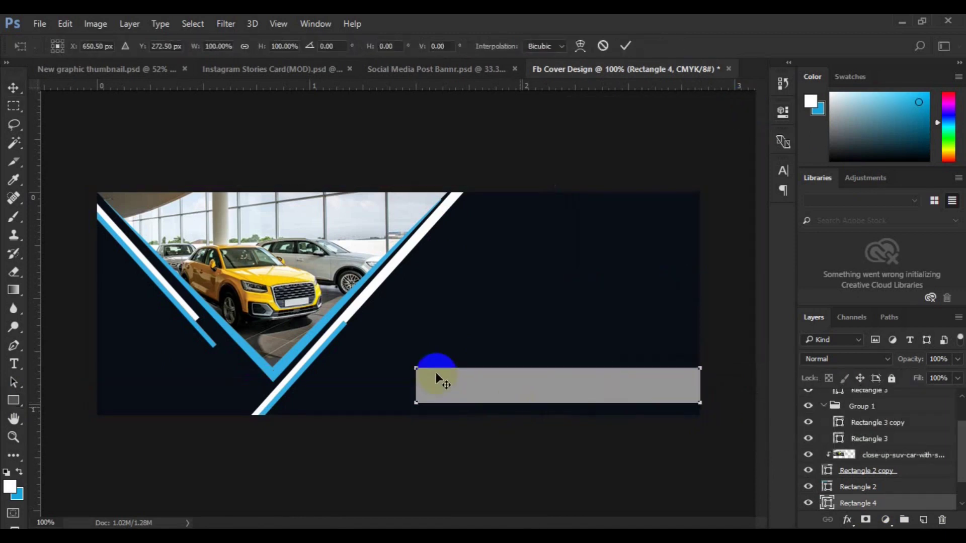
left_click_drag(415, 368, 439, 373)
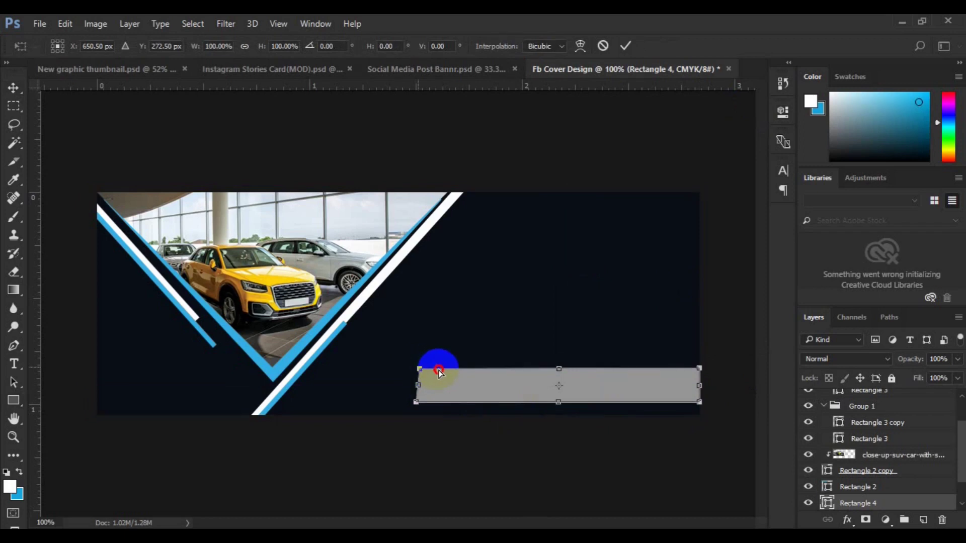
left_click_drag(439, 370, 436, 371)
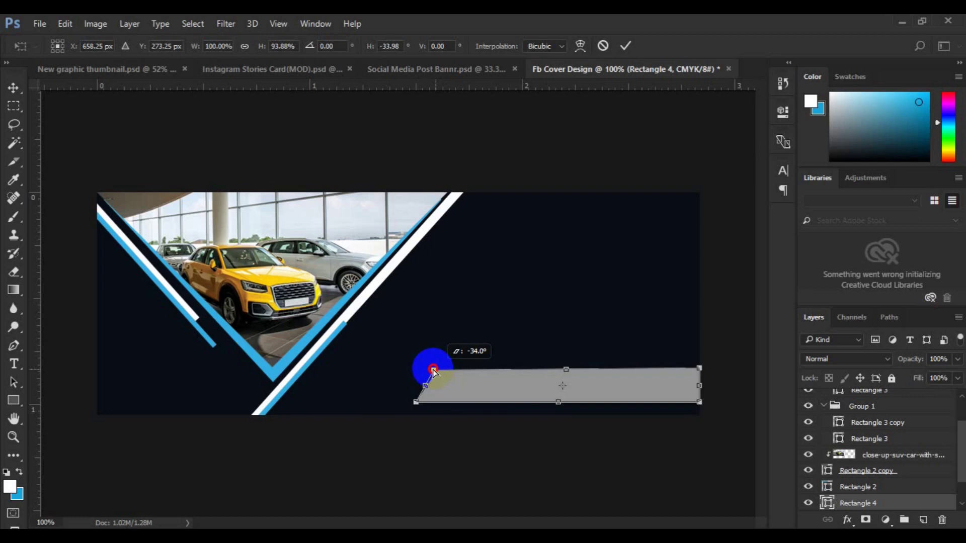
left_click_drag(434, 372, 432, 371)
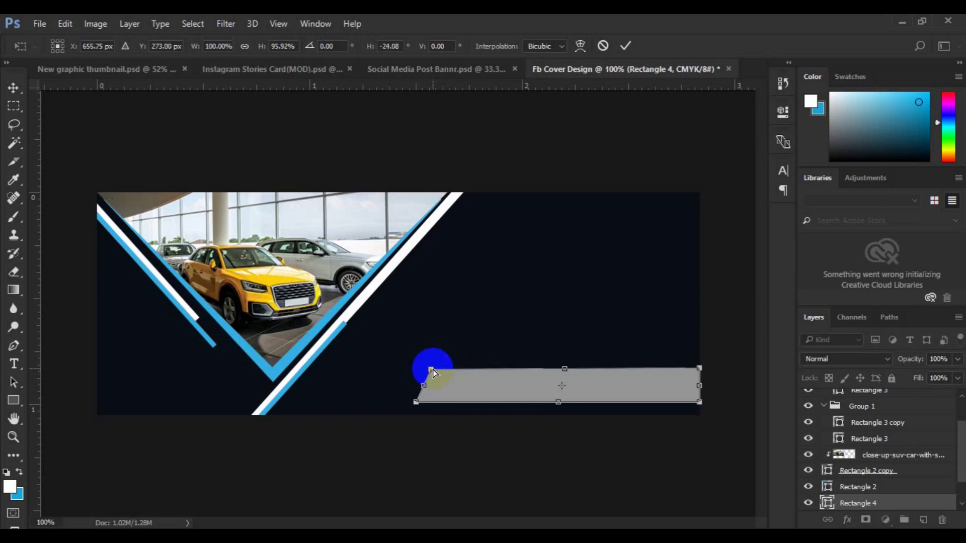
key("Return")
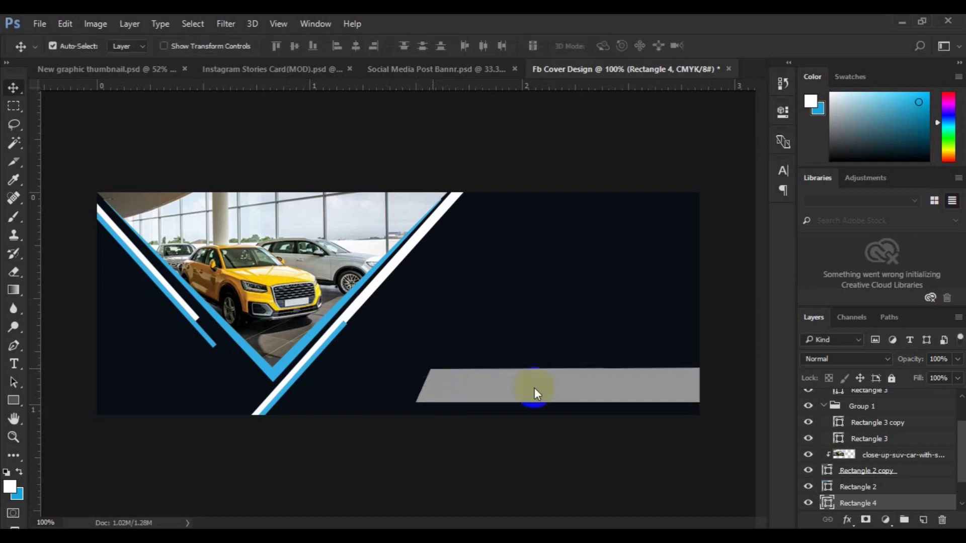
- Recolour the Rectangle 4 bar to yellow d6b724
double_click(827, 503)
left_click(636, 246)
left_click_drag(638, 248, 638, 243)
left_click(590, 115)
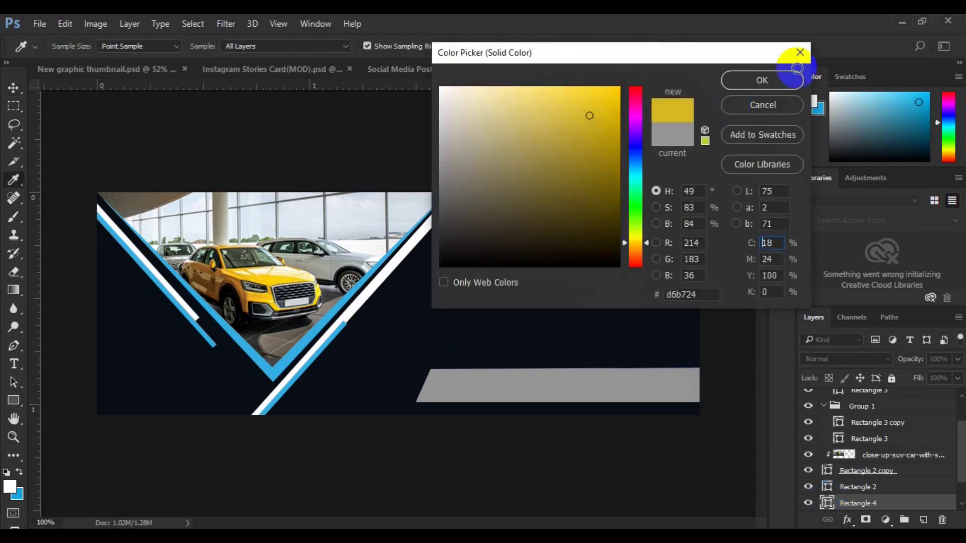
left_click(778, 75)
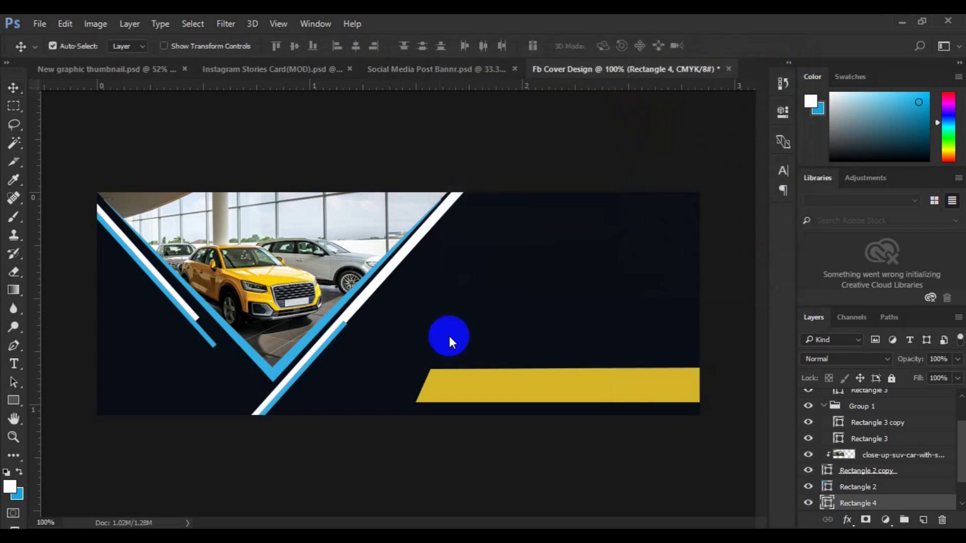
key("ctrl+t")
mouse_move(432, 371)
left_mouse_down()
mouse_move(441, 373)
mouse_move(421, 372)
left_mouse_up()
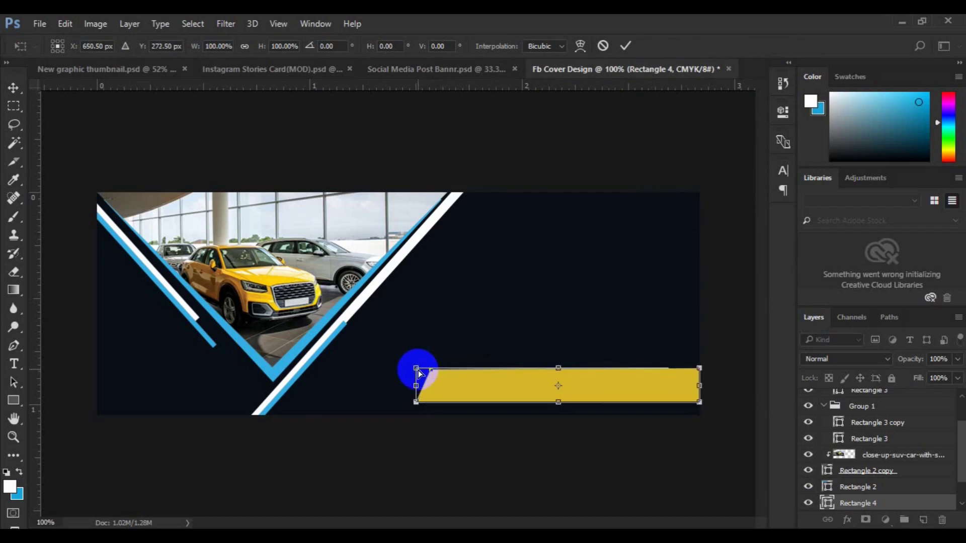
- Fine-tune the slant of the yellow bar's top-left corner
left_click_drag(417, 371, 429, 371)
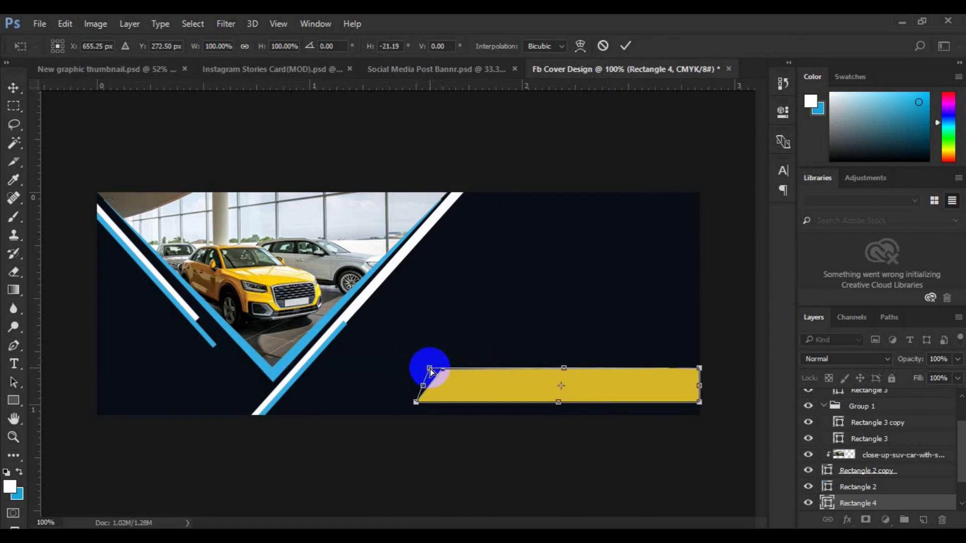
left_click_drag(427, 372, 426, 371)
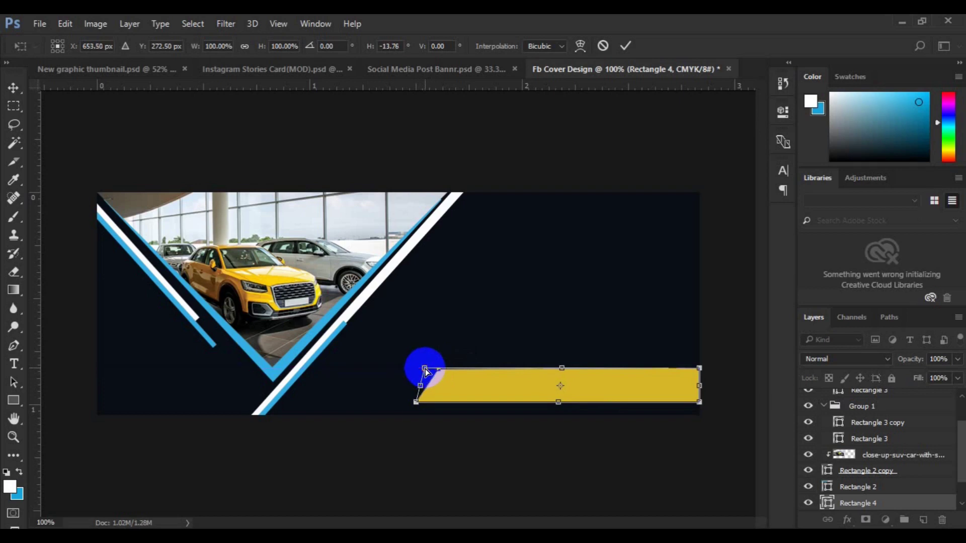
key("Return")
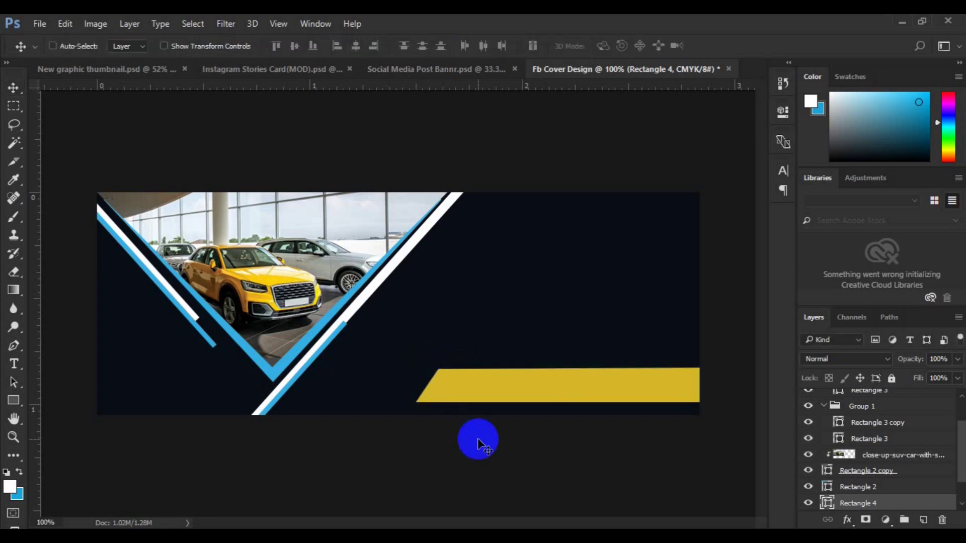
- Enlarge the yellow bar about 127% and settle it flush at the bottom-right
key("ctrl+t")
left_click_drag(699, 403, 712, 409)
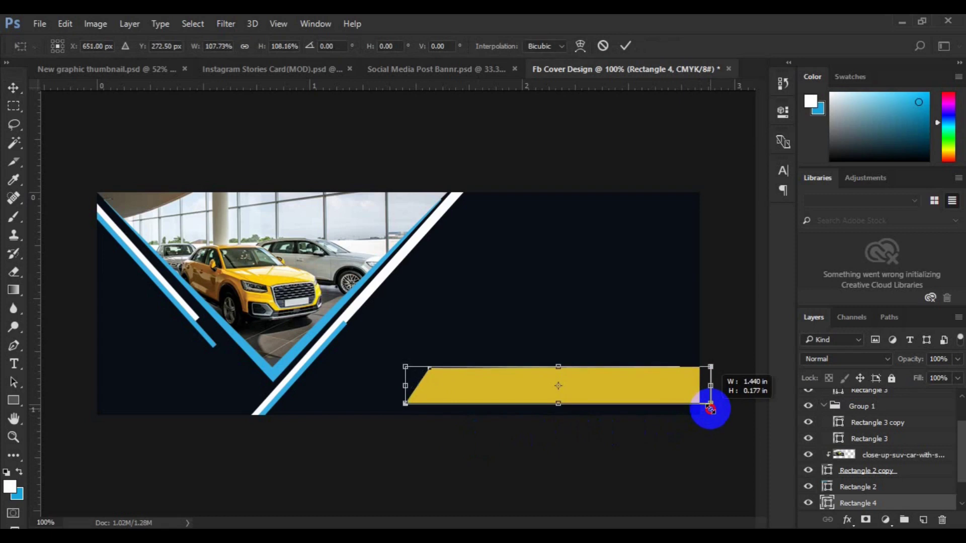
left_click_drag(649, 396, 711, 422)
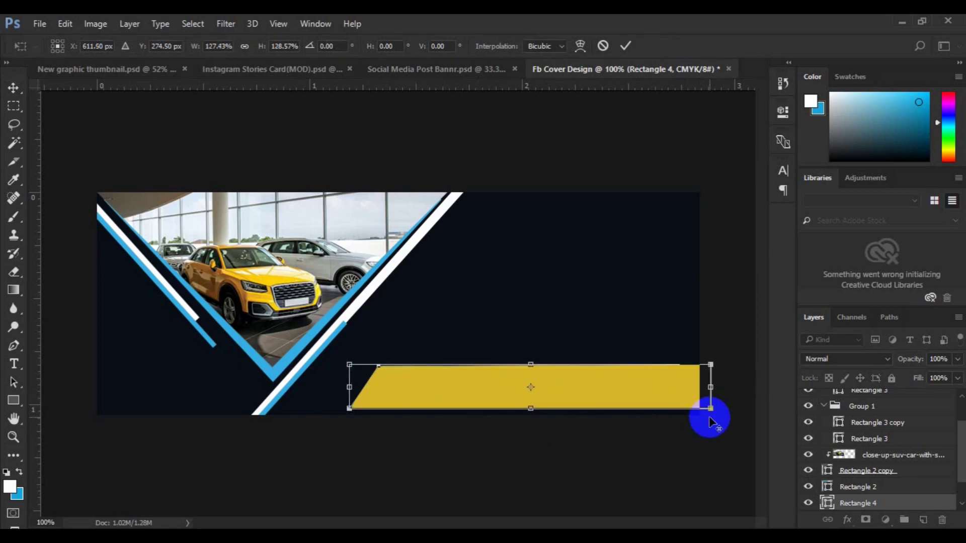
left_click_drag(613, 387, 605, 380)
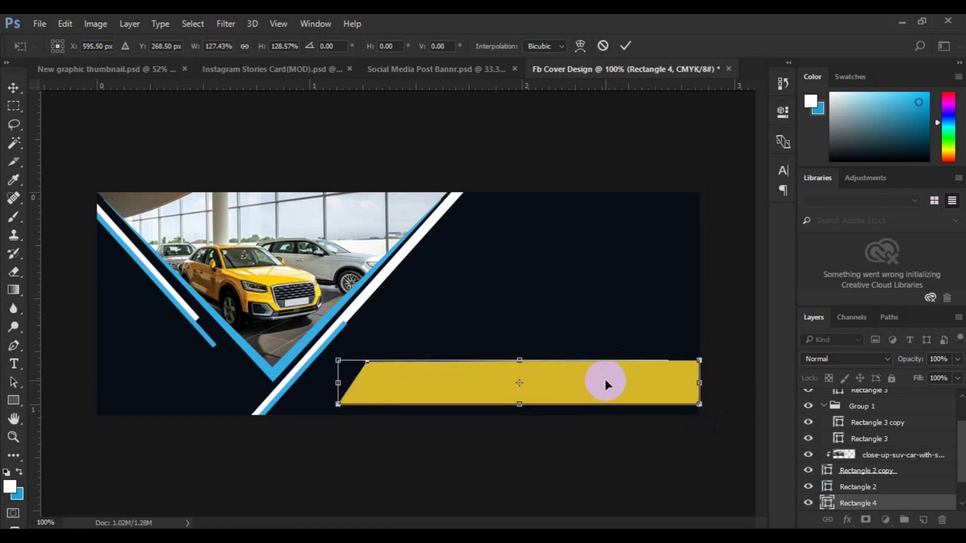
key("Return")
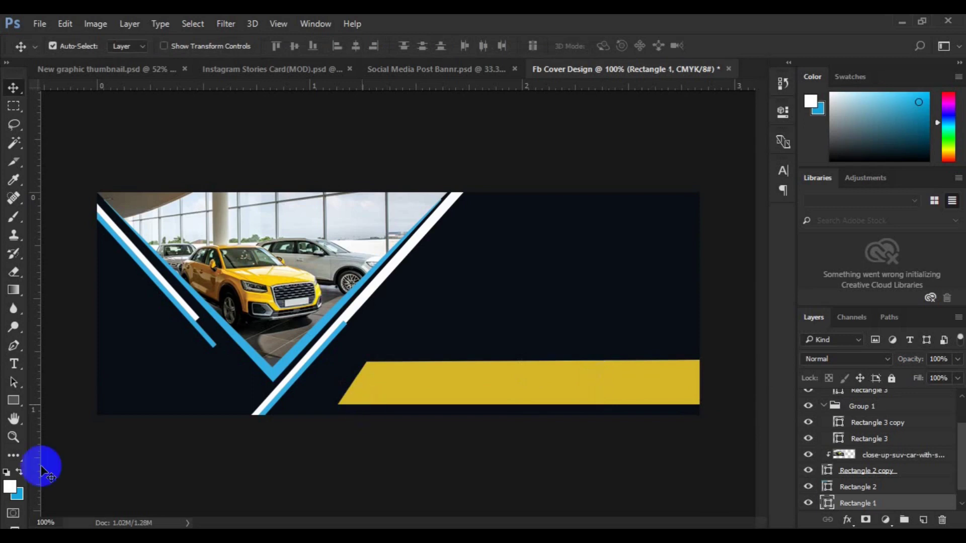
- Undo the yellow bar and draw a wide rectangle across the cover's lower right
key("ctrl+z")
left_click(12, 402)
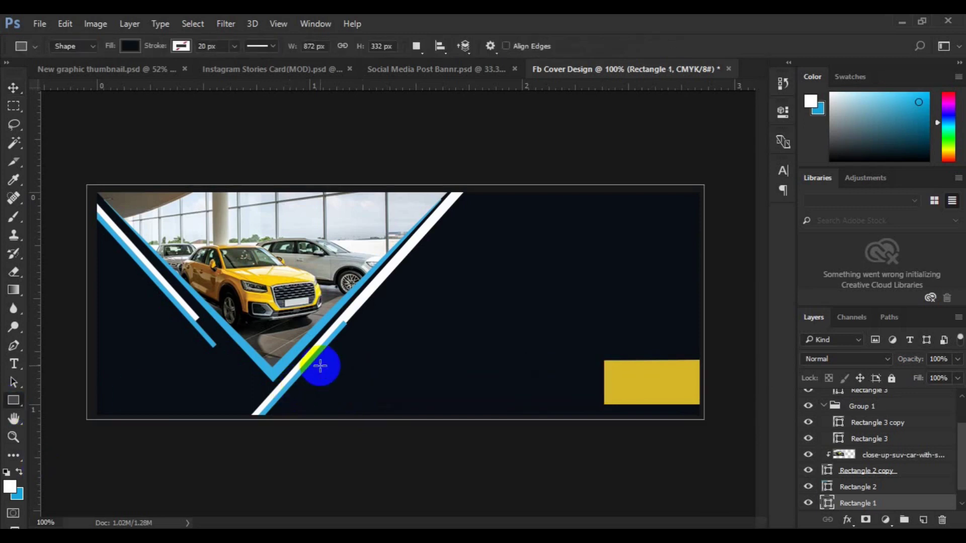
left_click_drag(906, 504, 942, 519)
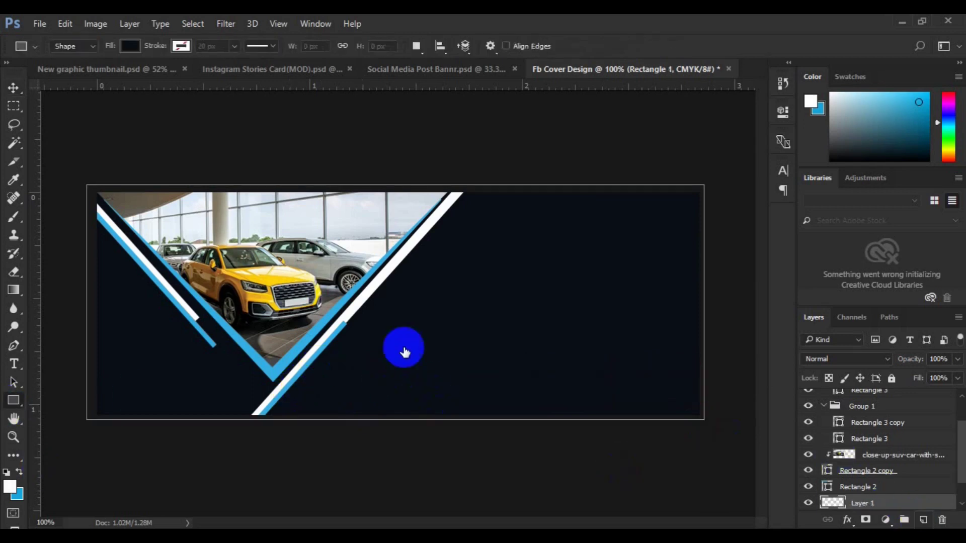
mouse_move(346, 348)
left_mouse_down()
mouse_move(661, 370)
mouse_move(714, 405)
left_mouse_up()
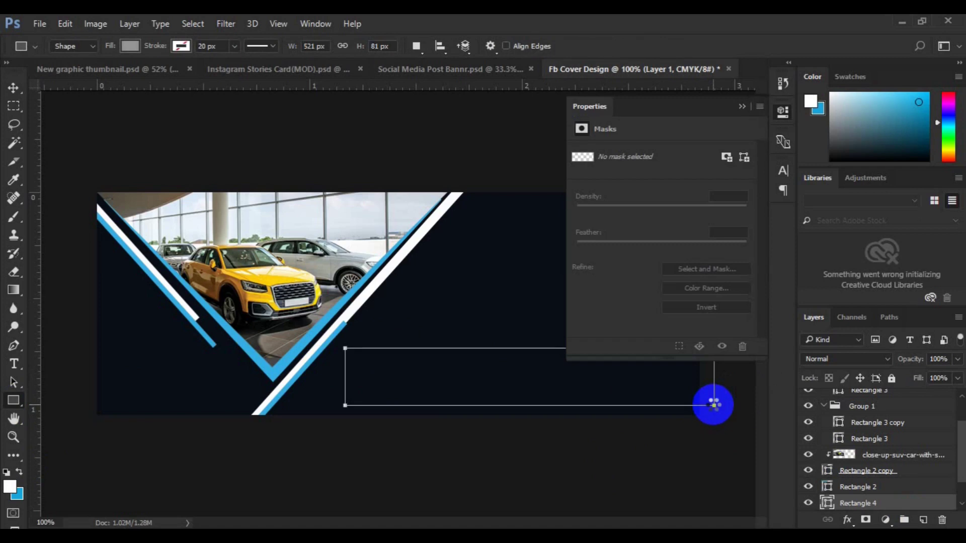
- Duplicate the new 521 × 81 px grey bar as Rectangle 4 copy
key("v")
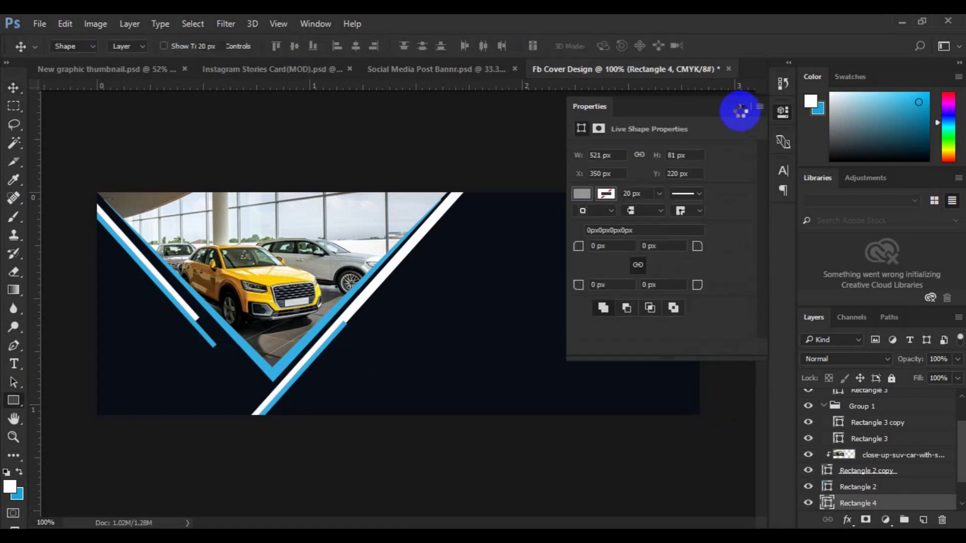
left_click(740, 108)
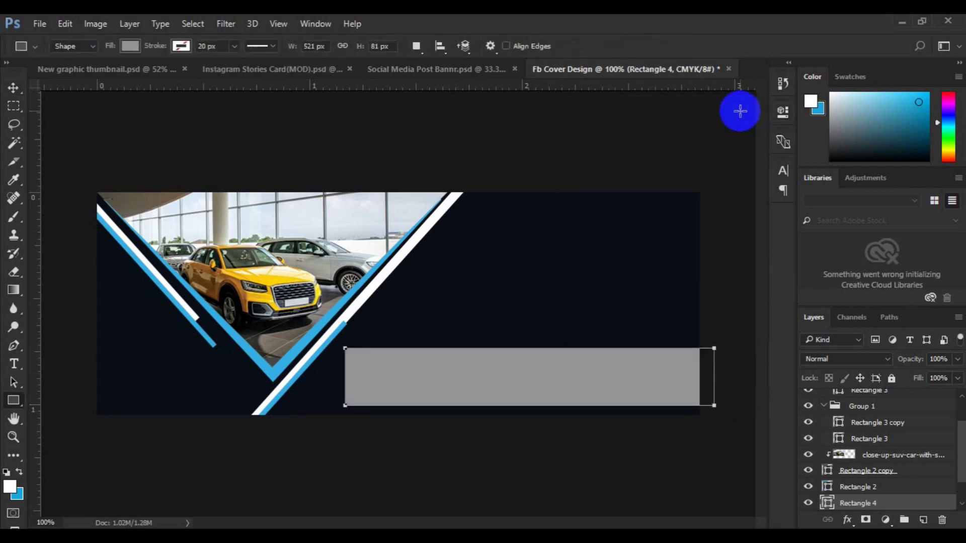
key("ctrl+j")
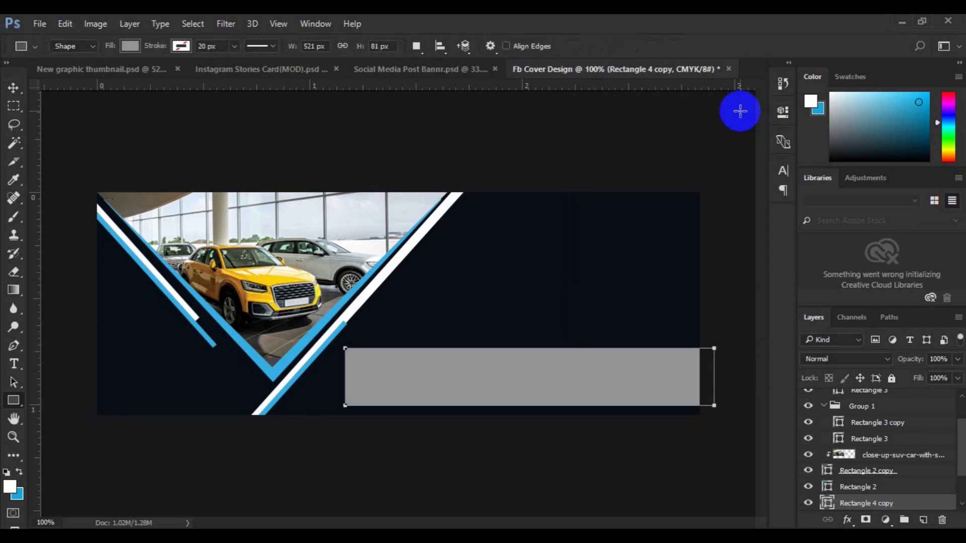
key("ctrl+t")
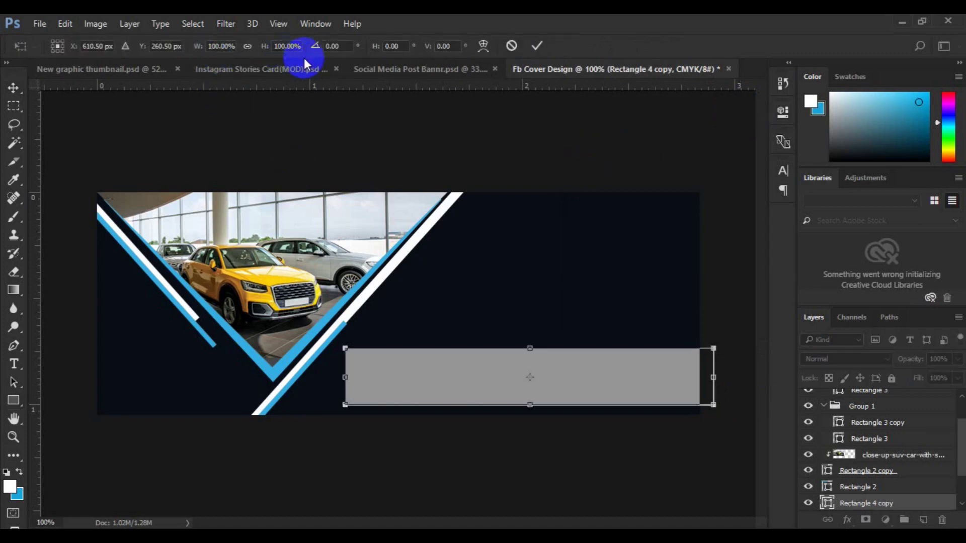
- Try rotating the bar copy 45° and flipping it horizontally, then cancel the transform
double_click(333, 46)
type("45")
right_click(451, 313)
left_click(490, 294)
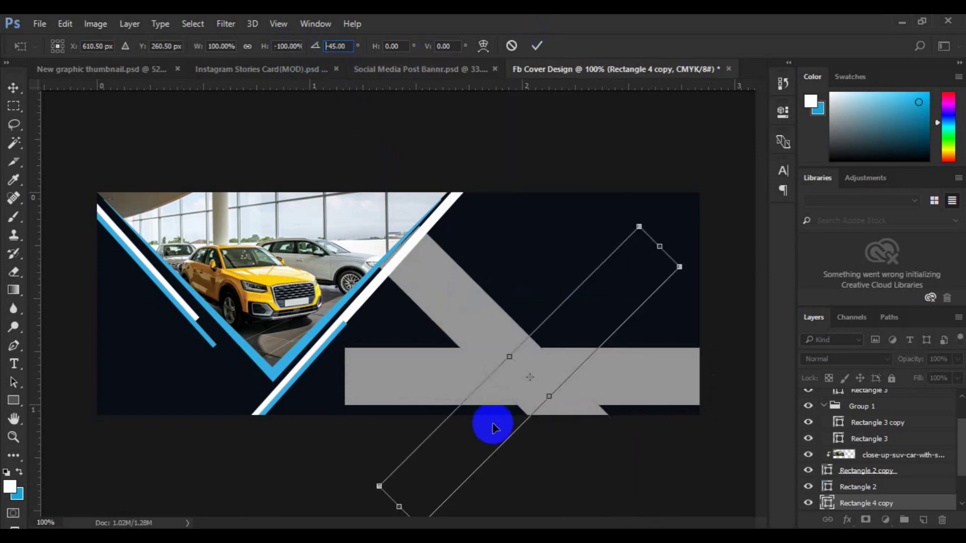
mouse_move(492, 426)
left_mouse_down()
mouse_move(456, 303)
mouse_move(436, 321)
mouse_move(458, 290)
left_mouse_up()
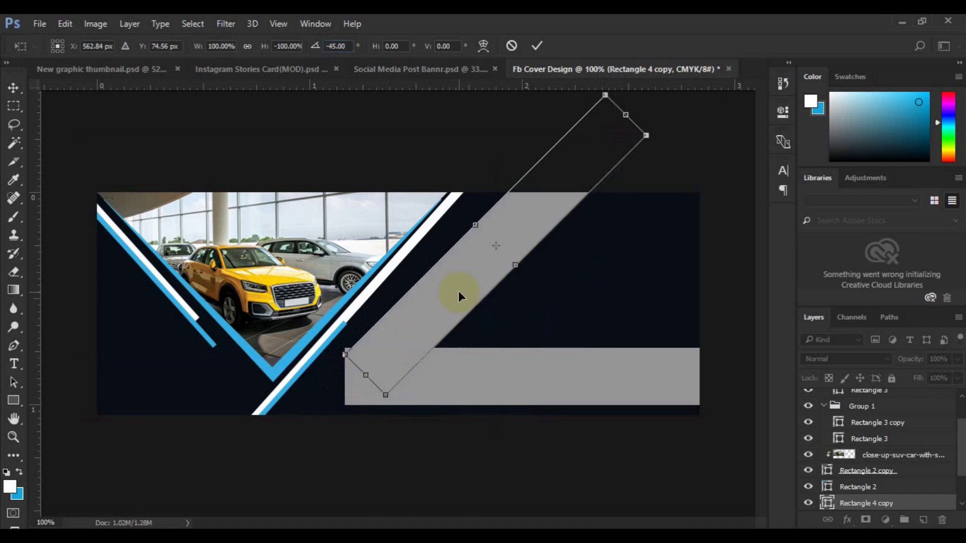
key("Escape")
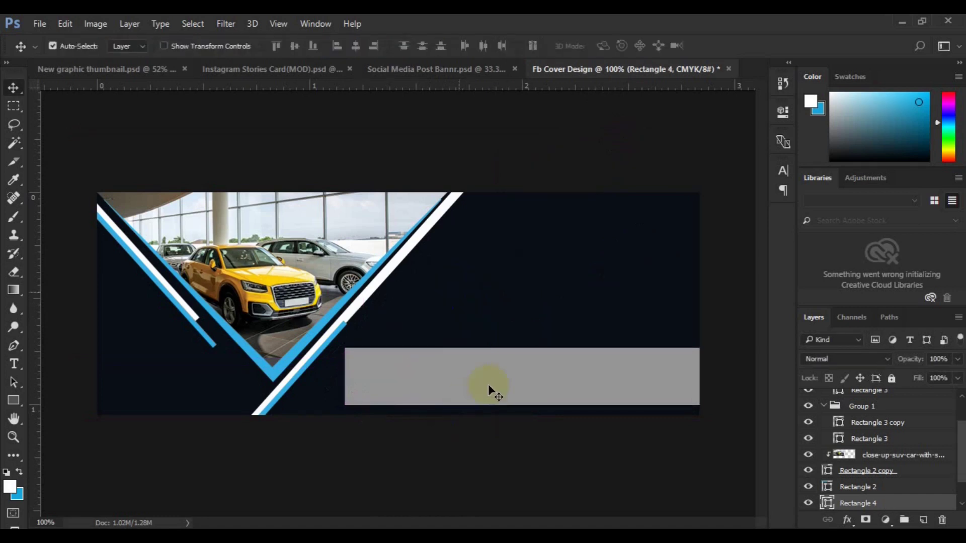
- Skew the grey bar's bottom-left corner about -39° for a slanted left end, then shift it right
left_click(478, 385)
left_click_drag(478, 385, 475, 386)
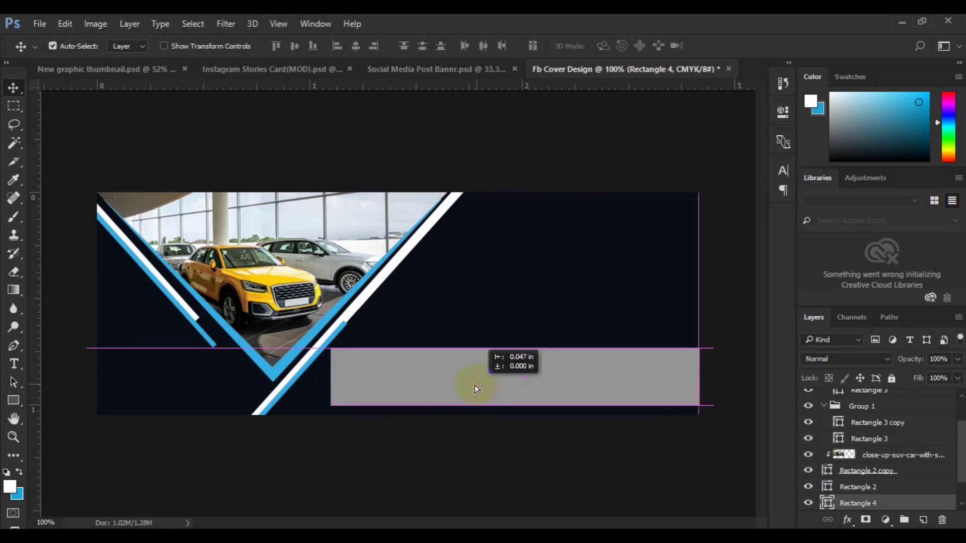
left_click_drag(475, 385, 474, 382)
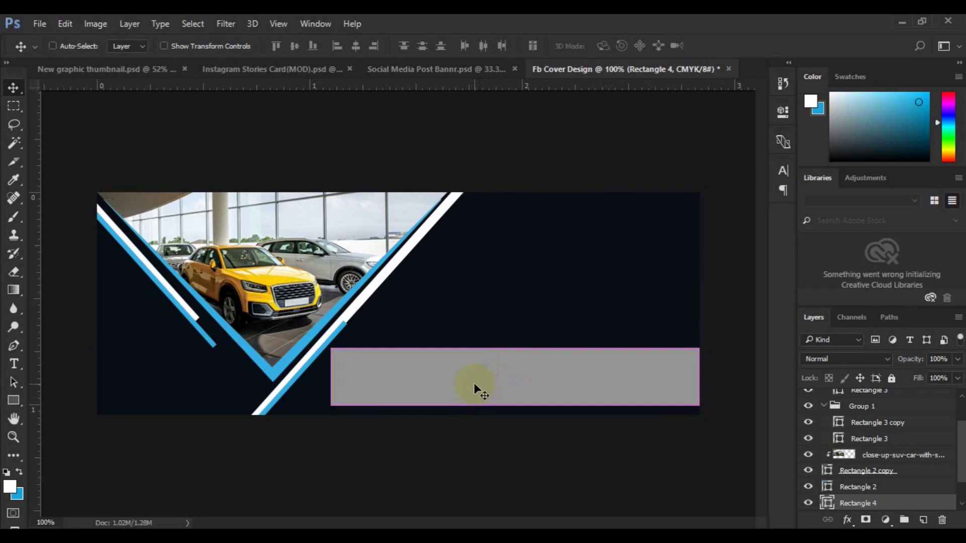
key("ctrl+t")
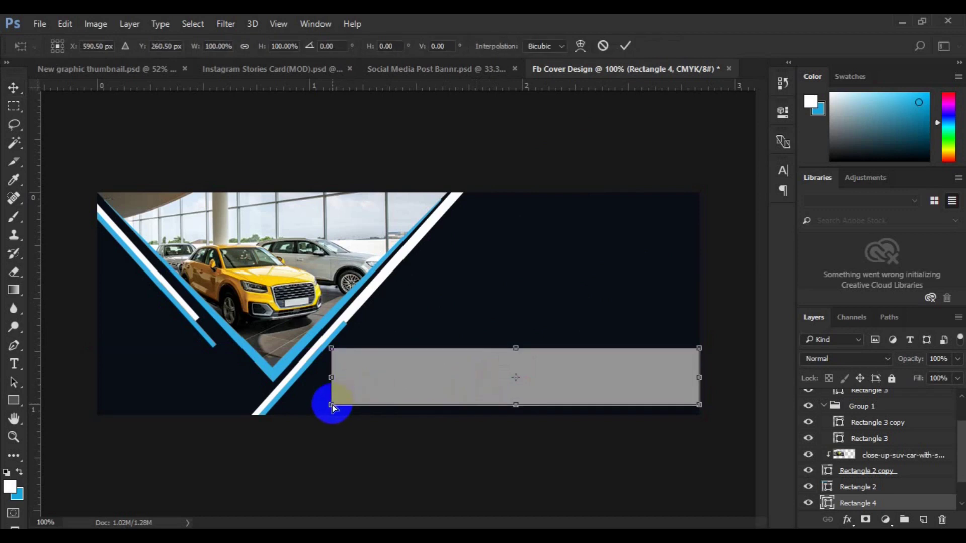
left_click_drag(333, 406, 296, 402)
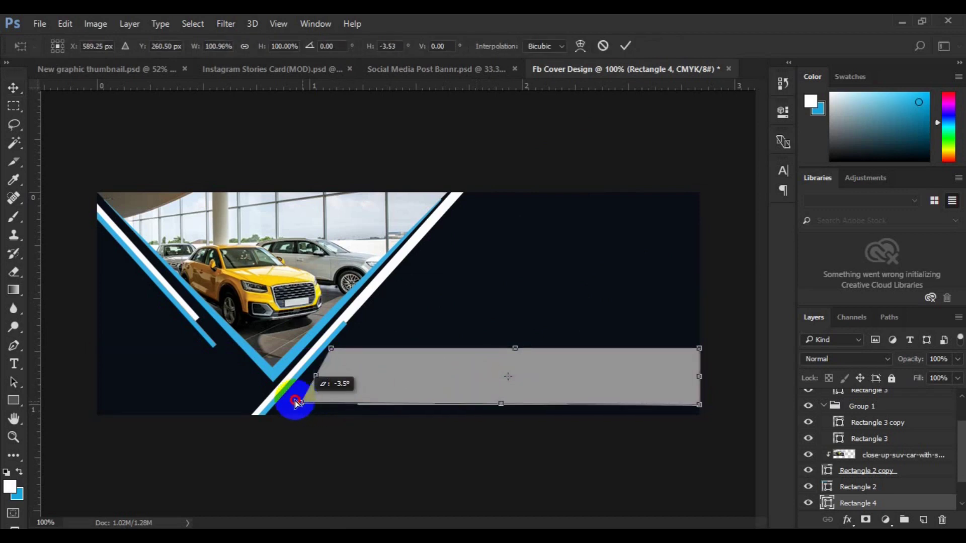
left_click_drag(295, 403, 289, 402)
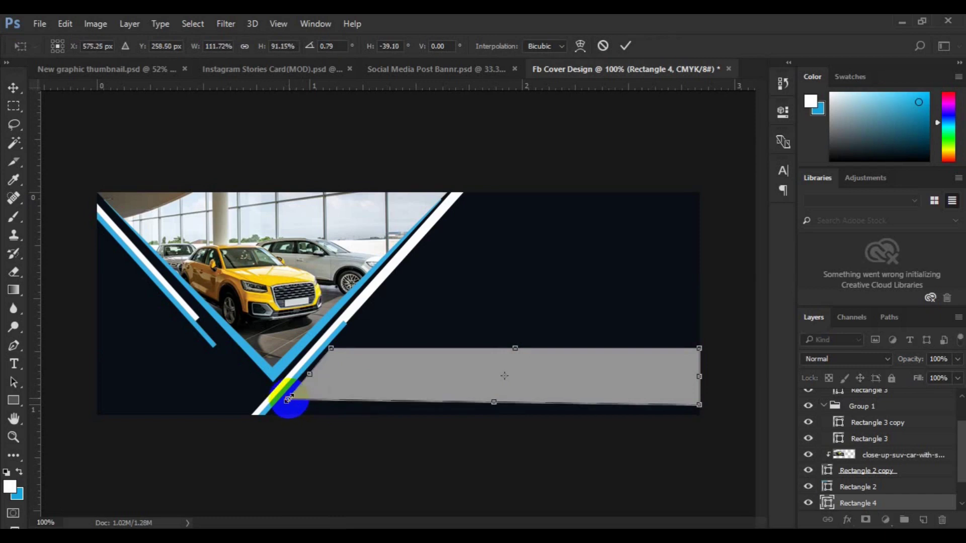
key("Return")
left_click_drag(445, 381, 462, 382)
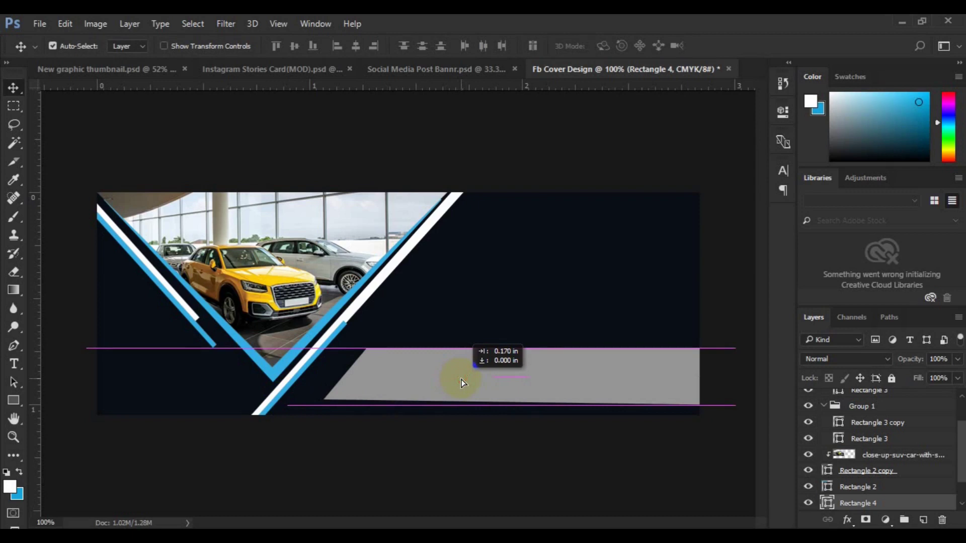
left_click_drag(461, 380, 461, 380)
- Fill the slanted Rectangle 4 bar with yellow d9b72e
double_click(827, 505)
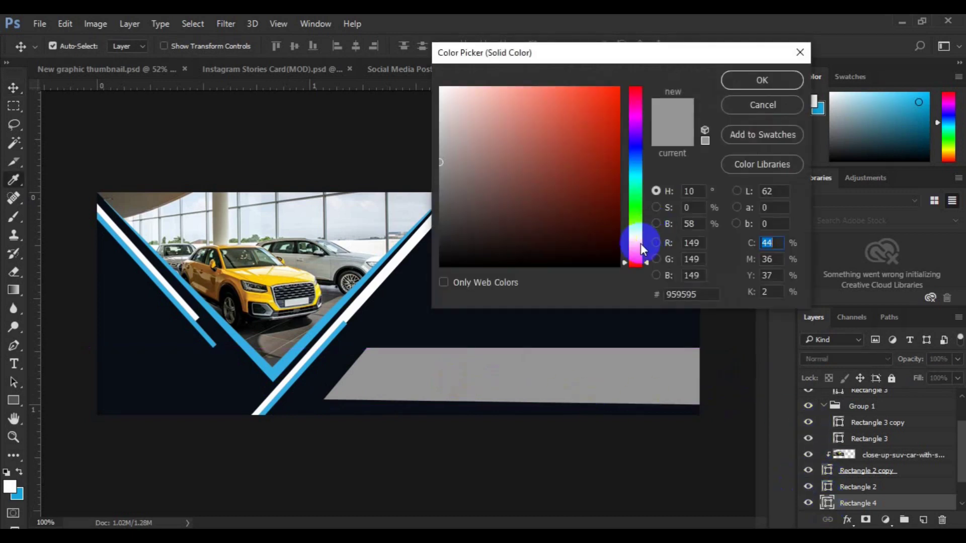
left_click(641, 244)
left_click(582, 114)
left_click(748, 82)
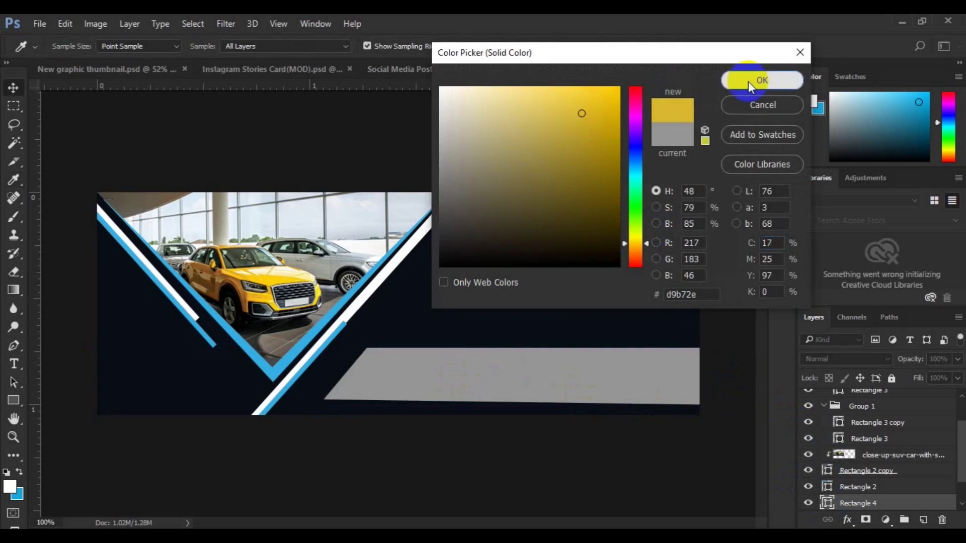
- Nudge the yellow bar slightly right and add a new empty Layer 1
left_click_drag(475, 382, 485, 384)
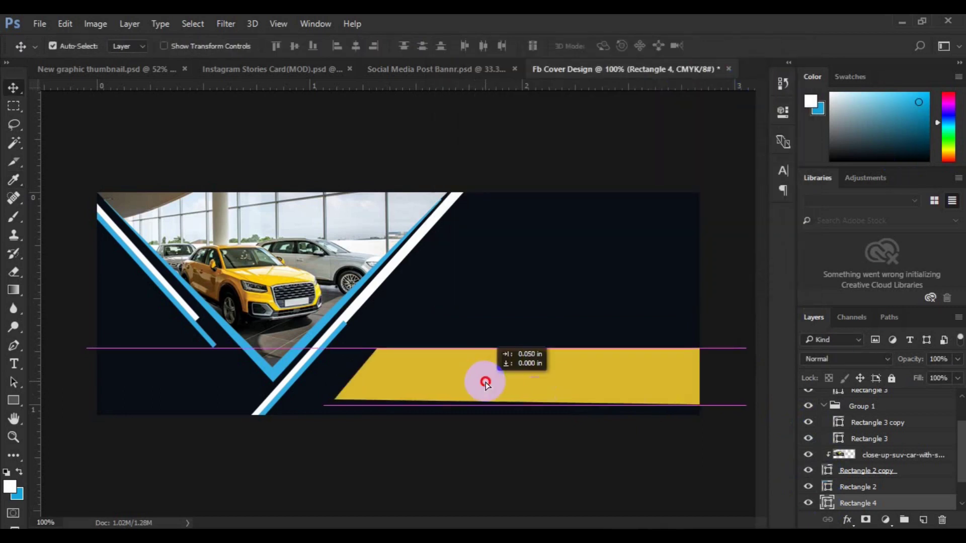
key("ctrl+0")
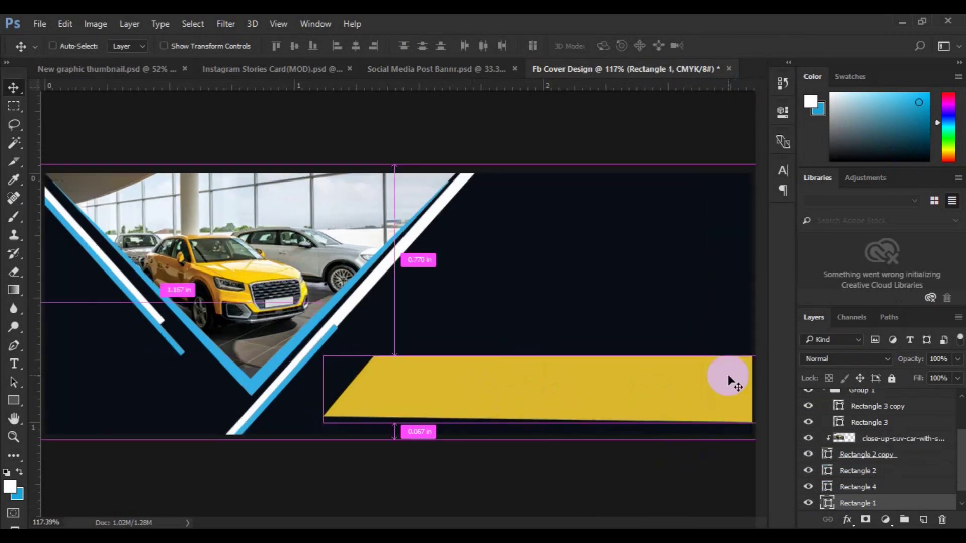
key("ctrl+1")
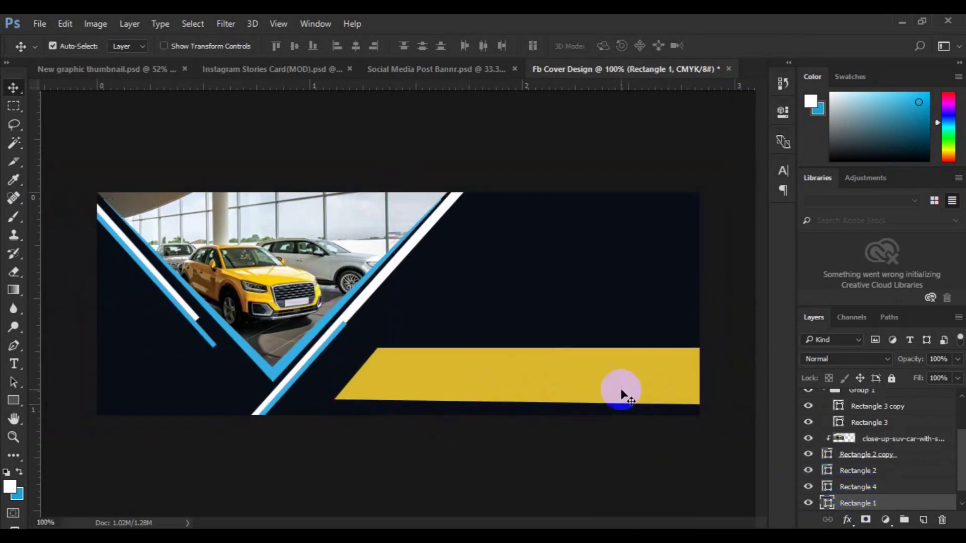
left_click(924, 521)
left_click(14, 345)
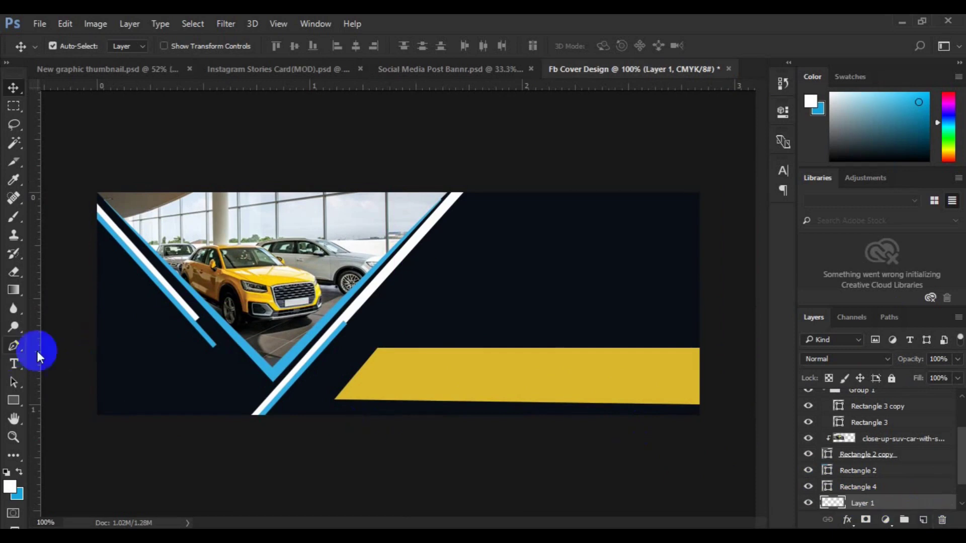
- Draw a thin wedge-shaped stripe along the yellow bar's bottom edge
left_click(699, 400)
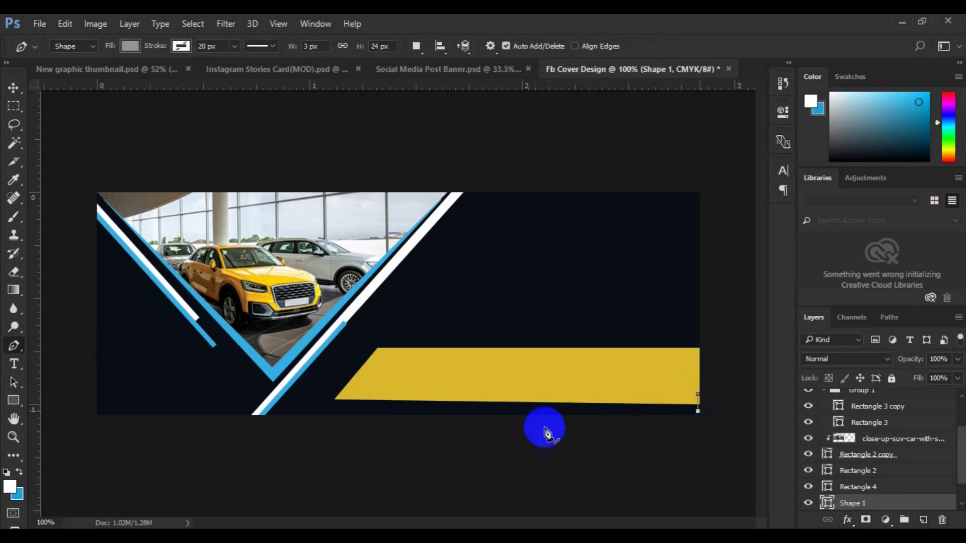
left_click(332, 407)
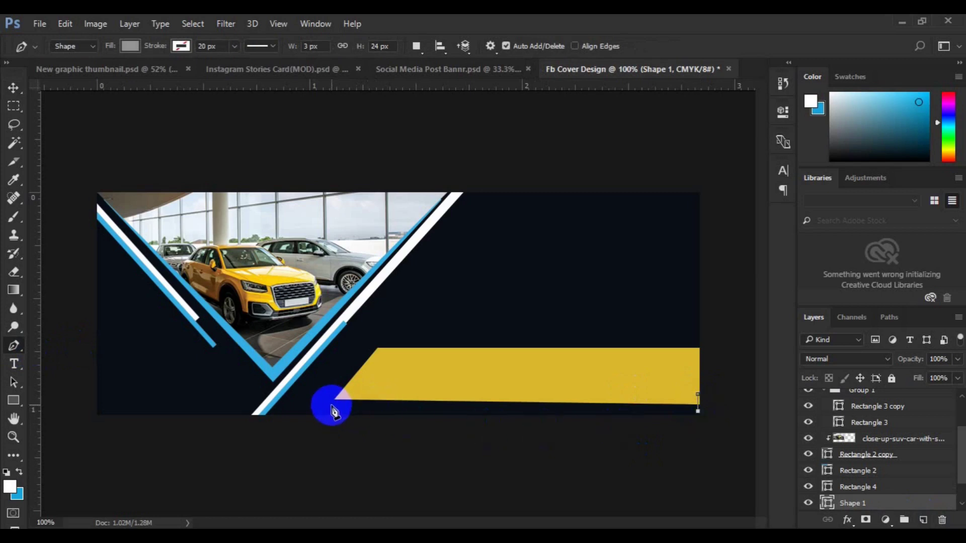
left_click(331, 411)
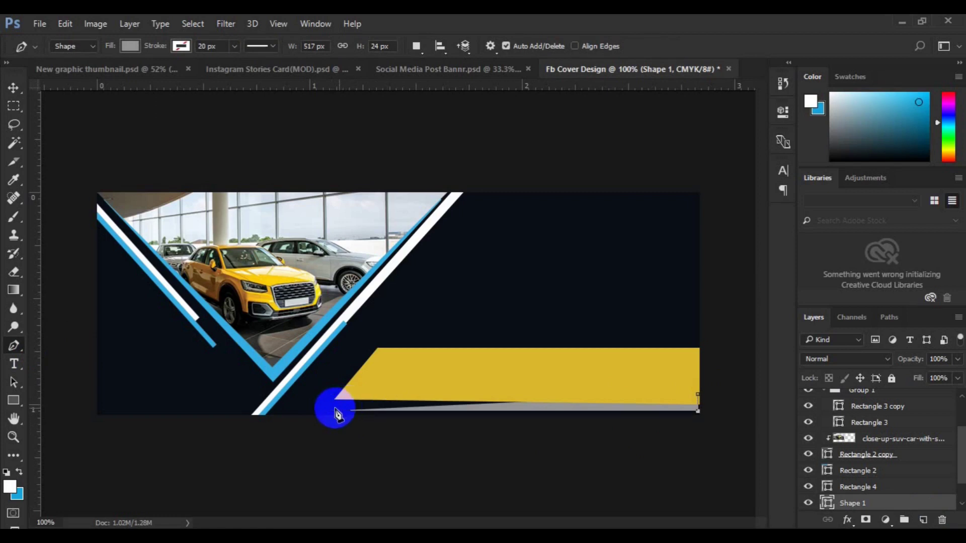
left_click(331, 409)
left_click(332, 412)
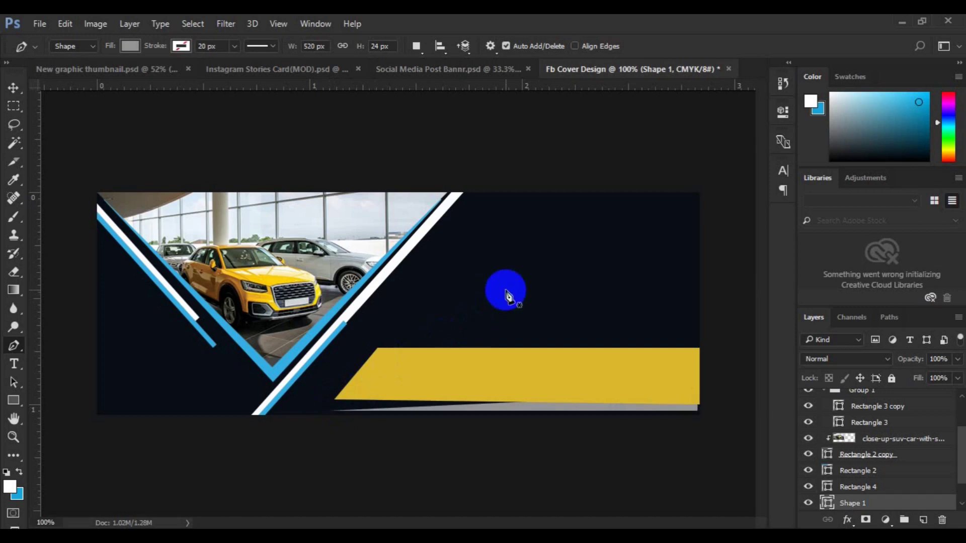
key("v")
- Fill Shape 1 with light blue 33afe4 sampled from the existing stripes
left_click(827, 503)
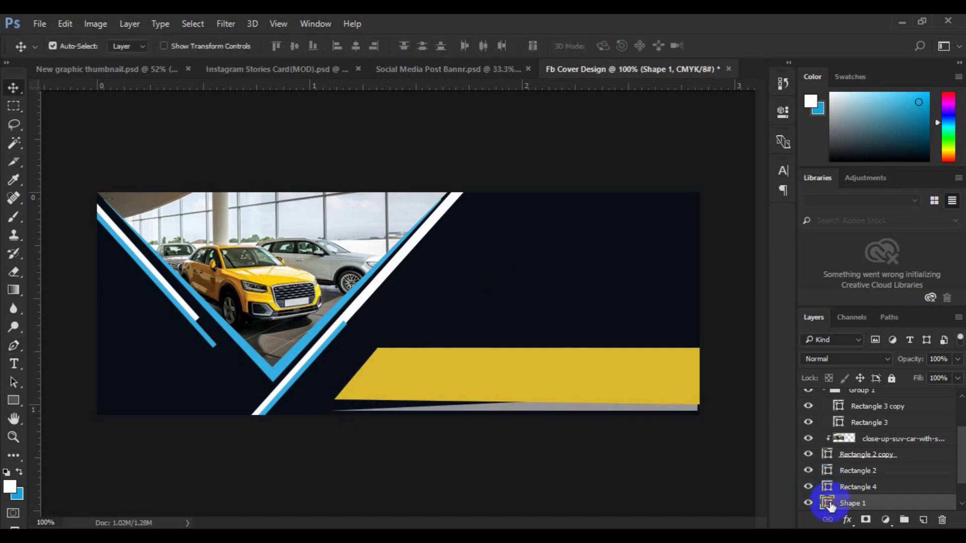
double_click(827, 503)
left_click(279, 372)
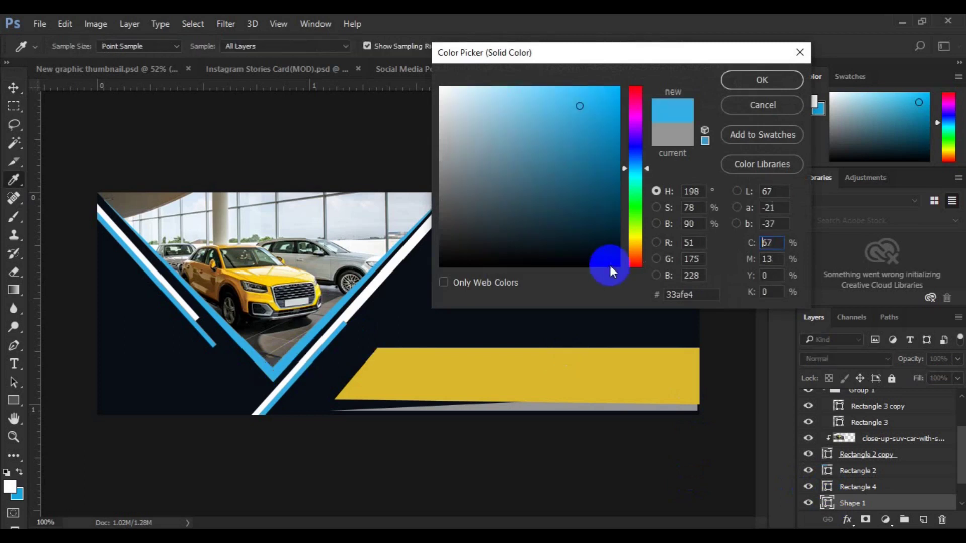
left_click(762, 81)
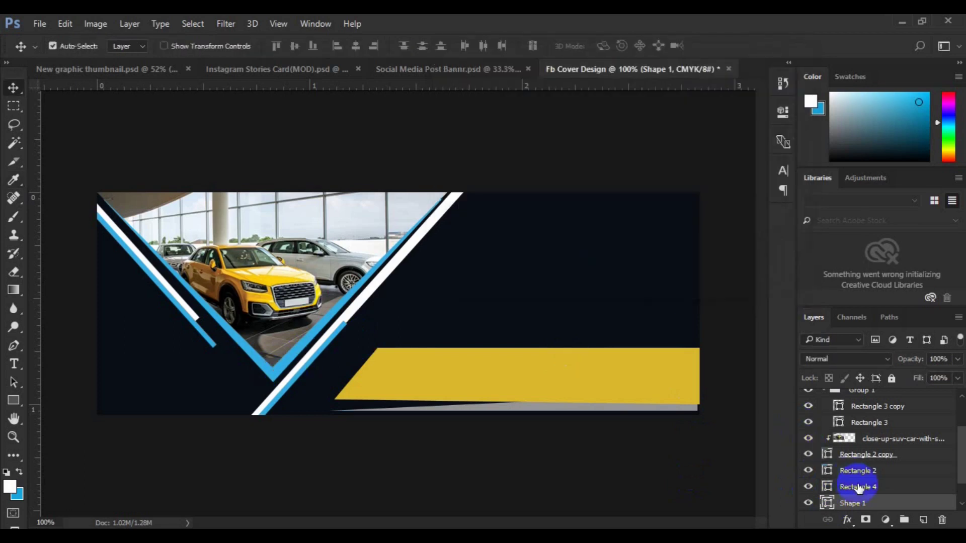
left_click(826, 503, "ctrl")
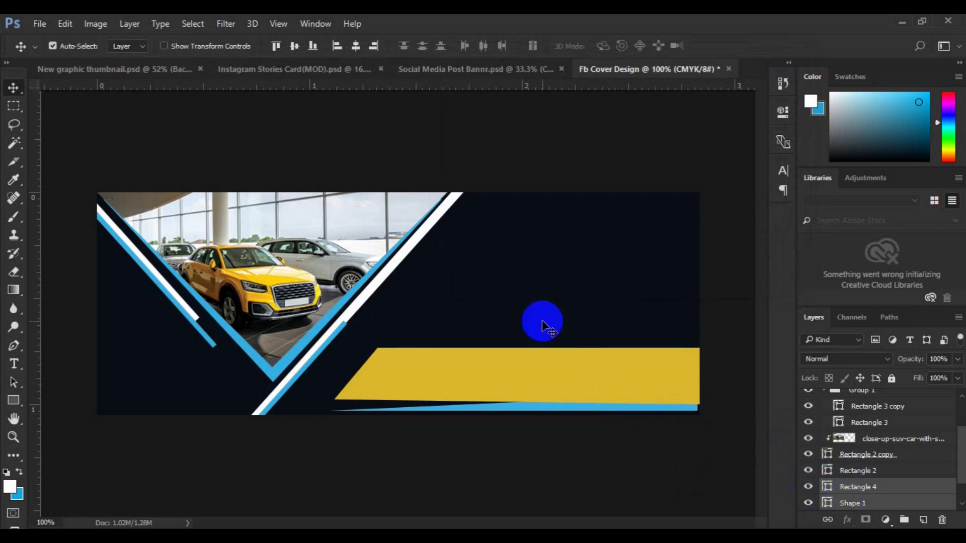
- Align the blue stripe's right edge with the bar and duplicate the stripe
left_click(372, 46)
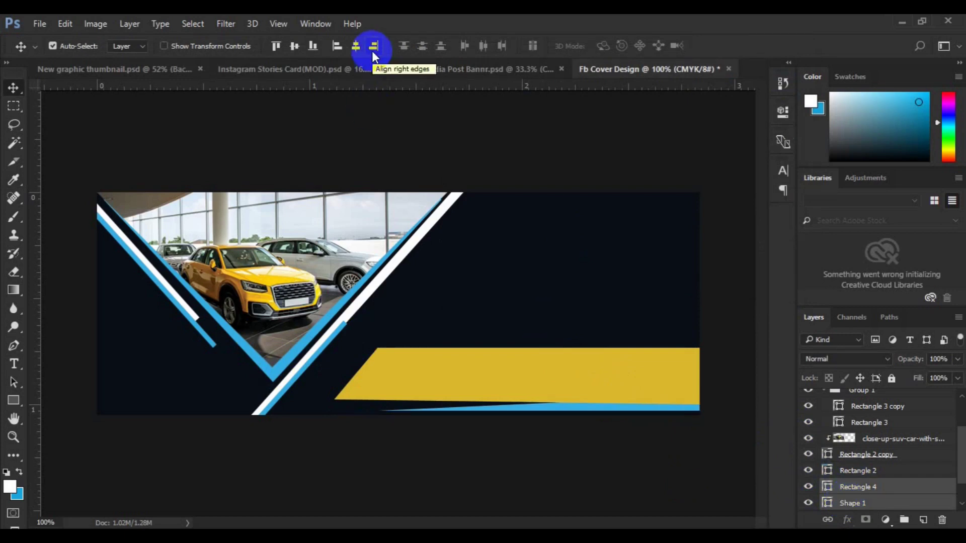
key("ctrl")
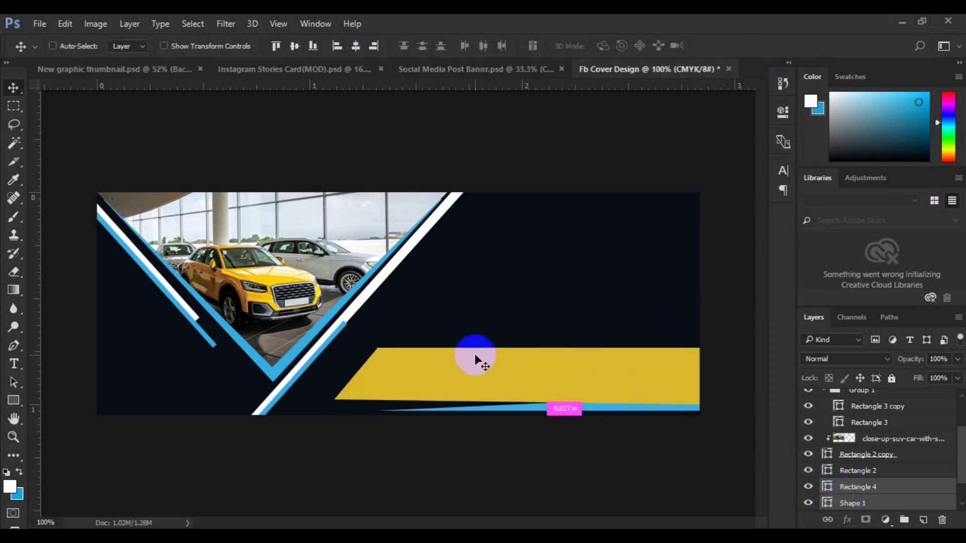
left_click(694, 406, "ctrl")
key("ctrl+j")
- Flip the stripe copy horizontally and place it along the yellow bar's top edge
key("ctrl+t")
right_click(687, 406)
left_click(743, 379)
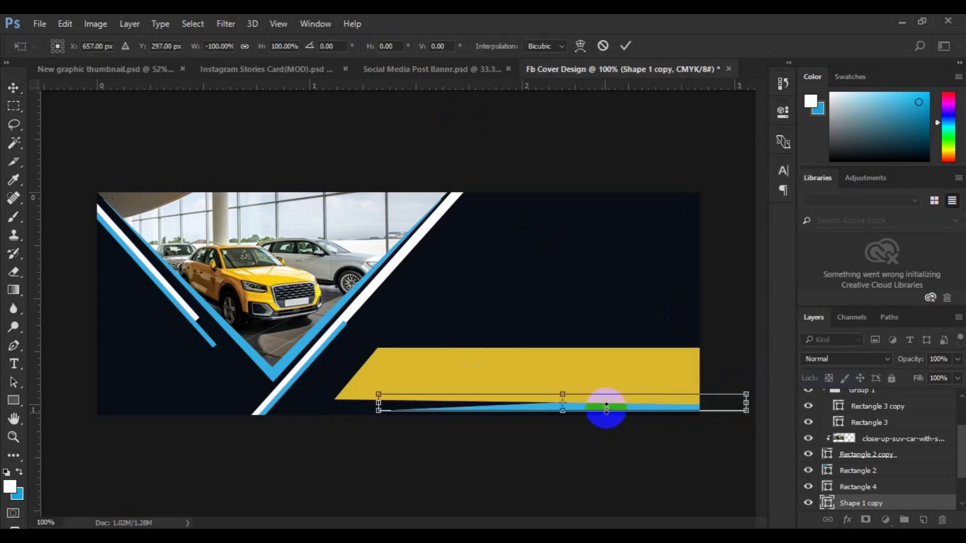
left_click_drag(608, 410, 604, 369)
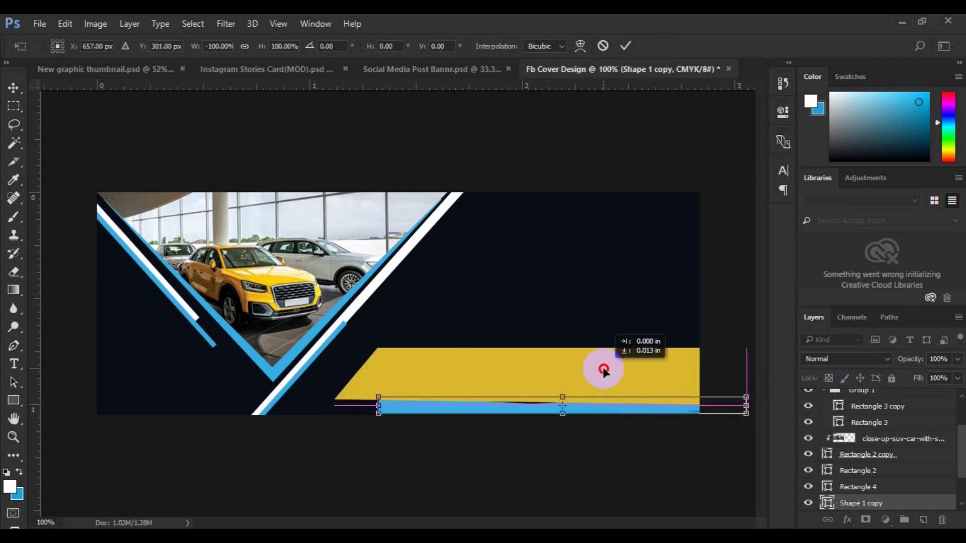
key("Return")
left_click(655, 384)
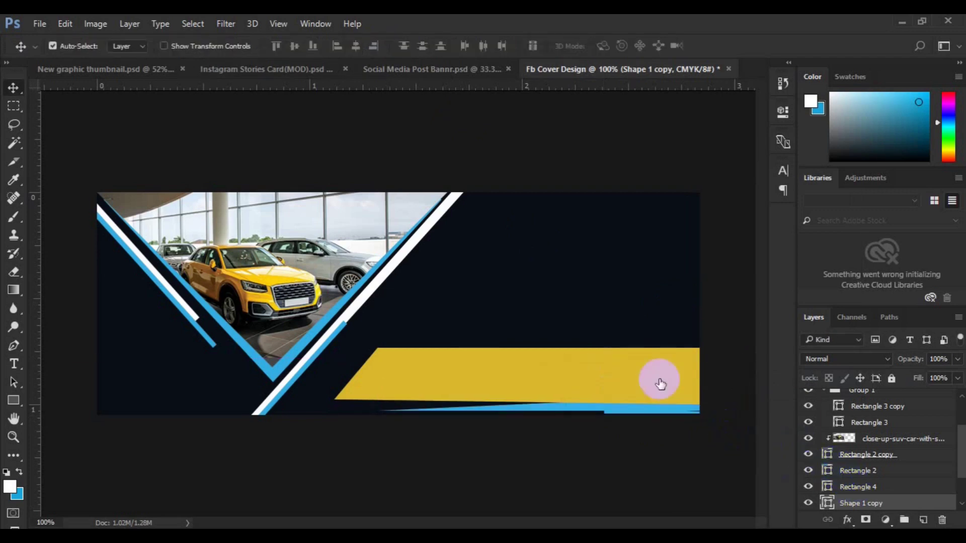
left_click(863, 506, "ctrl")
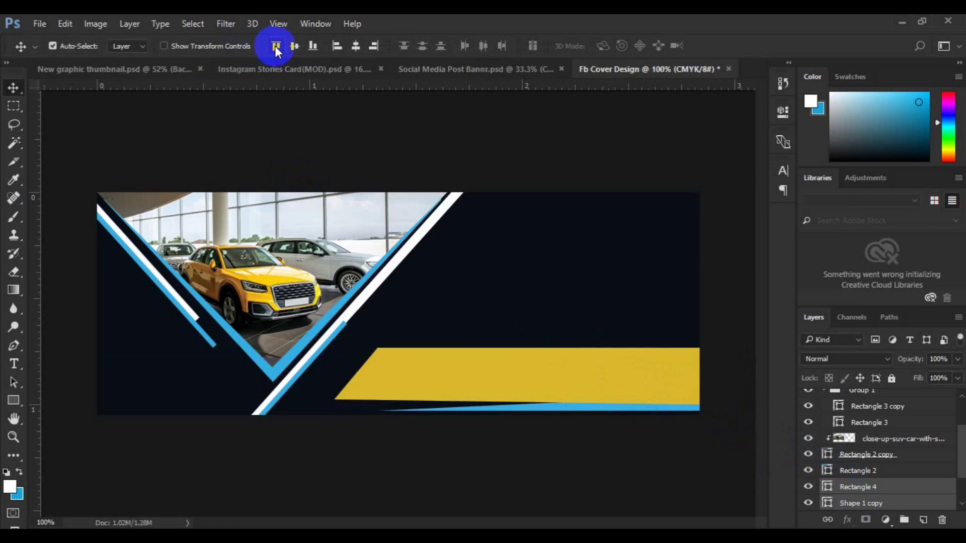
left_click(862, 503, "ctrl")
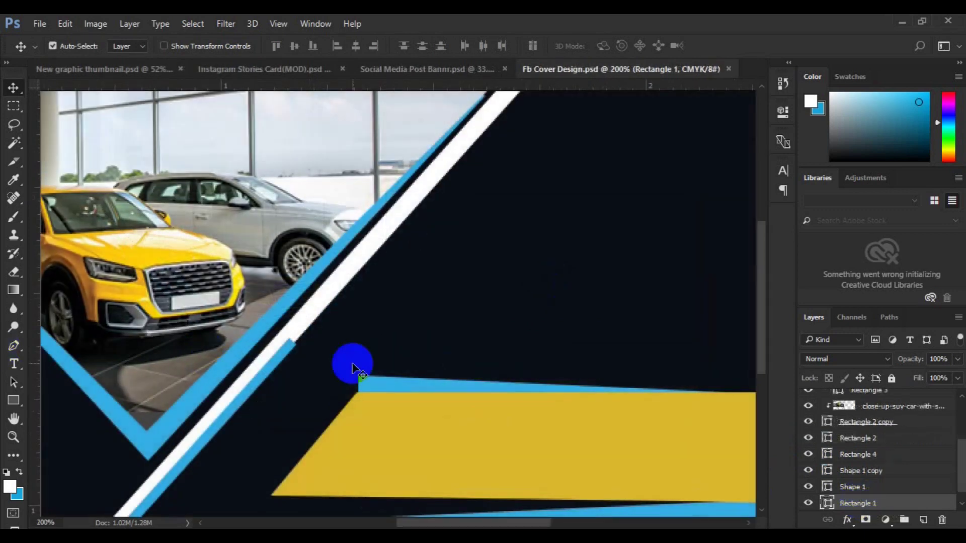
- Start the headline text in the dark area right of the photo, typing 'Sale' and a line break
key("h")
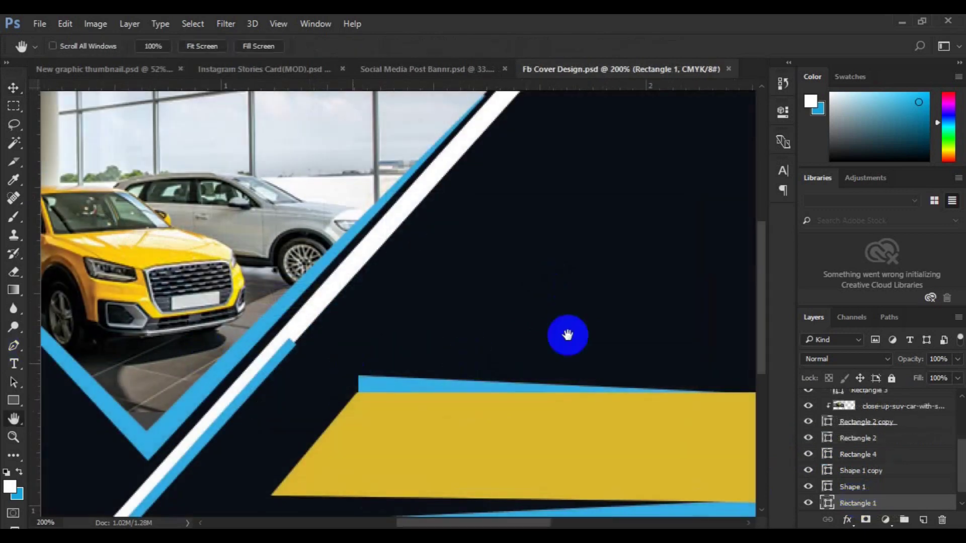
mouse_move(503, 356)
left_mouse_down()
mouse_move(390, 361)
mouse_move(401, 339)
left_mouse_up()
key("v")
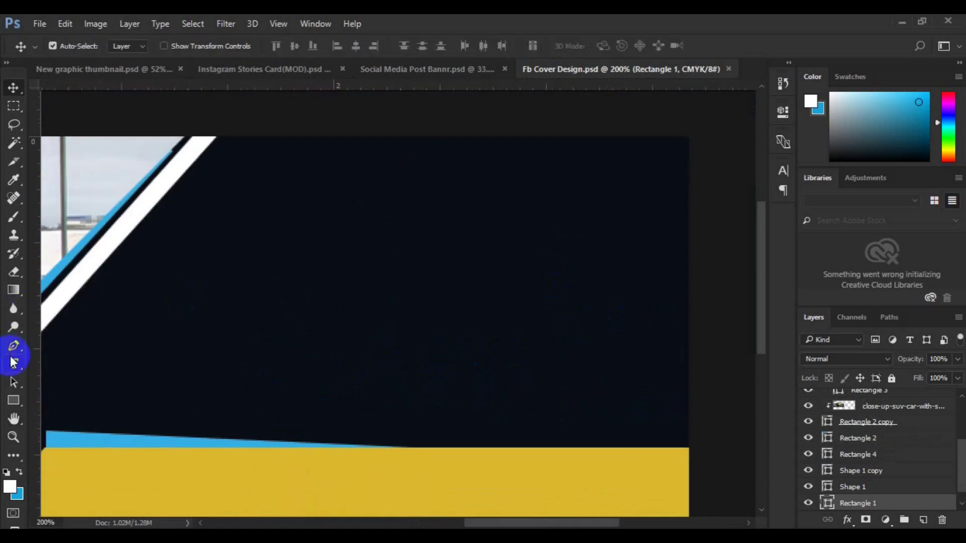
key("t")
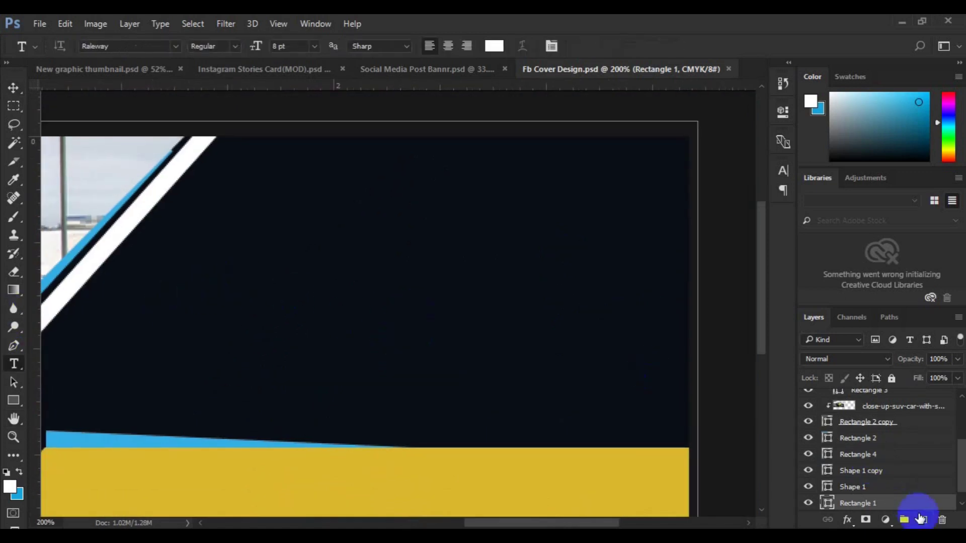
key("ctrl+shift+alt+n")
left_click(278, 270)
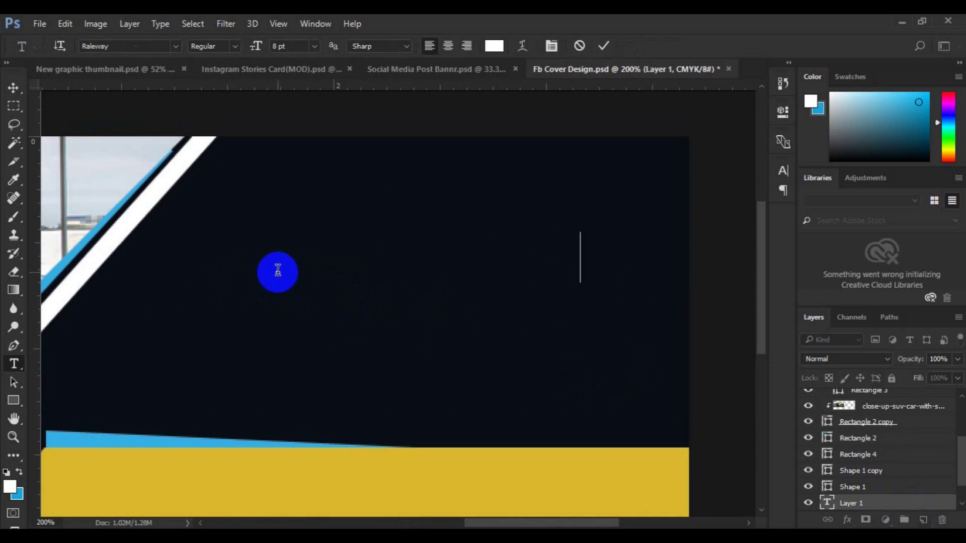
type("Sale")
key("Return")
- Make the word BUSINESS bold and yellow, sampled from the bar
left_click(281, 312)
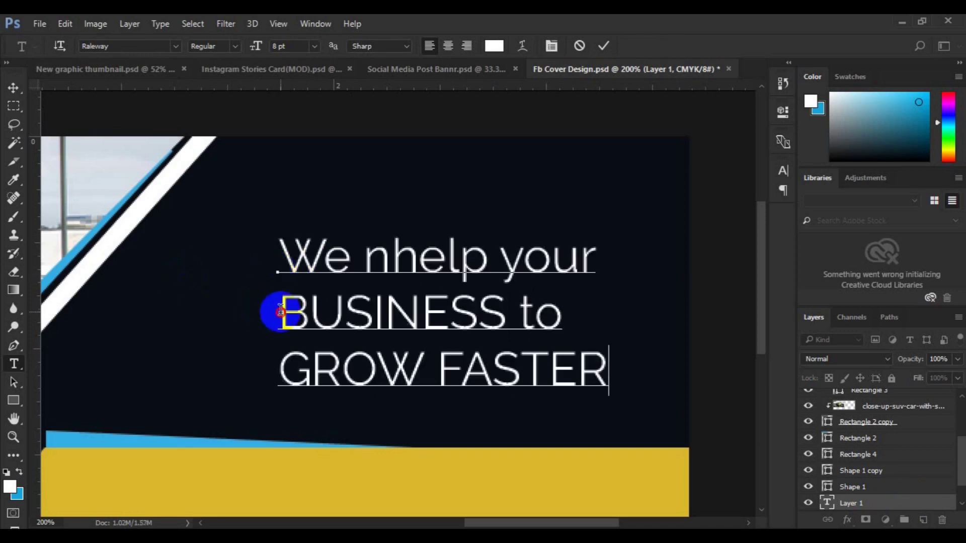
left_click_drag(281, 312, 506, 311)
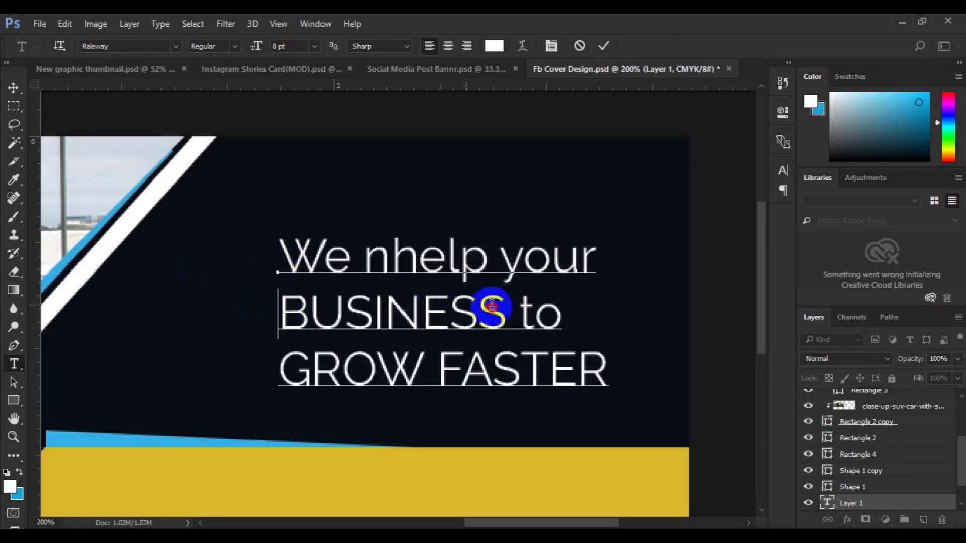
left_click(236, 50)
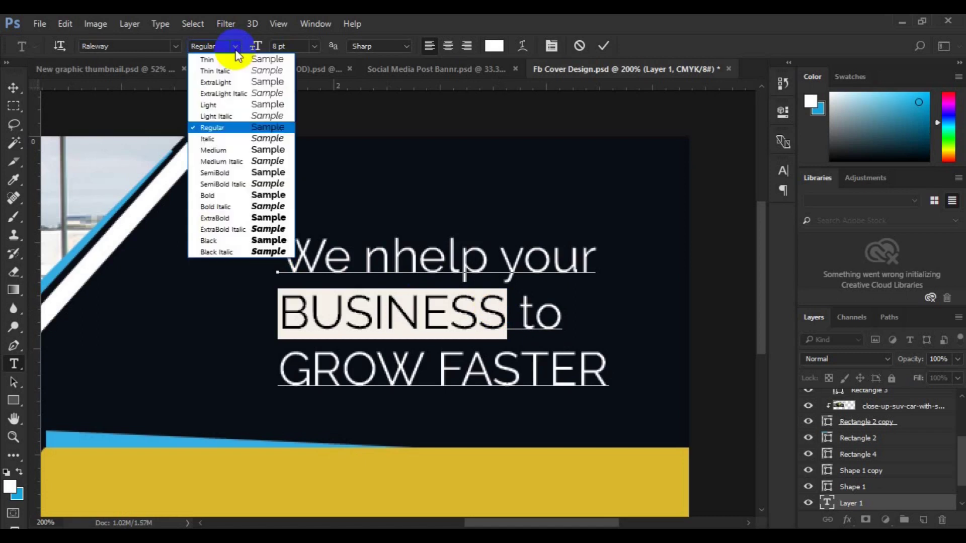
left_click(248, 203)
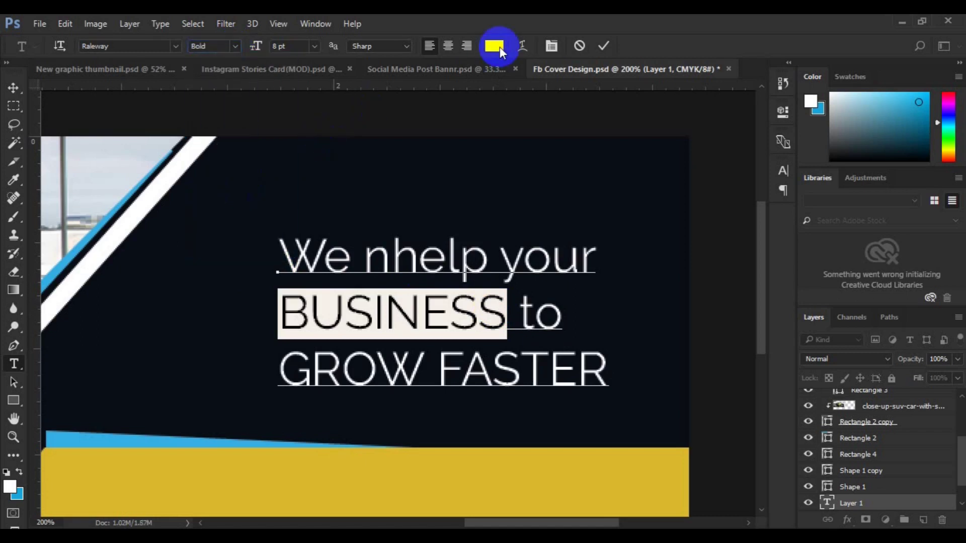
left_click(495, 47)
left_click(244, 470)
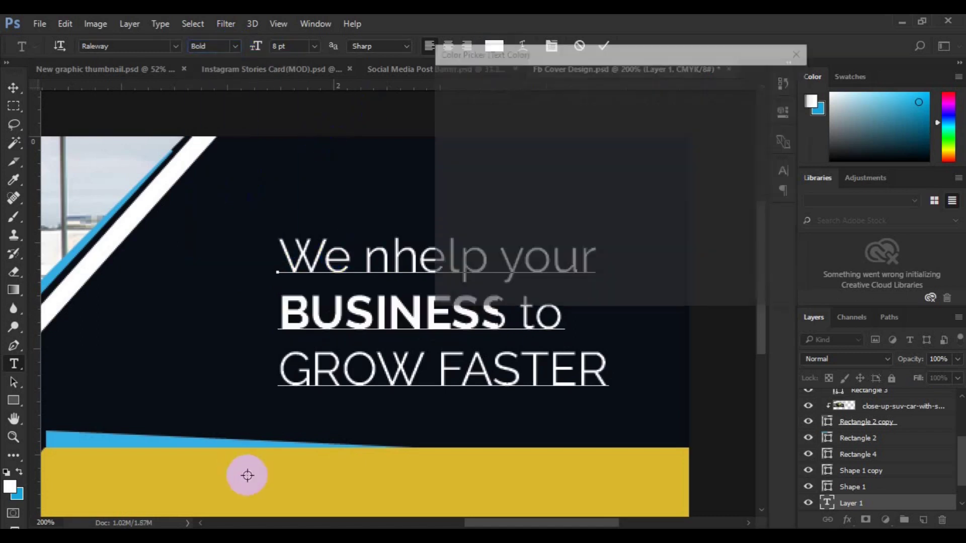
left_click(760, 86)
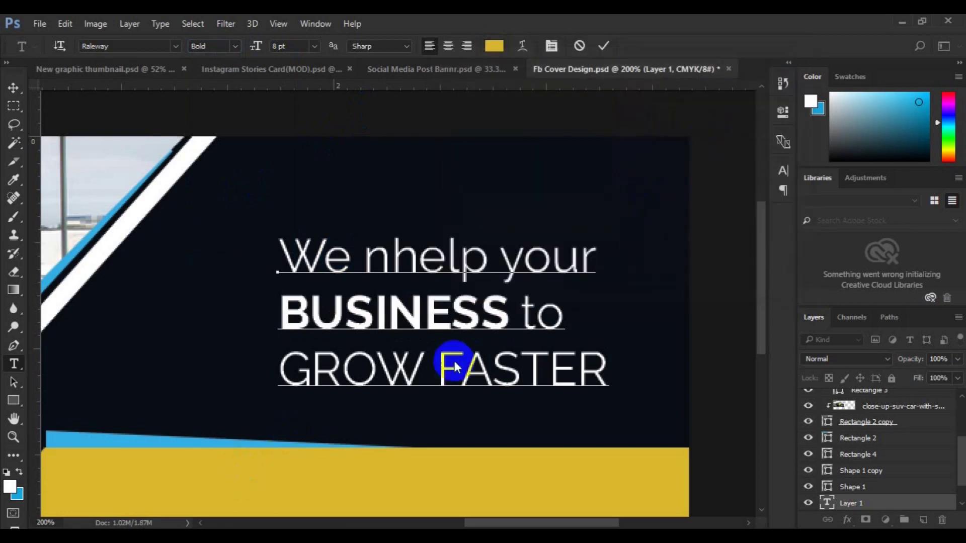
- Make the word FASTER extra bold and blue, then commit the headline
left_click(440, 367)
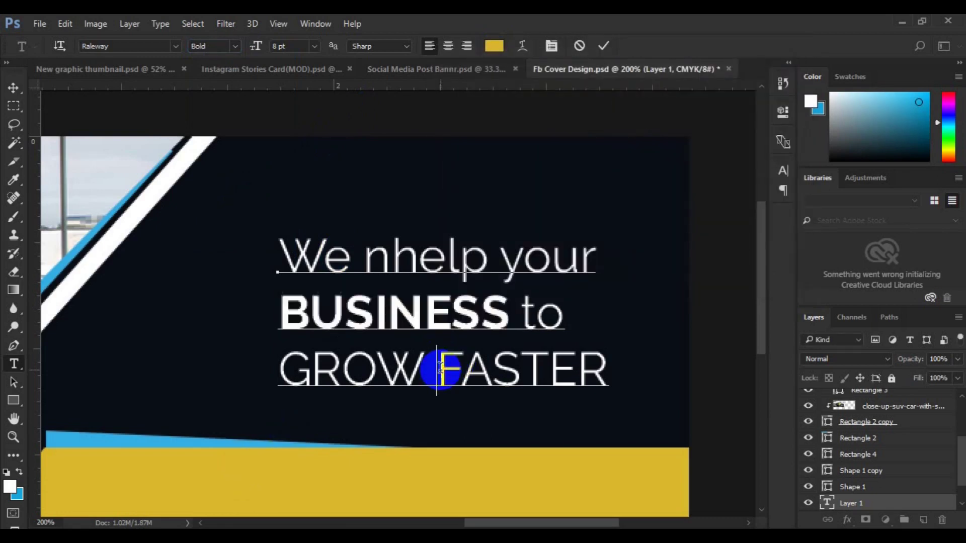
double_click(440, 367)
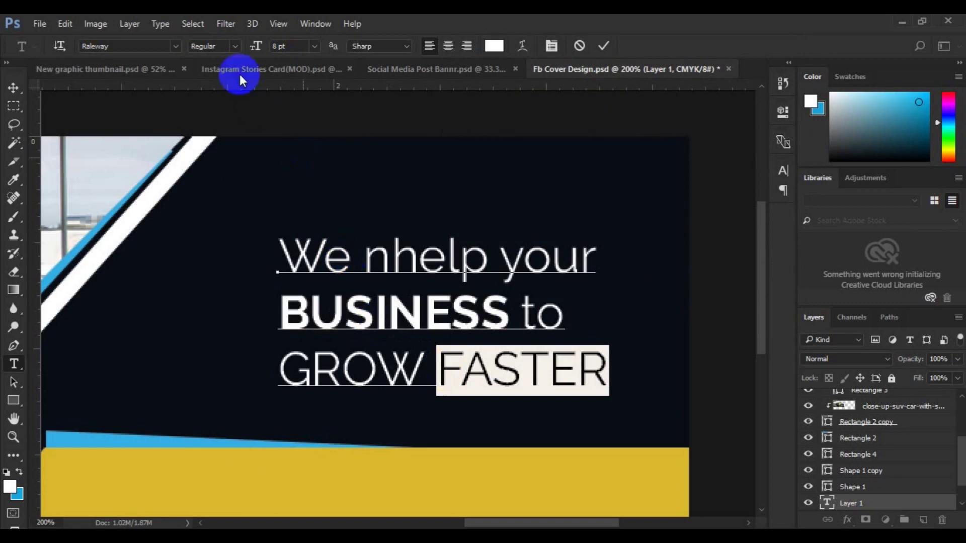
left_click(229, 46)
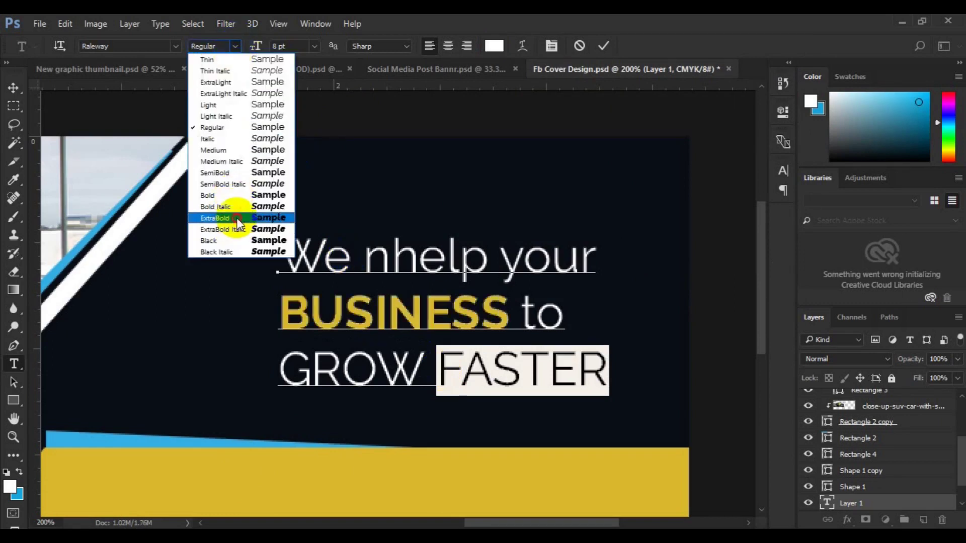
left_click(229, 218)
left_click(495, 47)
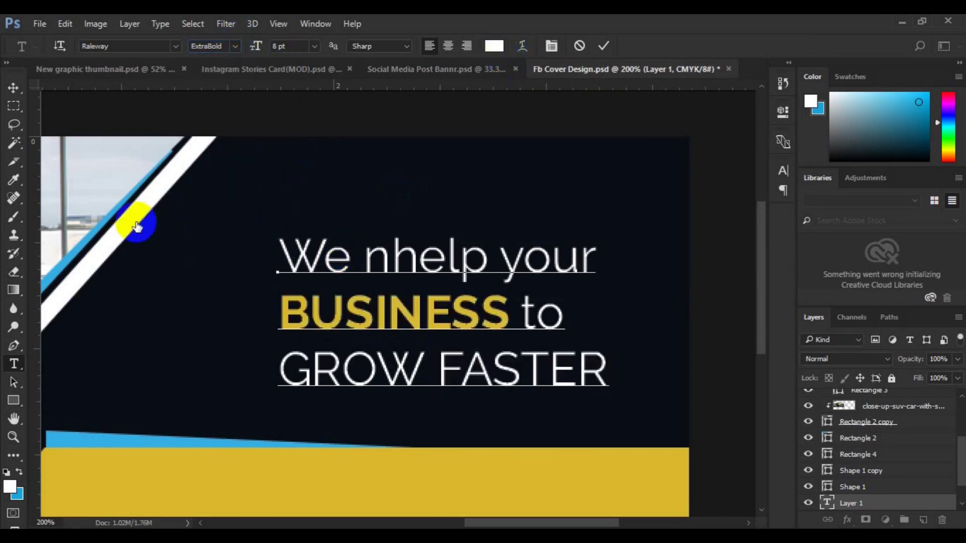
left_click(785, 79)
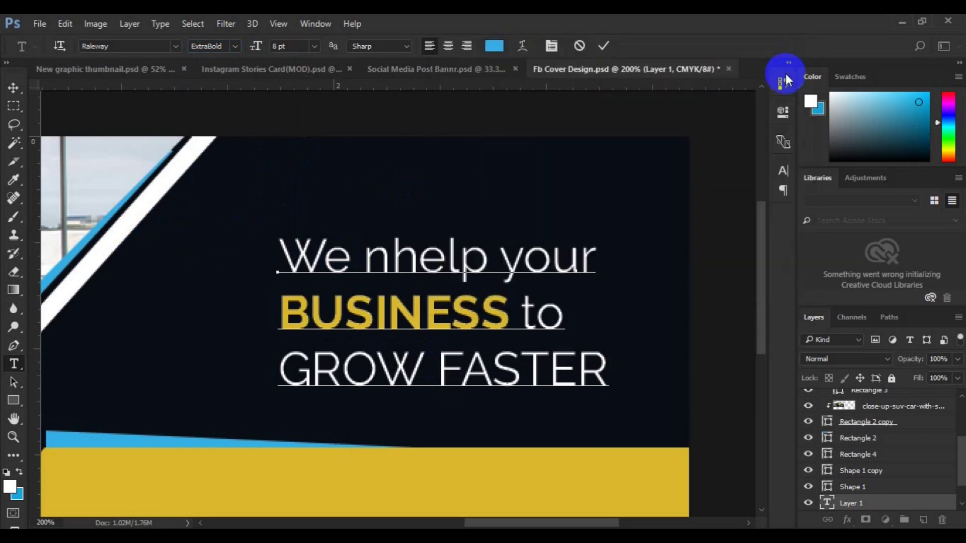
left_click(13, 91)
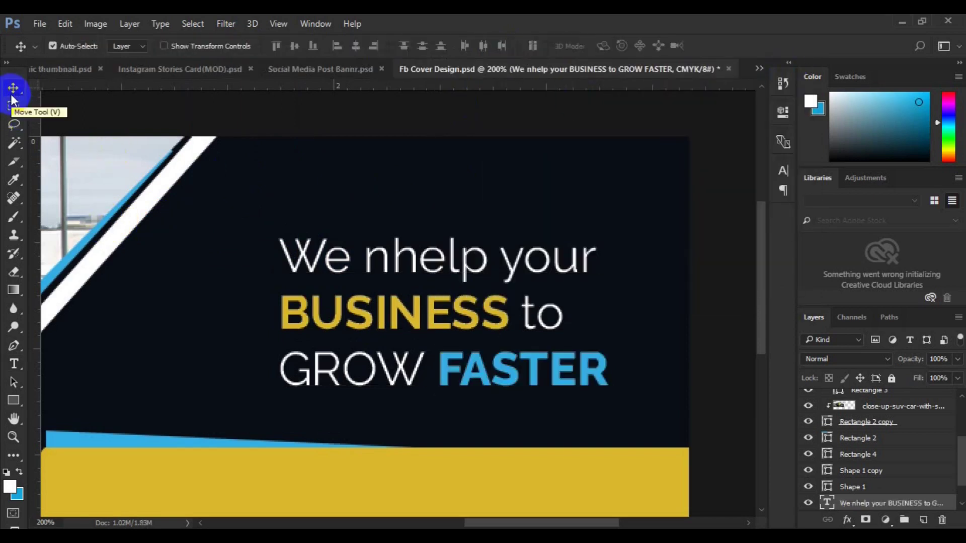
- Move the headline left and up into place beside the car photo
key("ctrl+0")
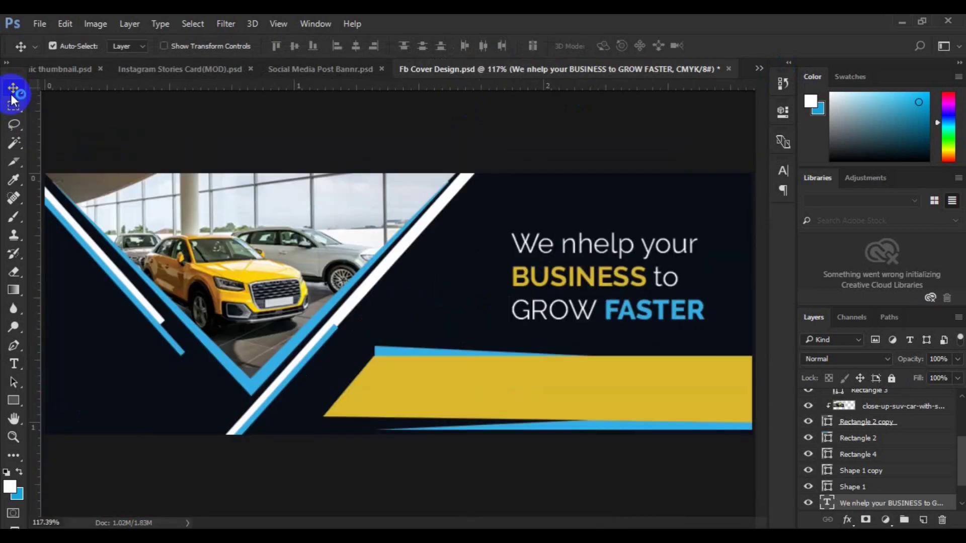
left_click_drag(577, 283, 555, 271)
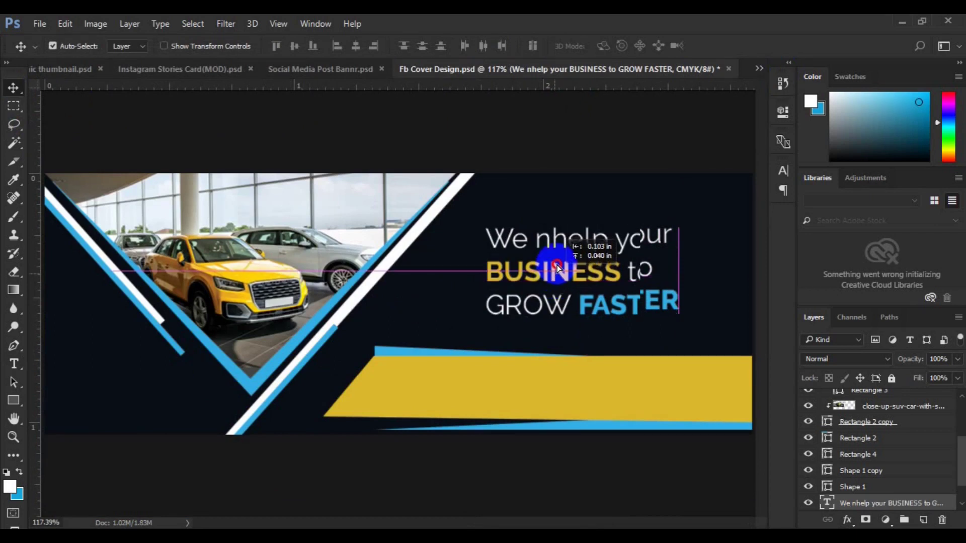
left_click_drag(555, 276, 557, 252)
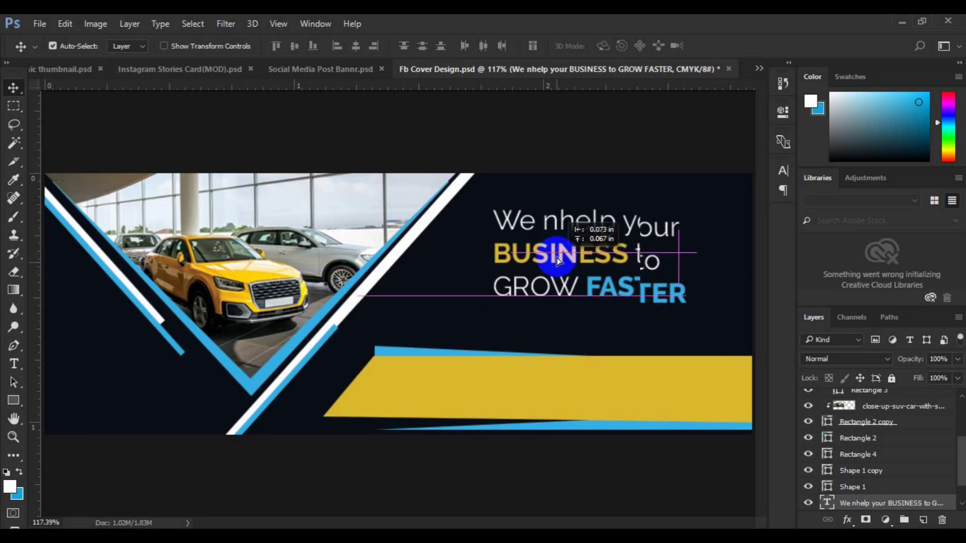
left_click(922, 519)
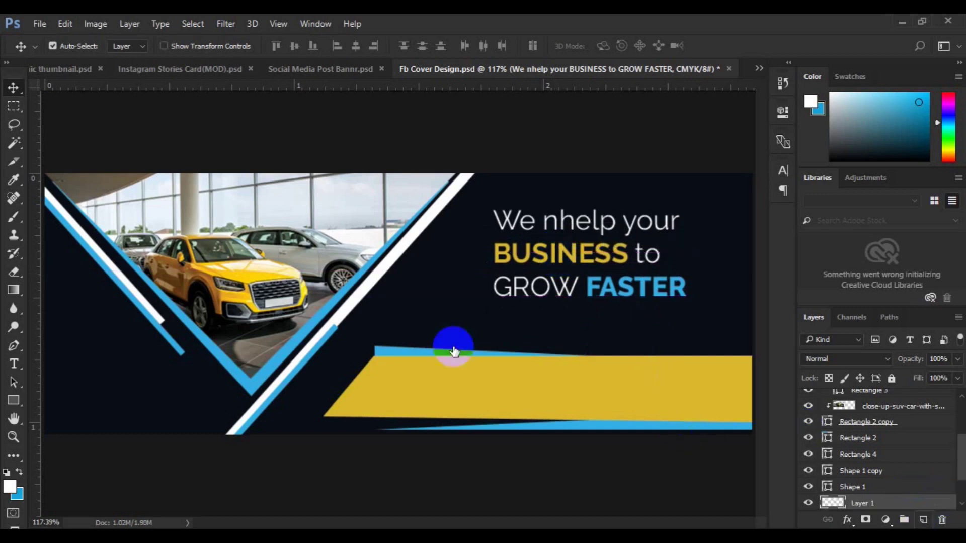
- Draw a text box below the headline set to Regular weight, white, 6 pt
left_click(14, 364)
left_click(496, 314)
left_click_drag(724, 341, 728, 345)
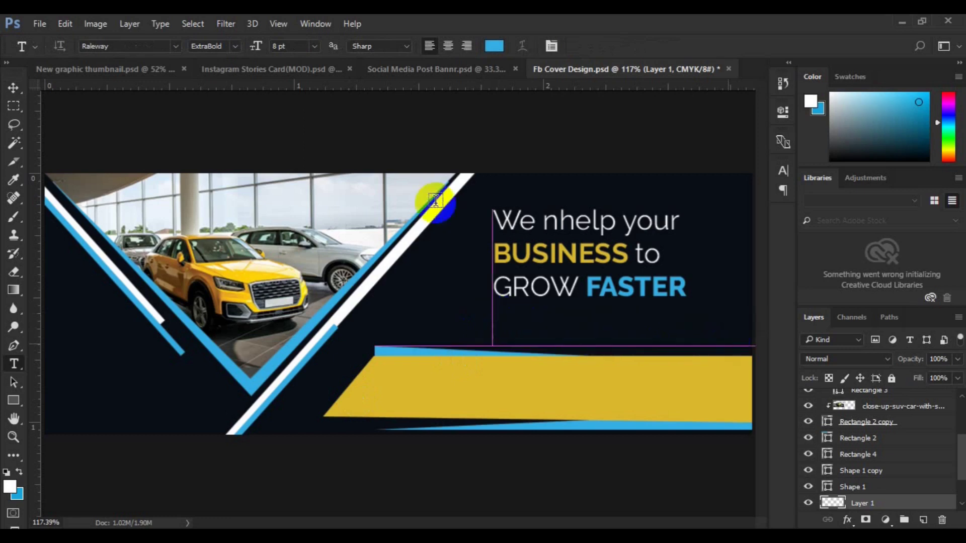
left_click(235, 46)
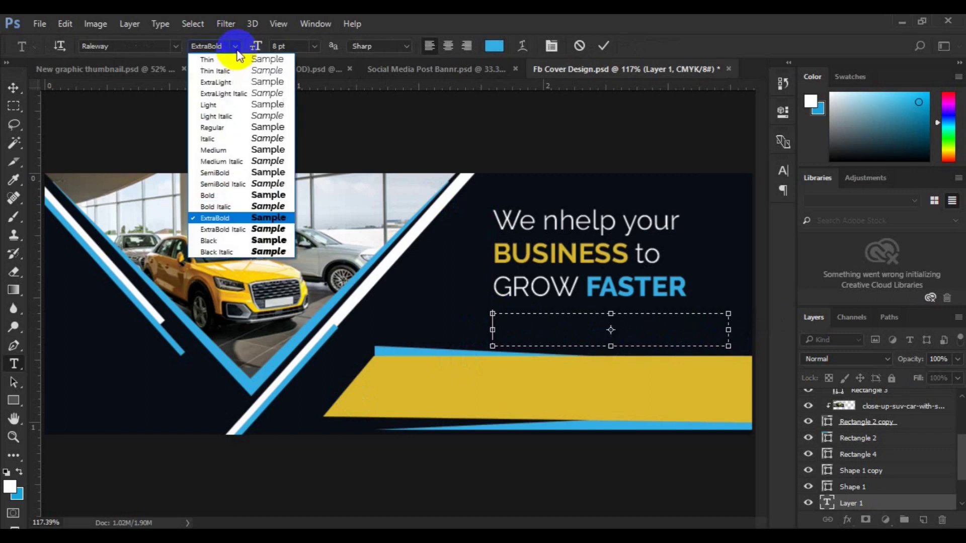
left_click(229, 132)
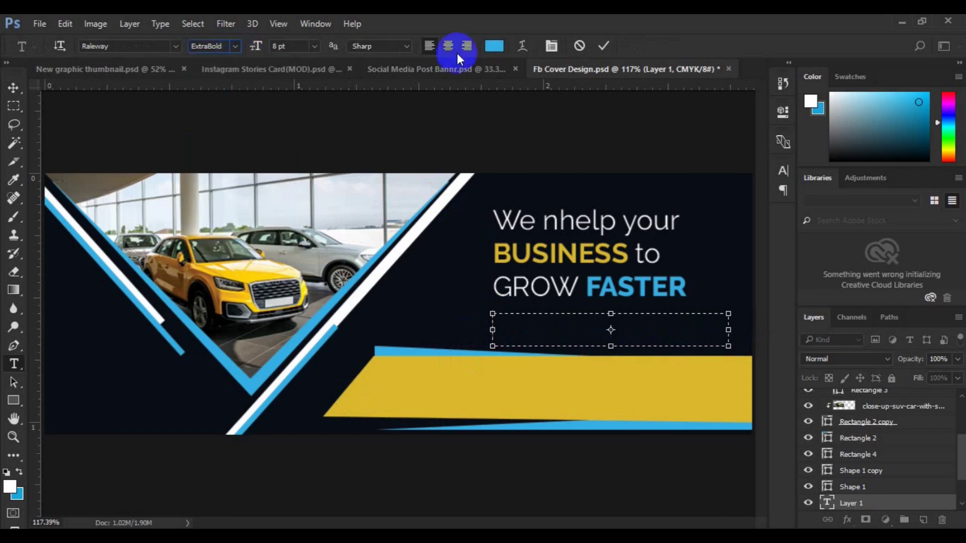
left_click(493, 46)
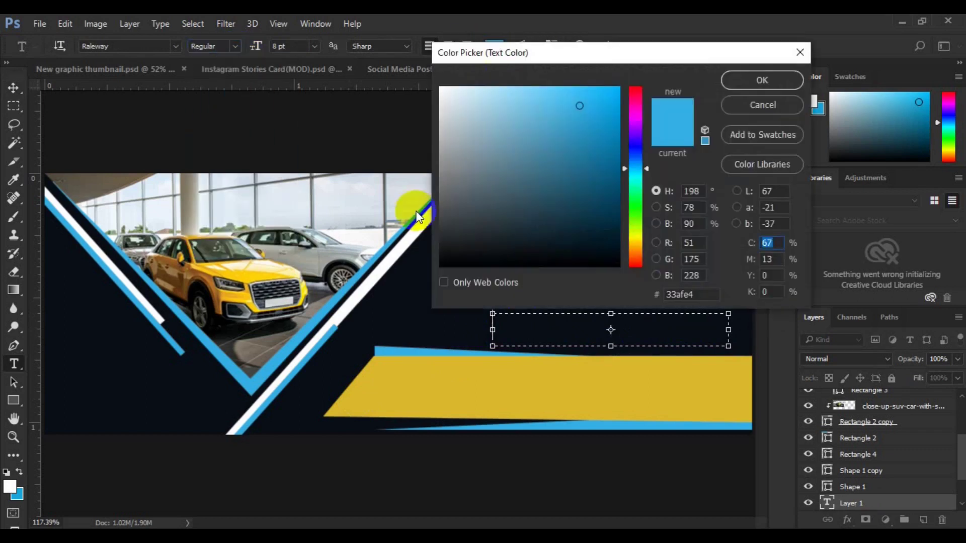
left_click(400, 248)
left_click(771, 82)
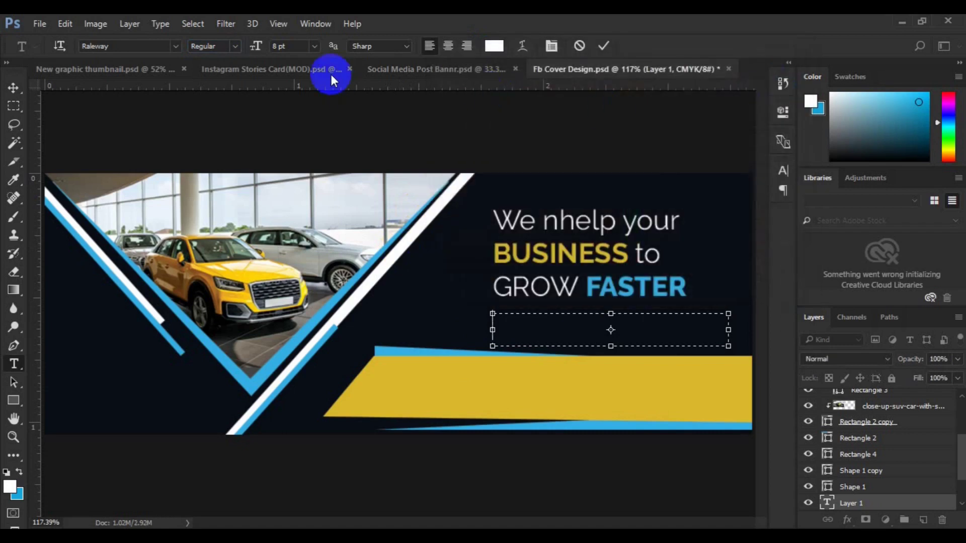
left_click(314, 46)
left_click(302, 69)
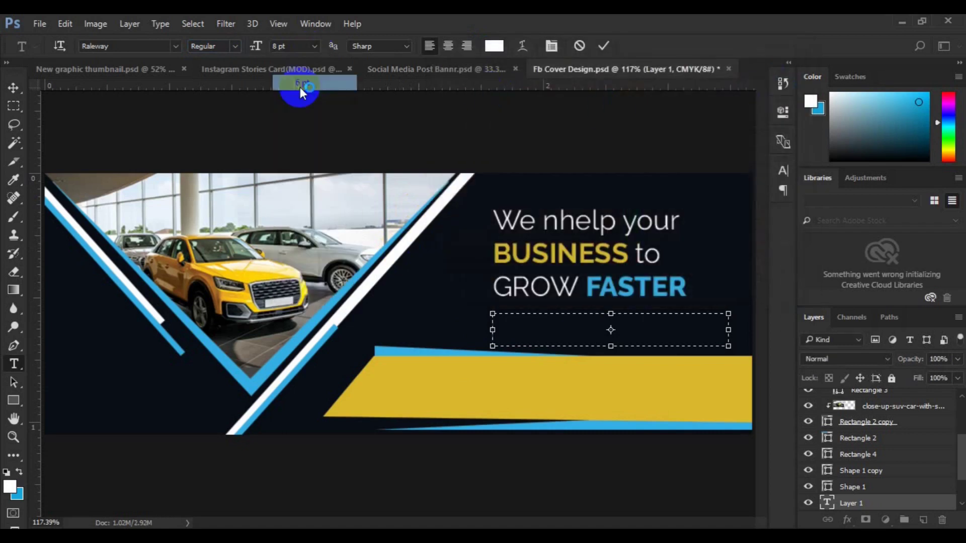
- Fill the box with Lorem ipsum placeholder text and resize it to 3 pt
left_click(512, 327)
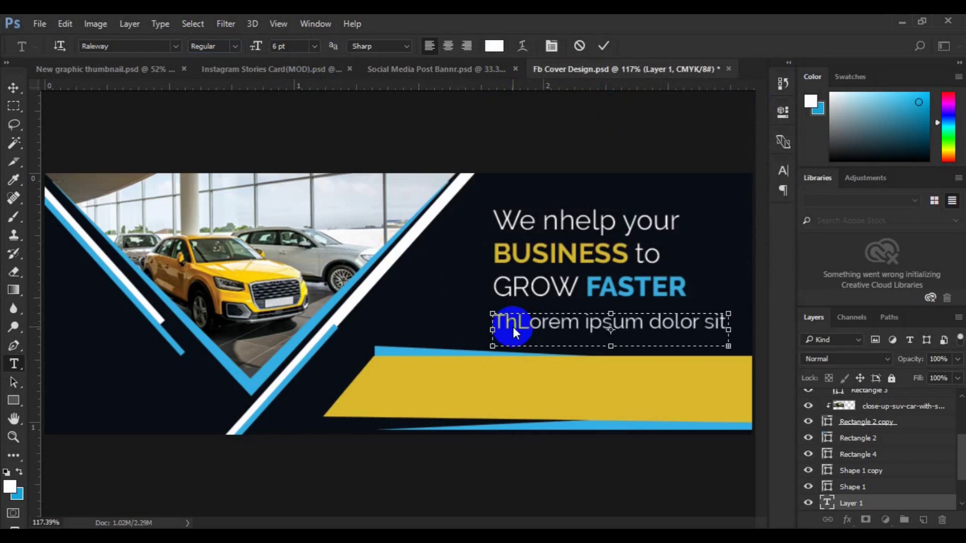
key("ctrl+a")
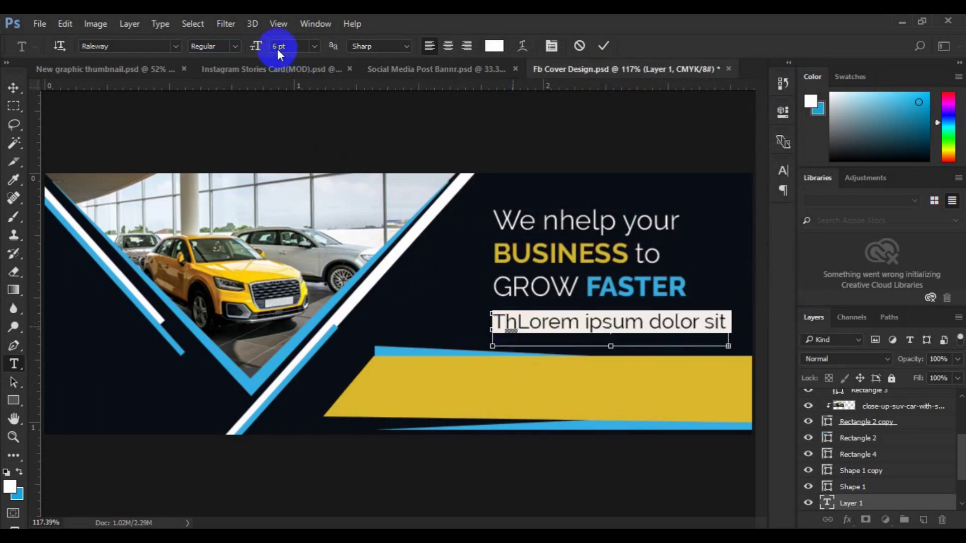
type("3")
key("Return")
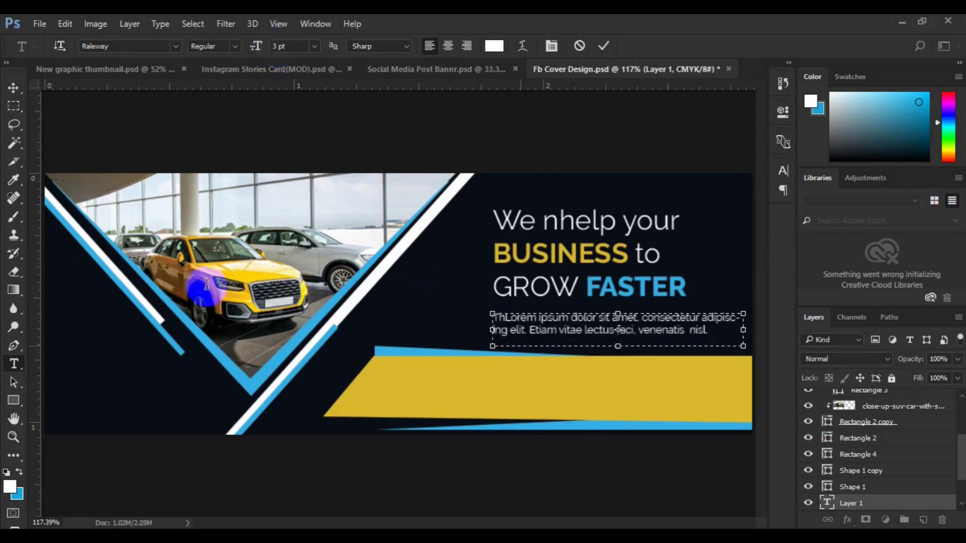
left_click(14, 88)
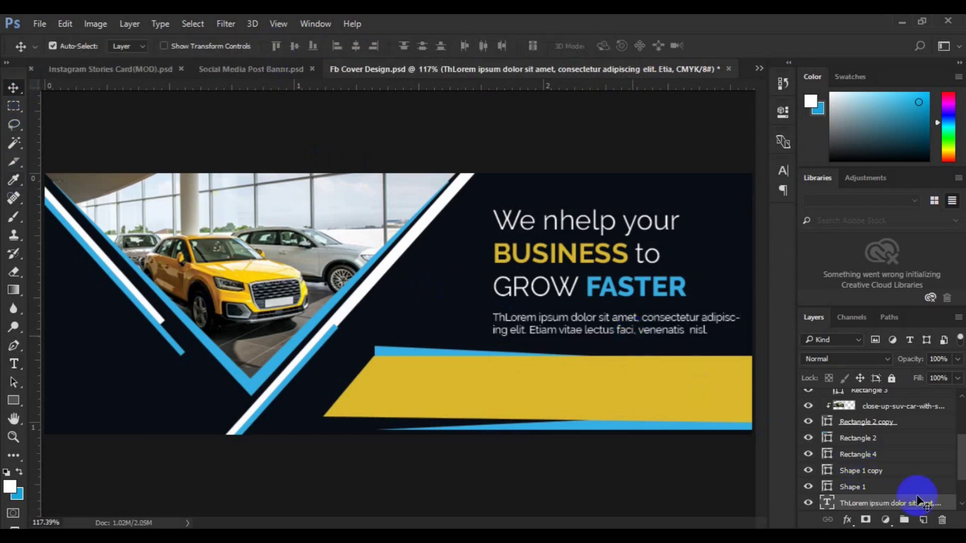
- Shift the headline and body text together slightly left toward the photo
scroll(922, 503, "down", 1)
left_click(920, 504, "shift")
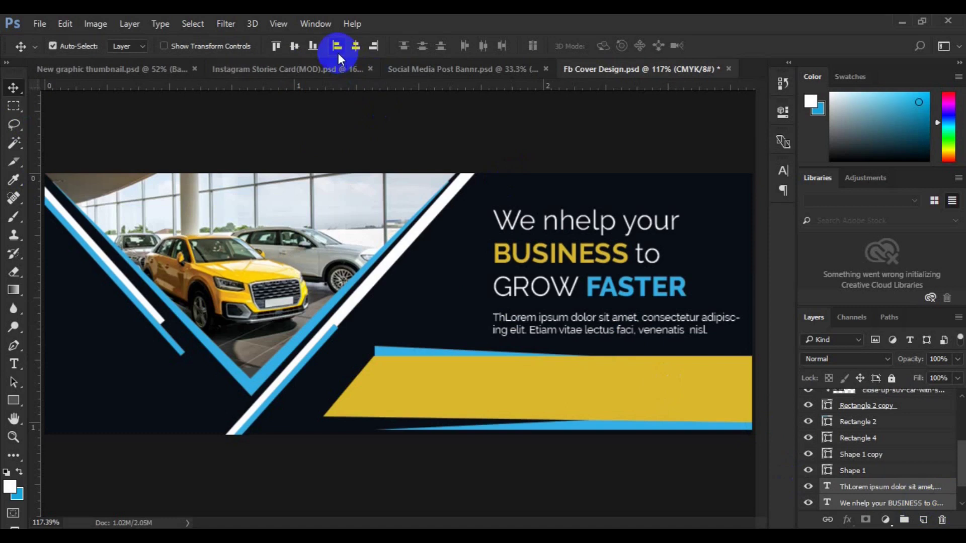
key("ctrl+t")
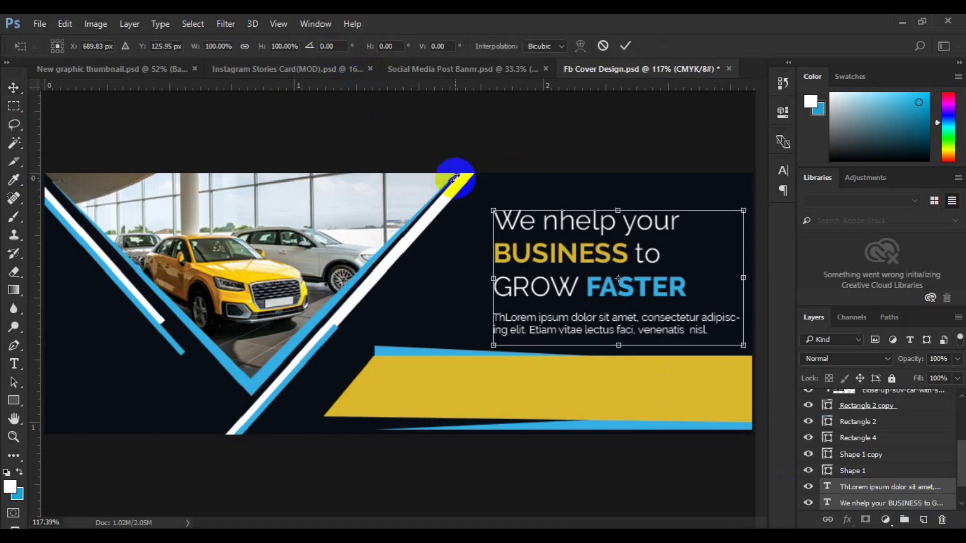
left_click_drag(544, 271, 540, 272)
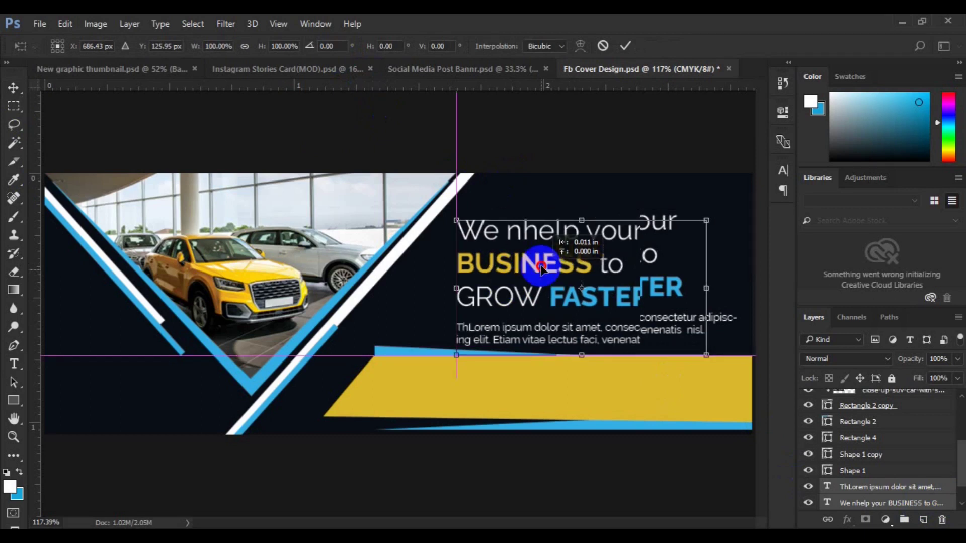
left_click_drag(542, 269, 553, 266)
key("Return")
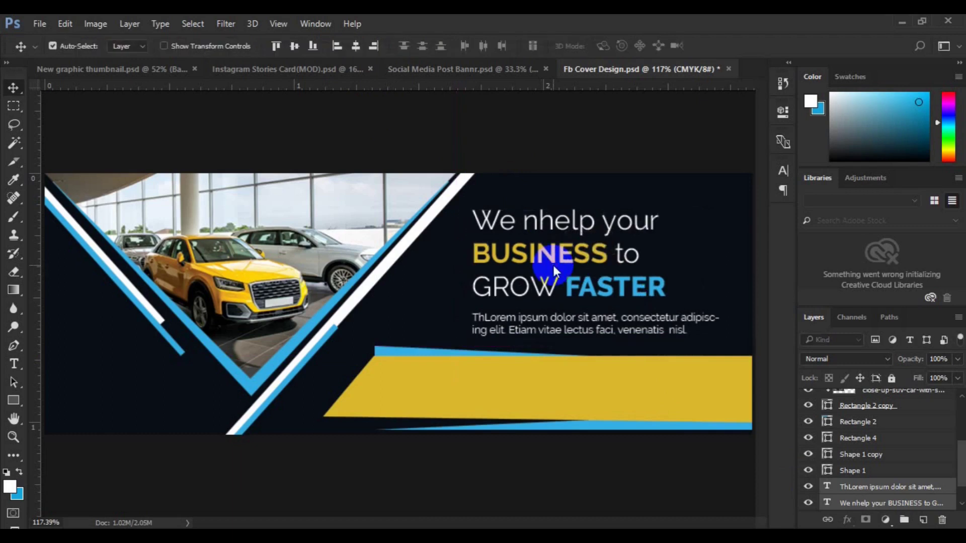
left_click(427, 403)
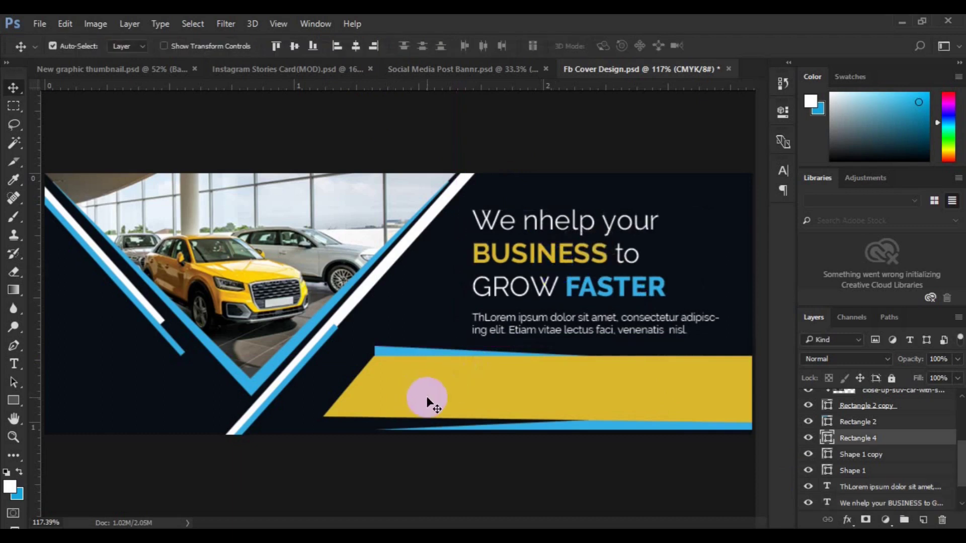
- On a new layer, set up the globe-and-magnifier custom shape with a dark navy fill
left_click(924, 520)
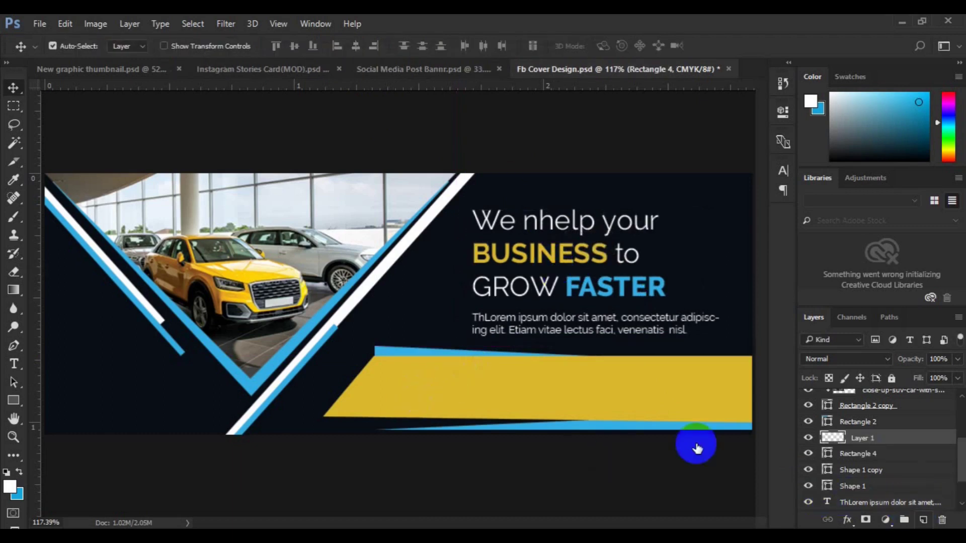
left_click(14, 400)
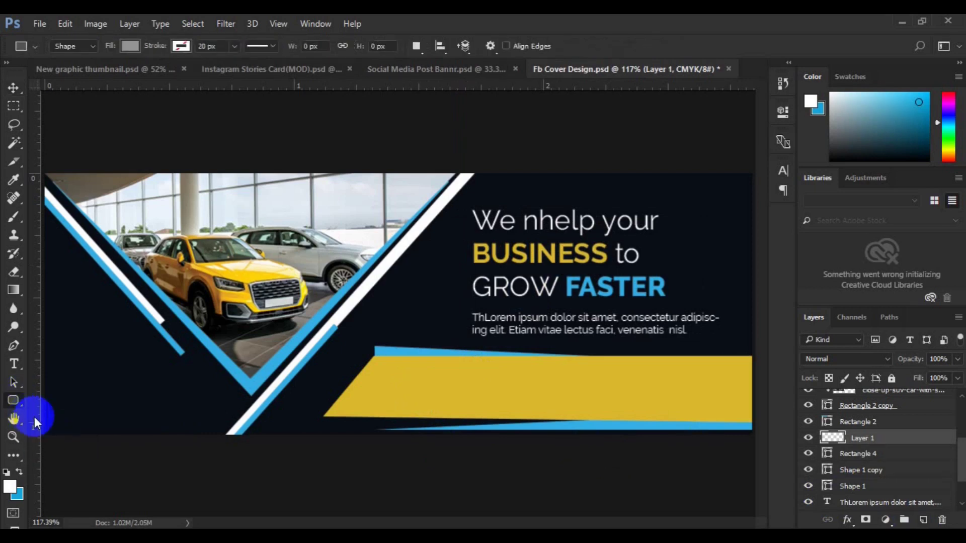
left_click(21, 407)
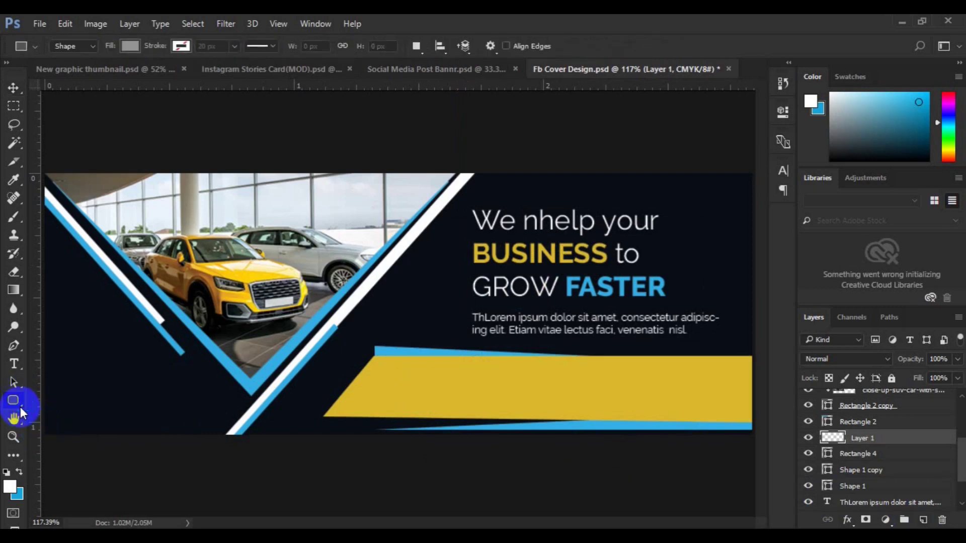
left_click(74, 468)
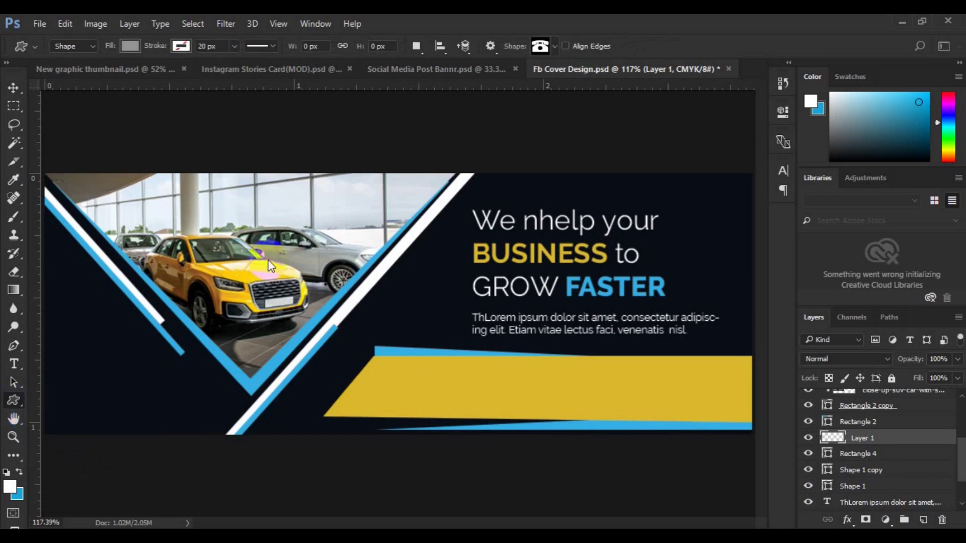
left_click(555, 47)
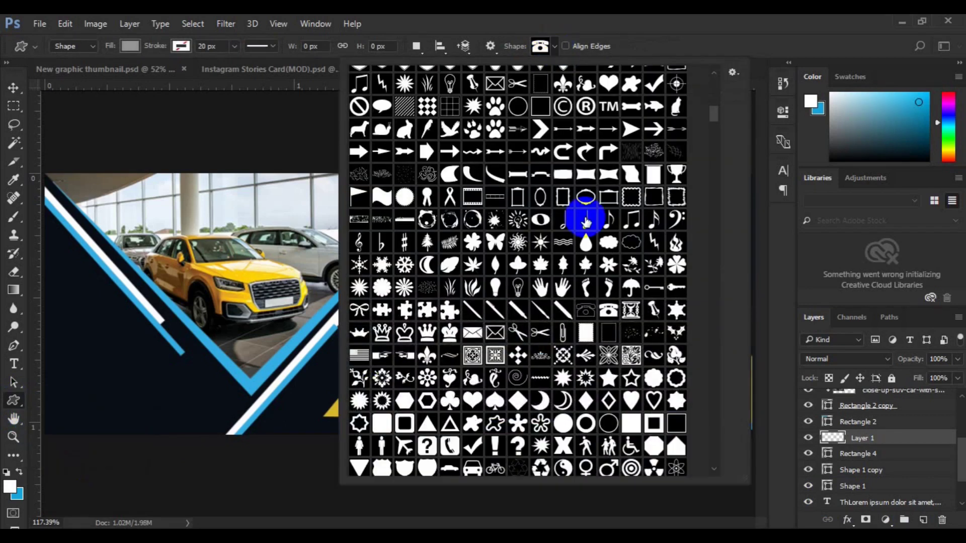
left_click_drag(717, 116, 717, 132)
left_click(583, 342)
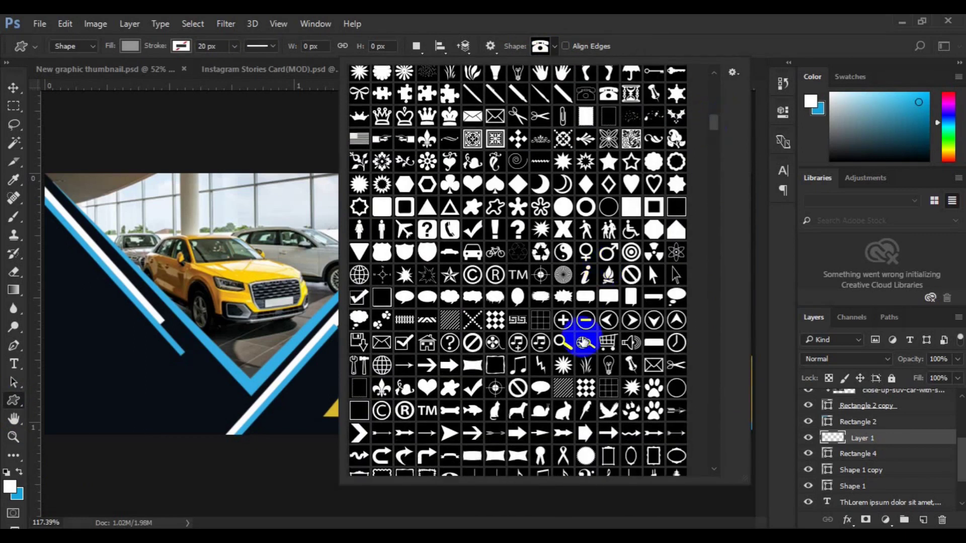
left_click(131, 46)
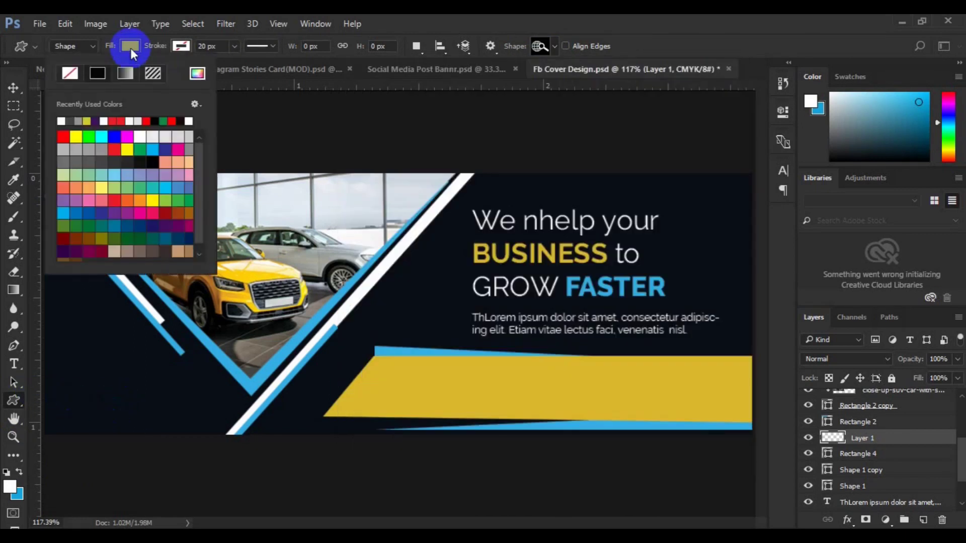
left_click(139, 371)
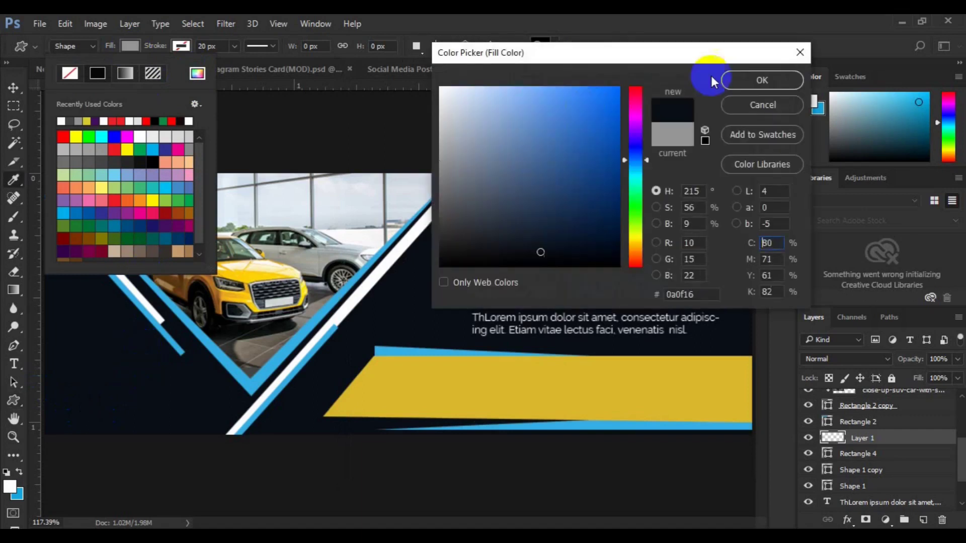
left_click(734, 79)
- Draw the globe icon on the yellow band's left part and nudge it right and down
mouse_move(410, 372)
left_mouse_down()
mouse_move(440, 401)
mouse_move(425, 389)
left_mouse_up()
key("v")
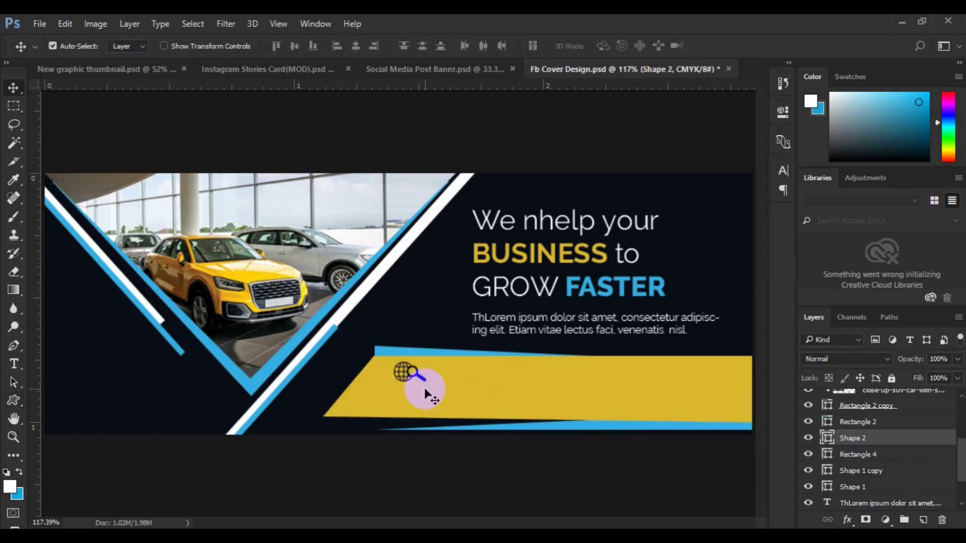
left_click_drag(405, 372, 410, 392)
key("ctrl+z")
key("ctrl+z")
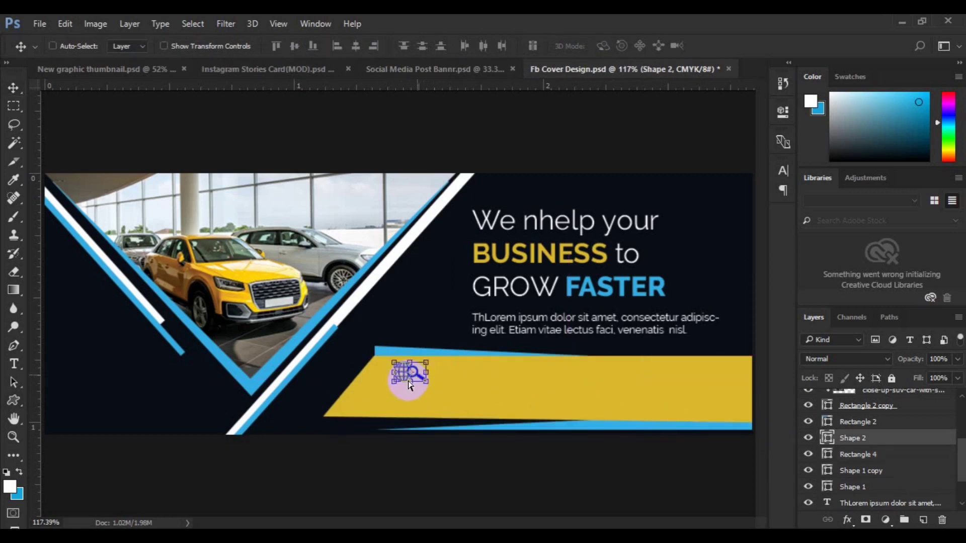
key("ctrl+t")
left_click_drag(400, 374, 430, 392)
key("Right")
key("Right")
key("Right")
key("Return")
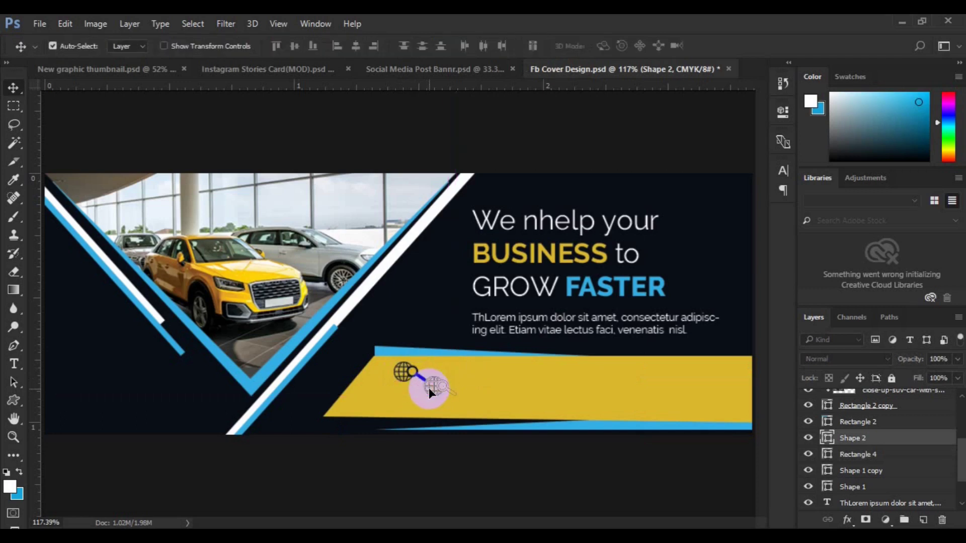
left_click(924, 519)
left_click(14, 363)
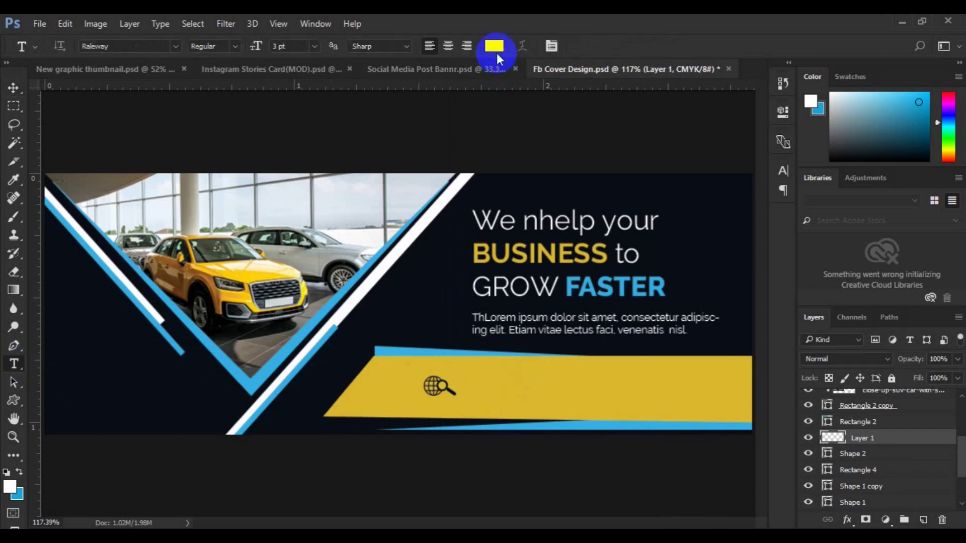
left_click(494, 46)
left_click(410, 311)
left_click(598, 253)
left_click(728, 95)
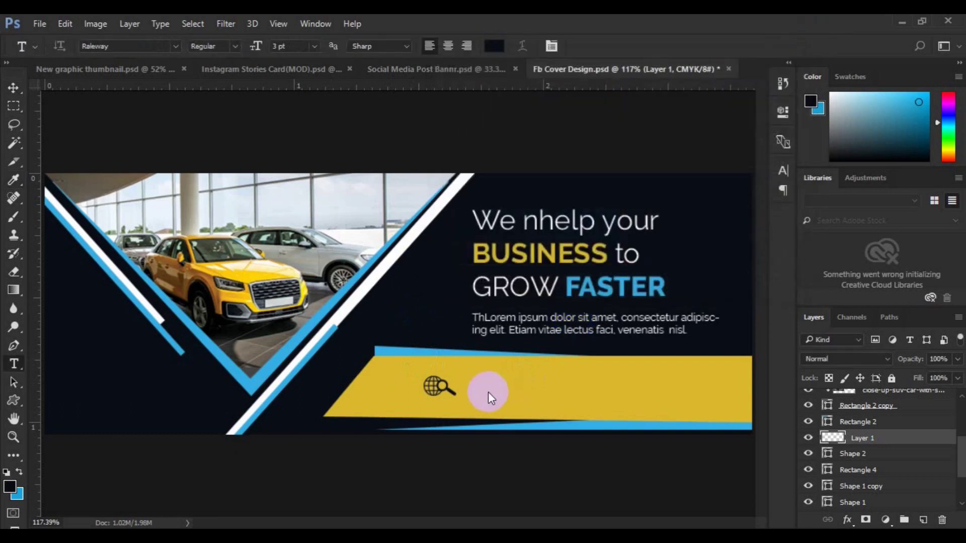
left_click(488, 393)
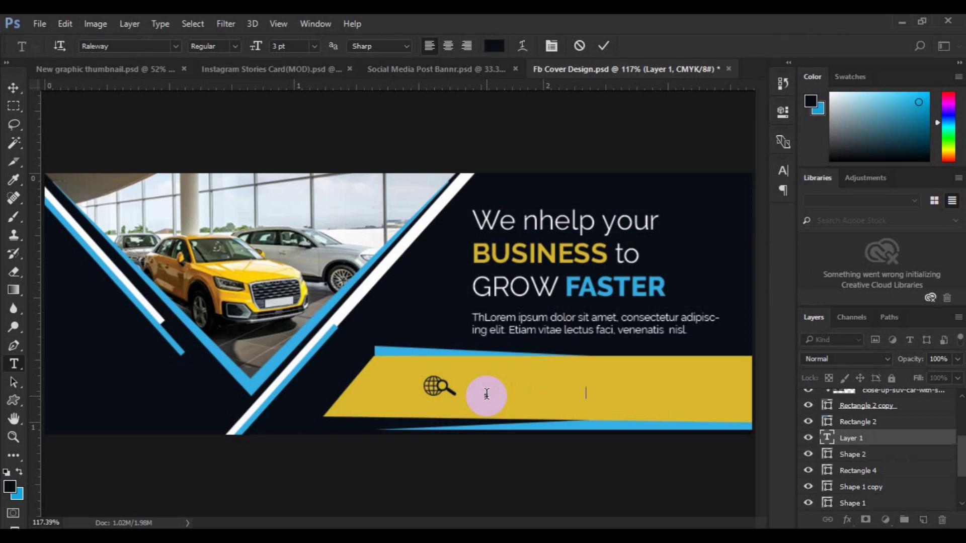
double_click(487, 394)
left_click(314, 46)
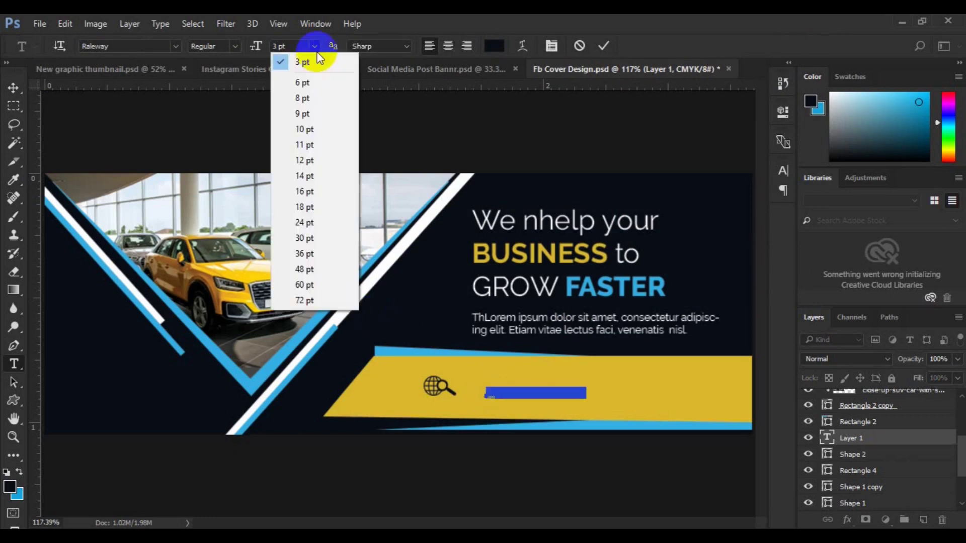
left_click(312, 81)
left_click(13, 87)
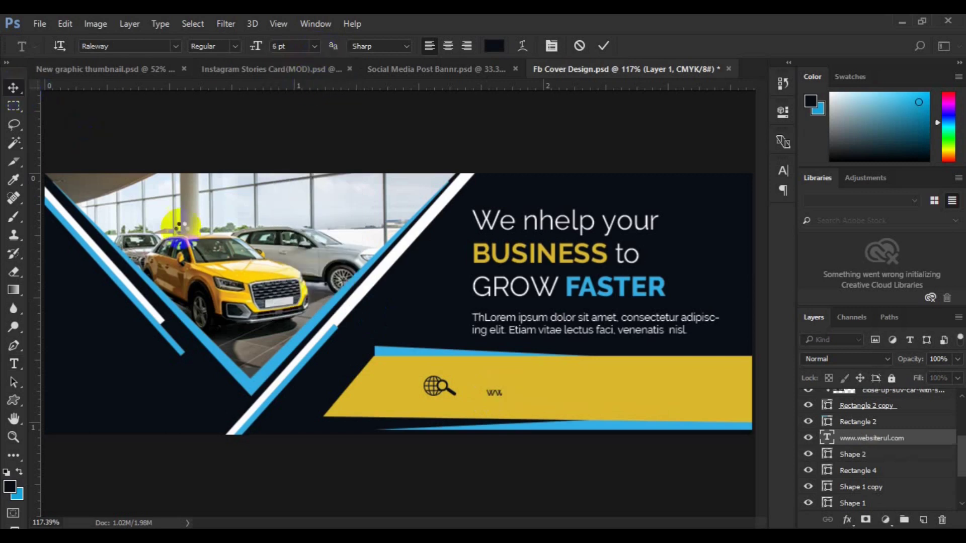
- Group the URL with the globe icon and centre the group on the yellow bar
left_click(862, 455)
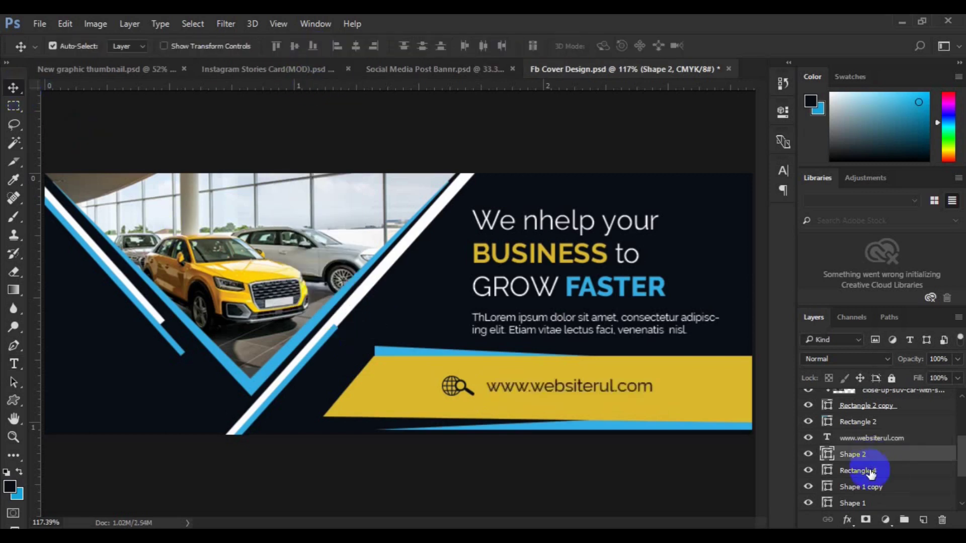
left_click(877, 439, "shift")
key("ctrl+g")
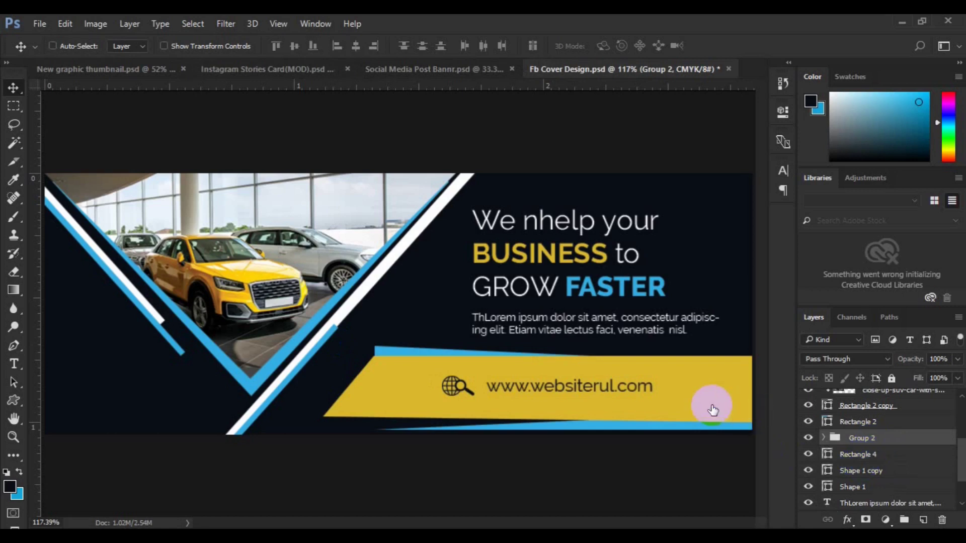
left_click(712, 404)
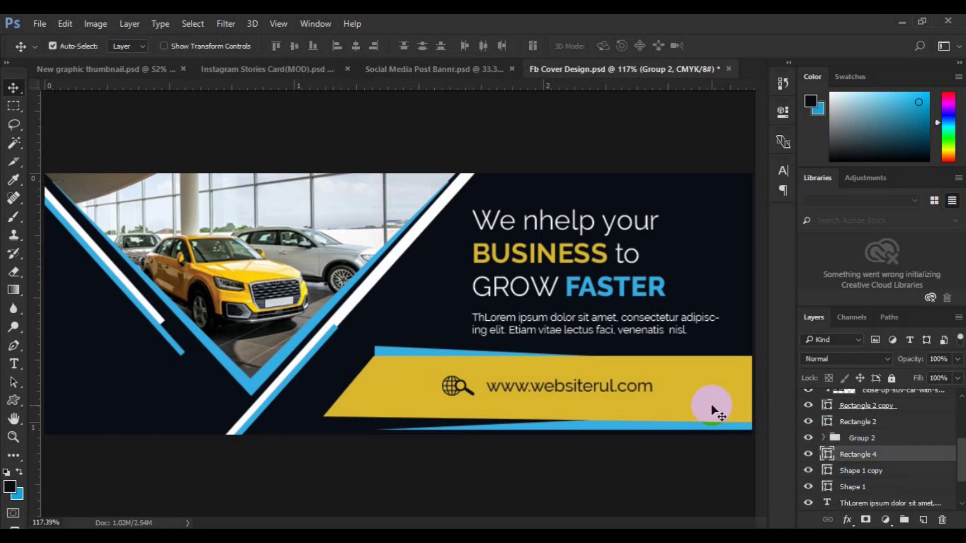
left_click(857, 439, "shift")
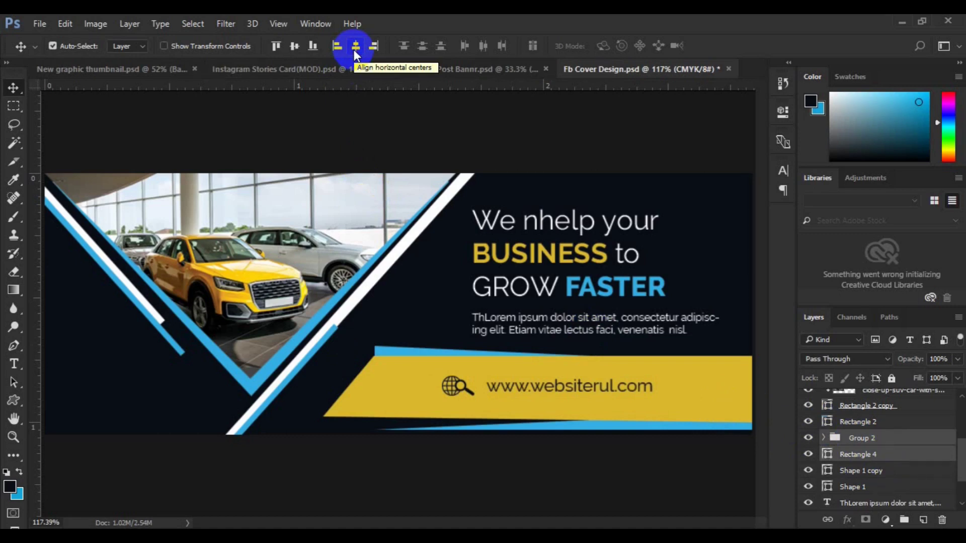
left_click(355, 46)
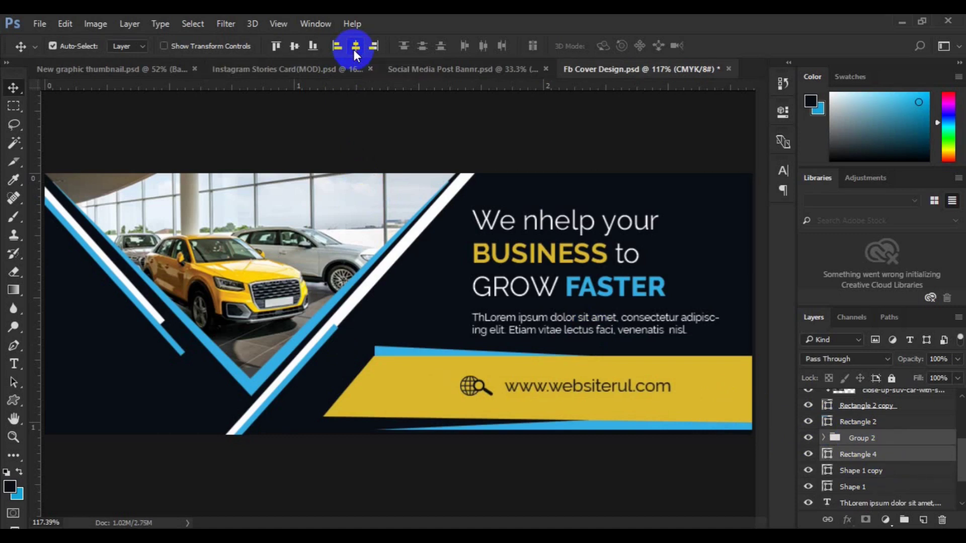
left_click(294, 47)
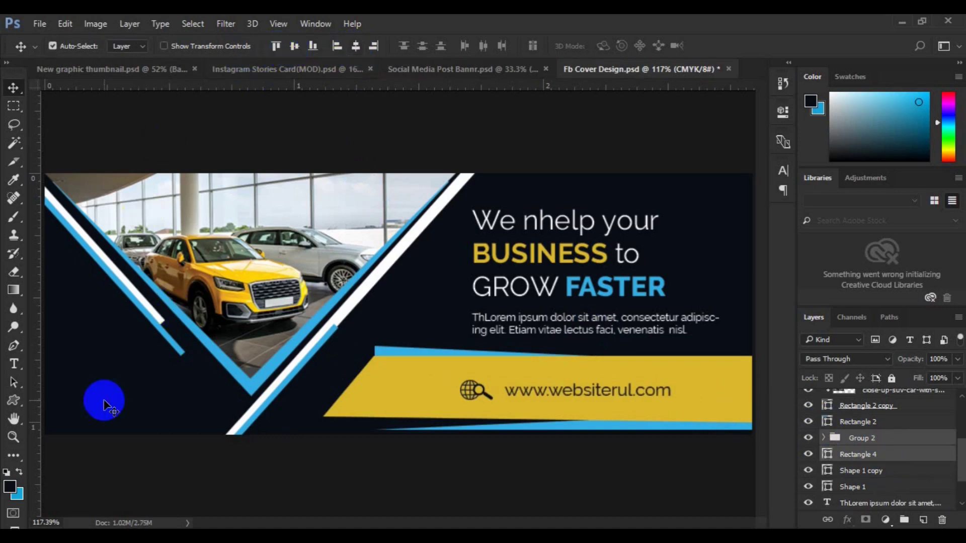
- Zoom into the cover's lower-left corner and set up Roboto 6 pt type on a new layer
left_click(103, 402)
key("h")
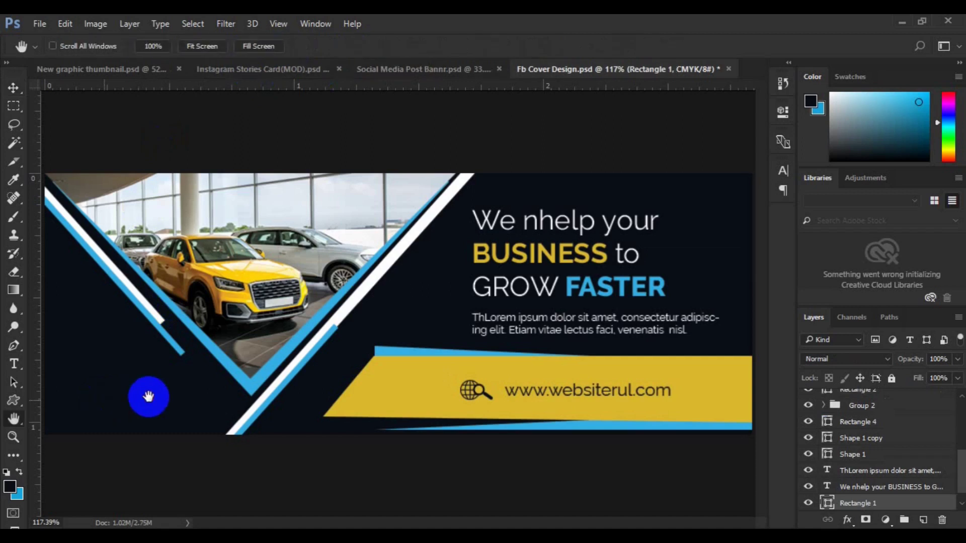
key("ctrl+plus")
key("ctrl+plus")
left_click_drag(152, 395, 507, 382)
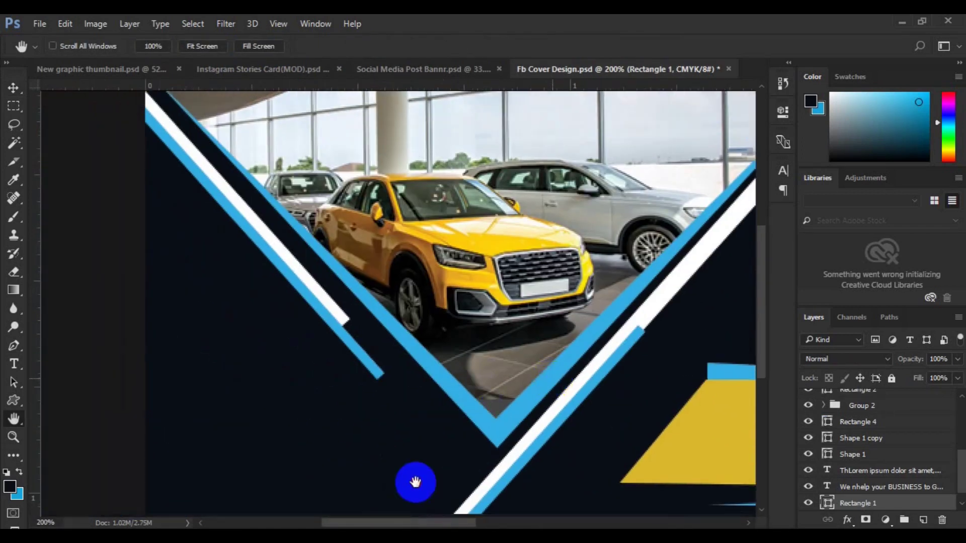
left_click_drag(411, 479, 410, 405)
key("v")
left_click(13, 364)
left_click(925, 521)
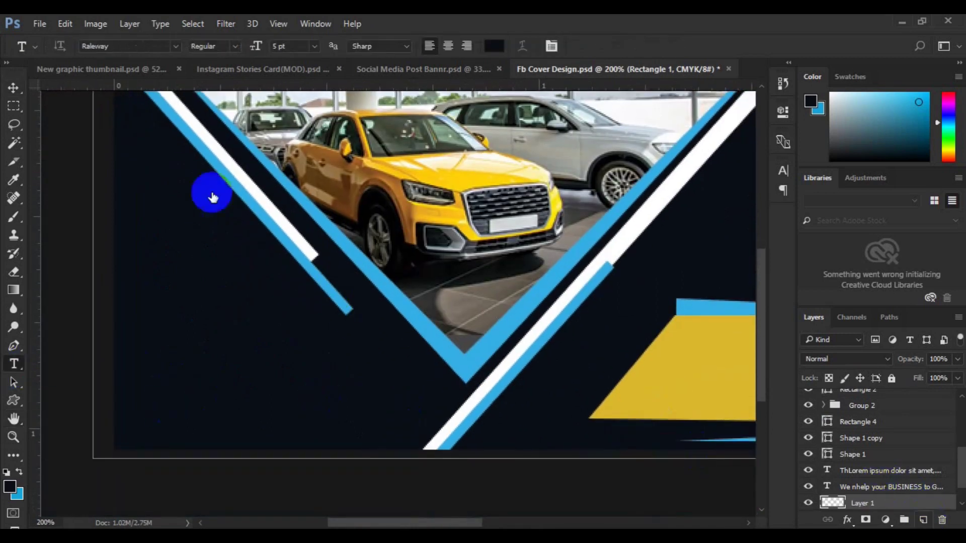
left_click(175, 47)
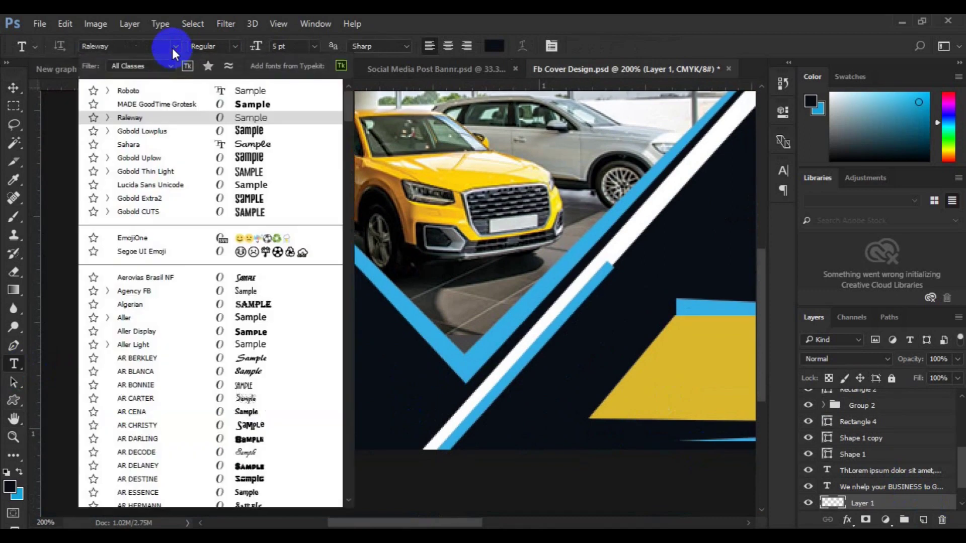
left_click(166, 90)
left_click(315, 46)
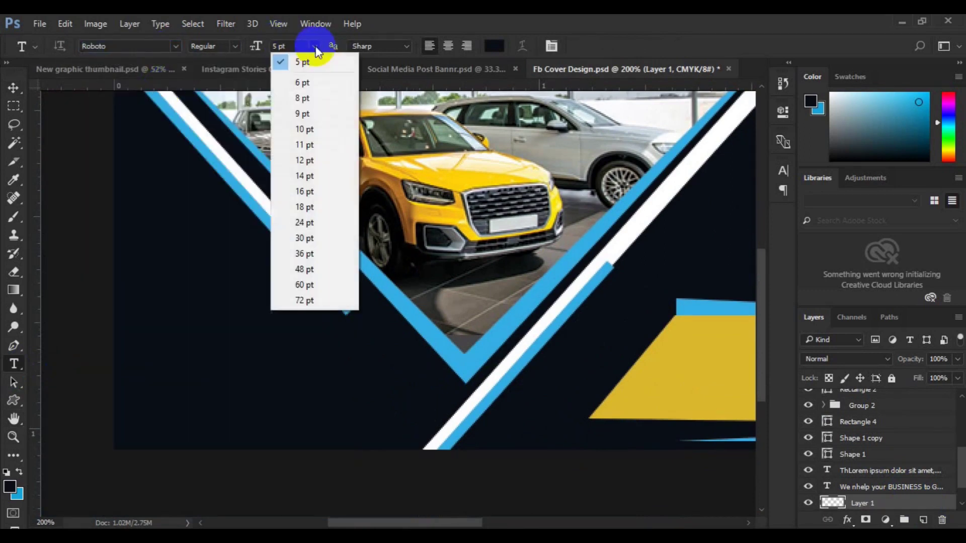
left_click(310, 86)
- Type yellow 'CALL US' text with a phone number in the lower-left corner
left_click(131, 396)
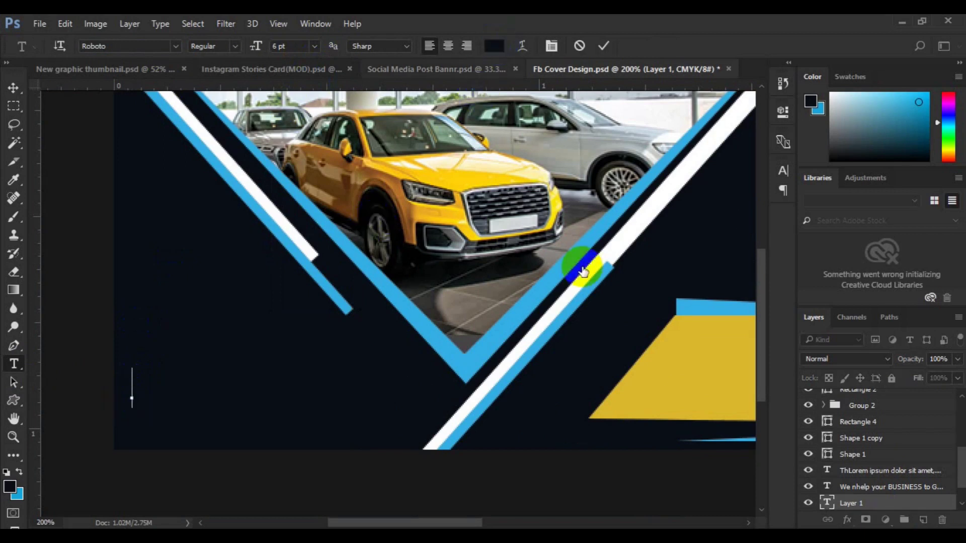
left_click(638, 356)
left_click(753, 84)
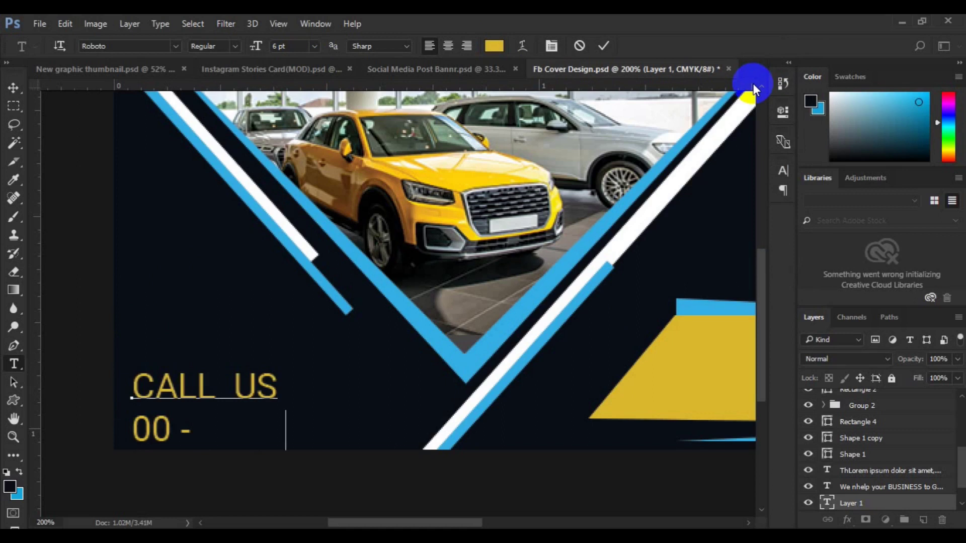
type("90")
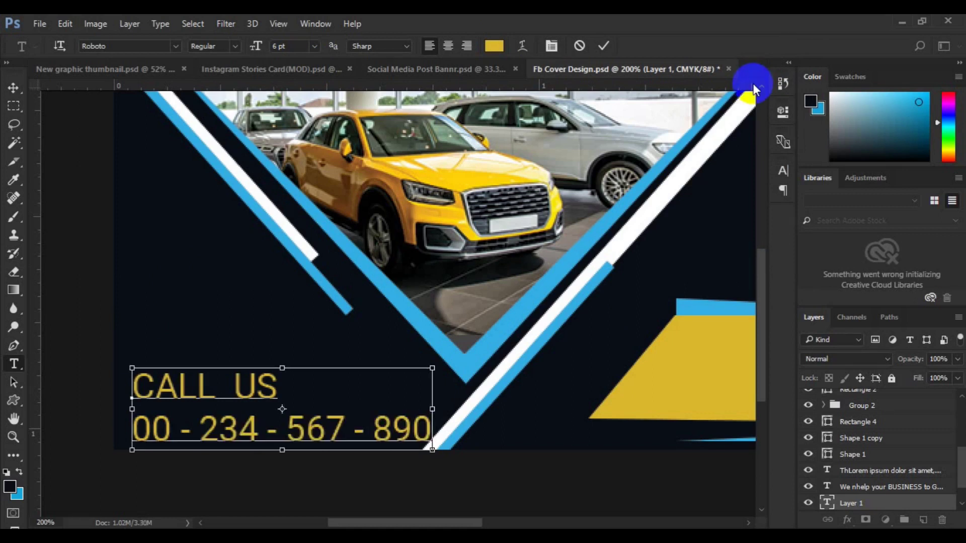
key("ctrl+a")
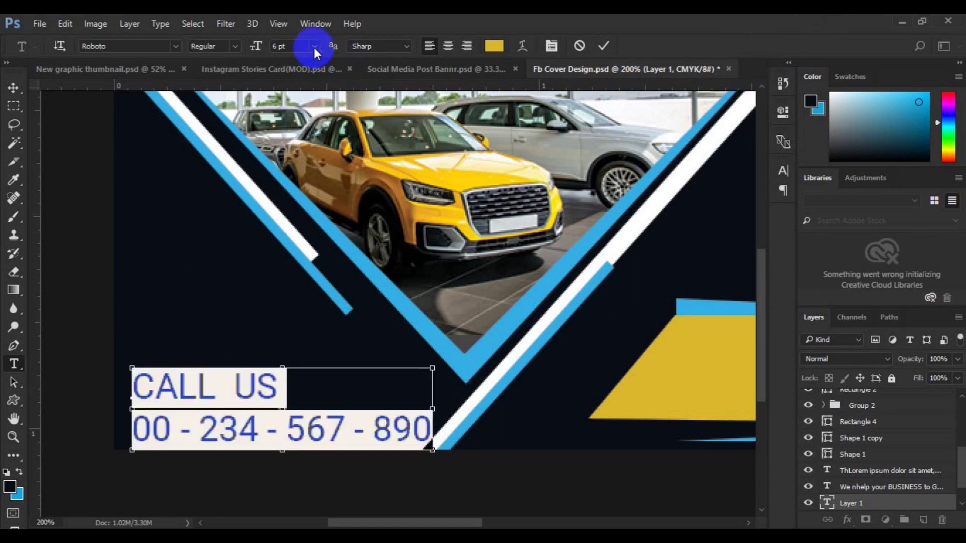
- Shrink the text block to 5 pt and make the CALL US line bold and white
left_click(314, 48)
left_click(310, 62)
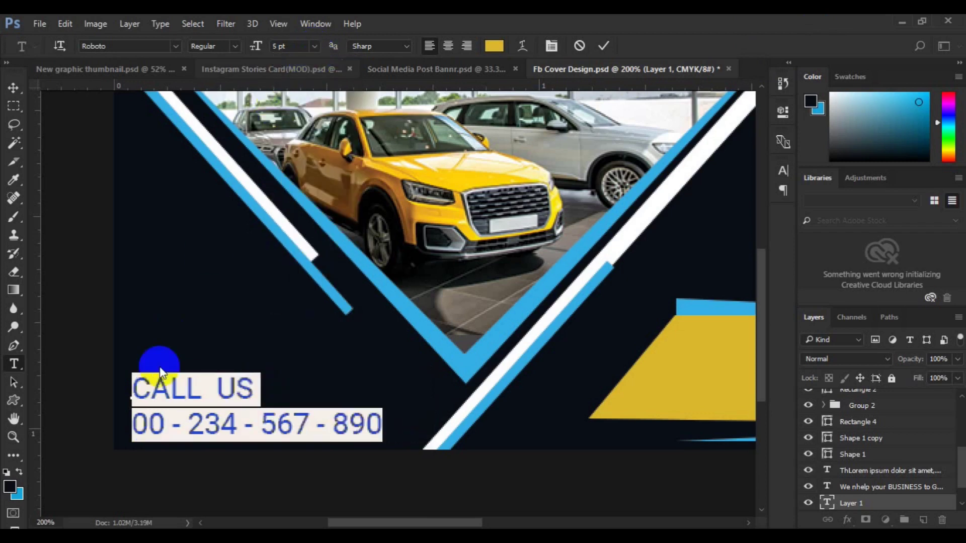
left_click(136, 390)
triple_click(135, 390)
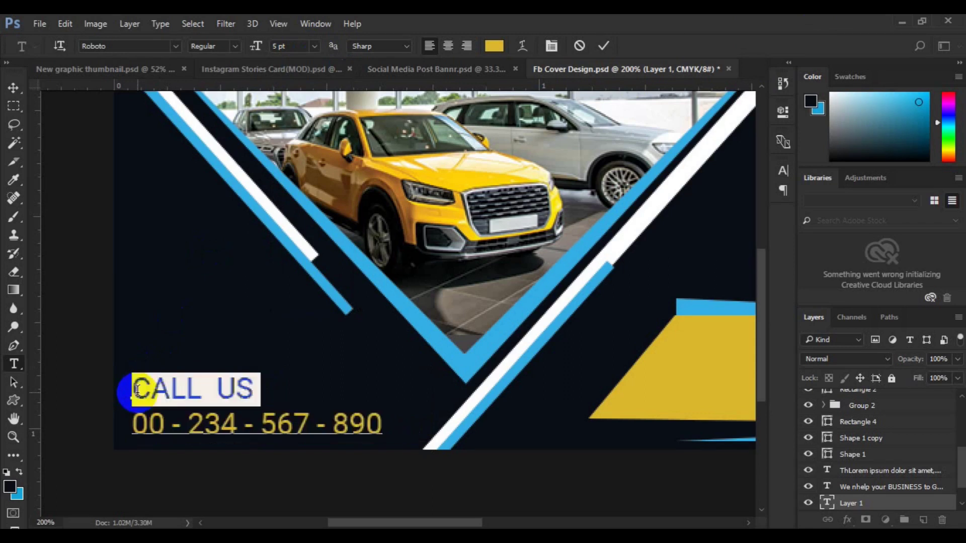
left_click(235, 47)
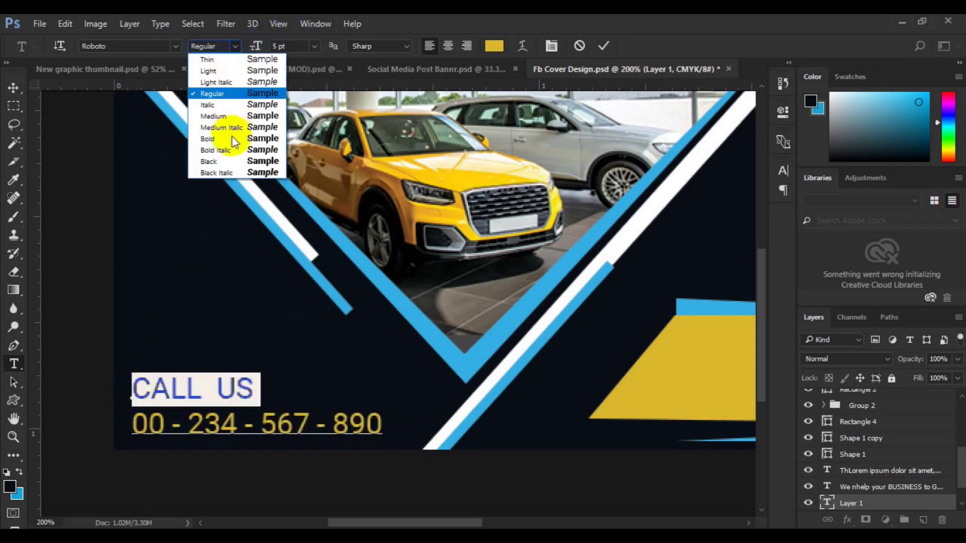
left_click(262, 138)
left_click(499, 47)
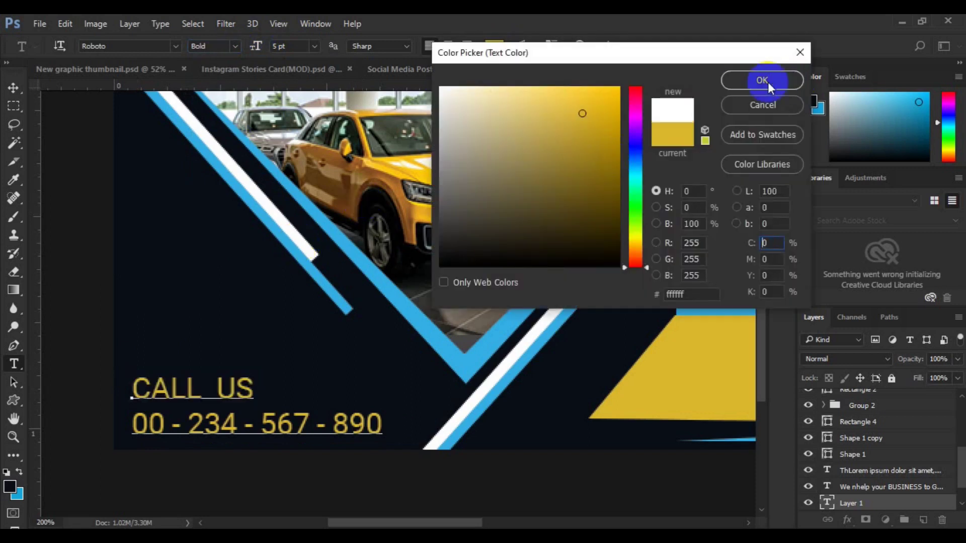
left_click(766, 80)
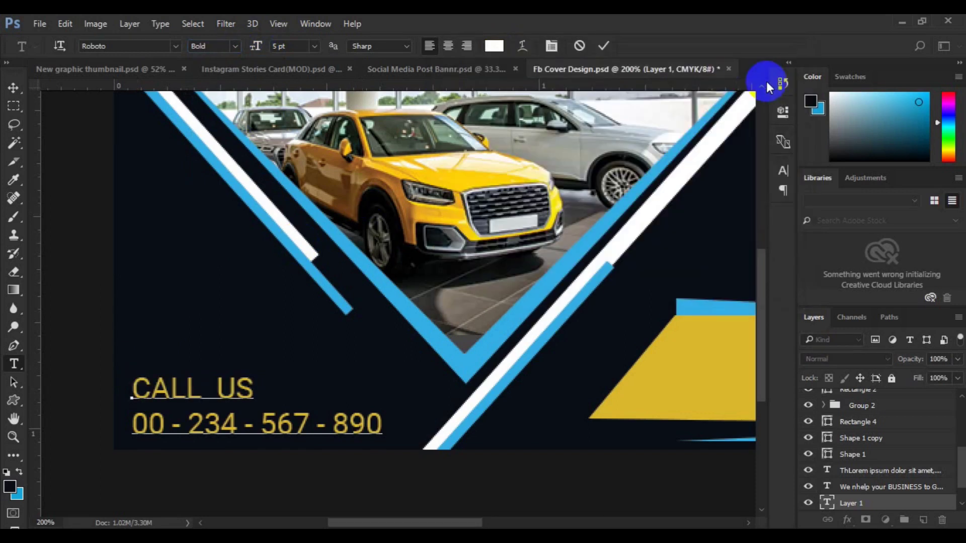
left_click(16, 92)
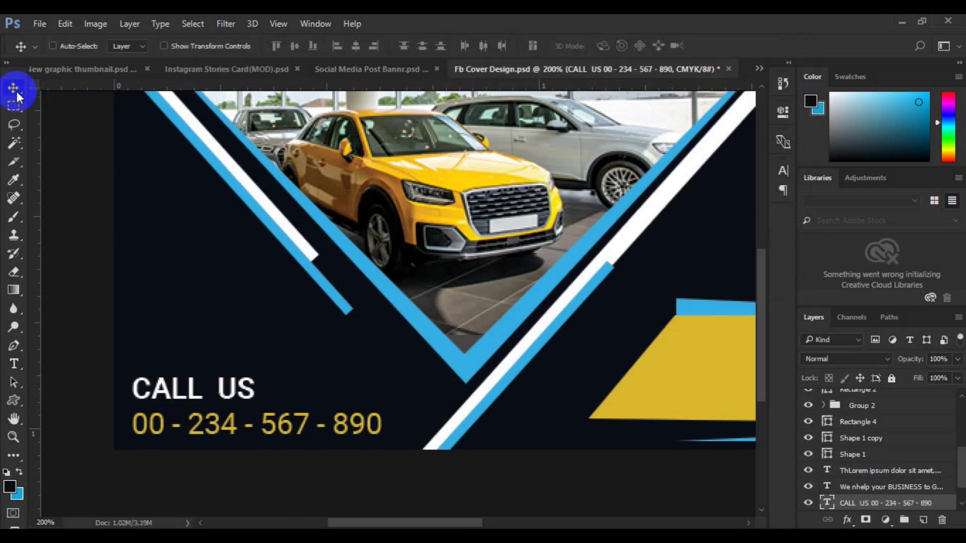
- View the cover at 100% and change the whole text block's size to 4 pt
key("ctrl+0")
key("ctrl+1")
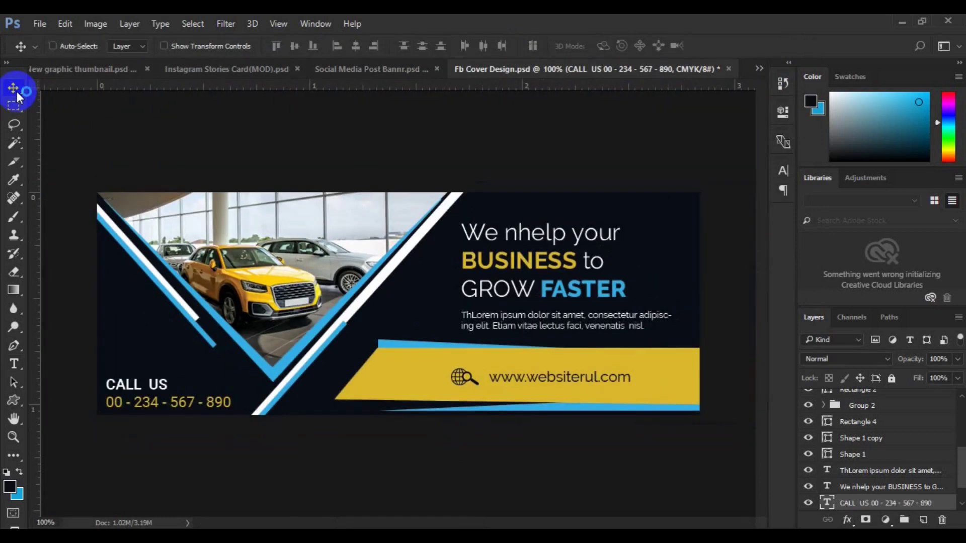
left_click(13, 364)
left_click(128, 388)
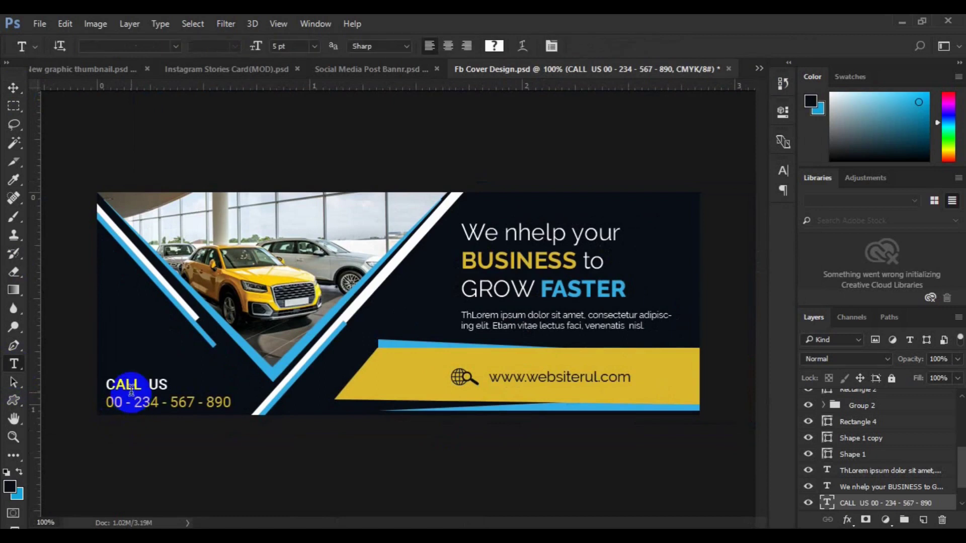
key("ctrl+a")
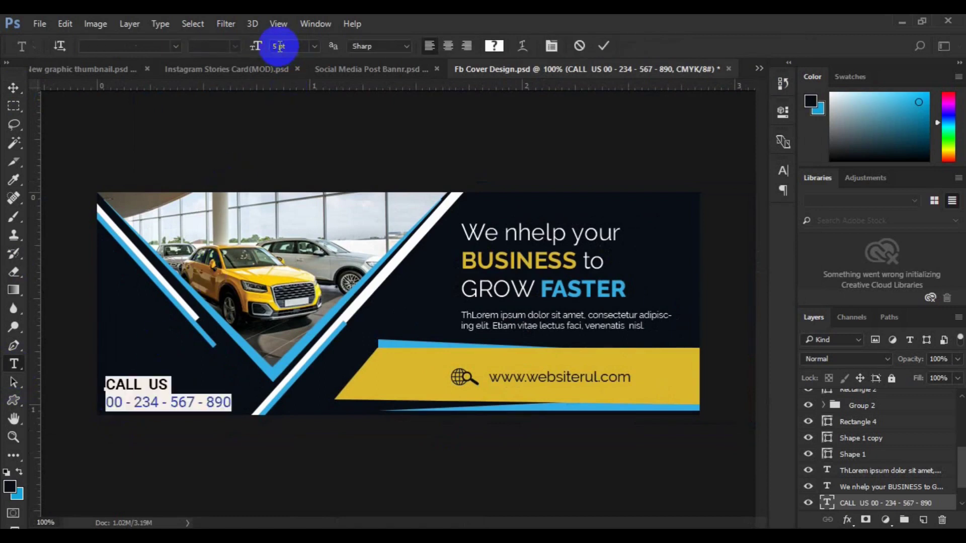
left_click(280, 46)
double_click(280, 45)
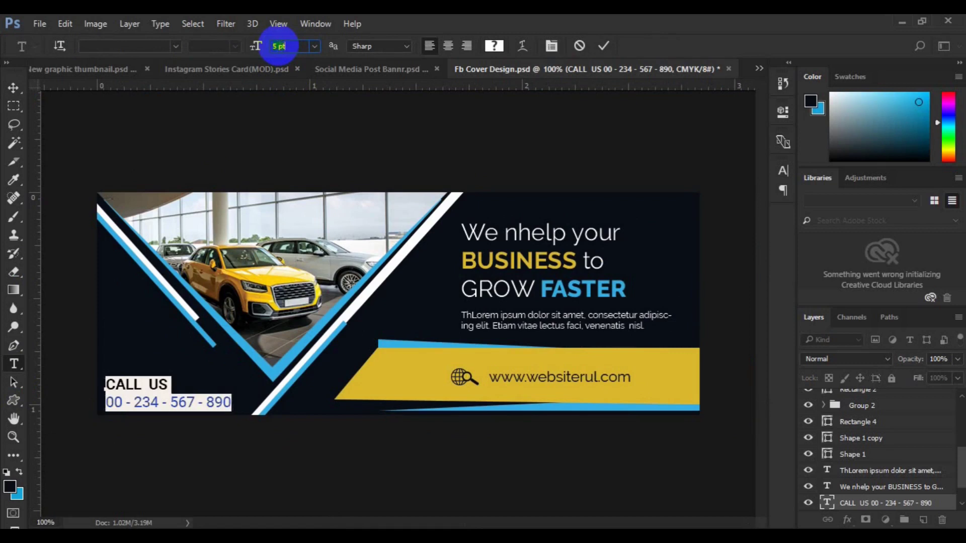
type("4")
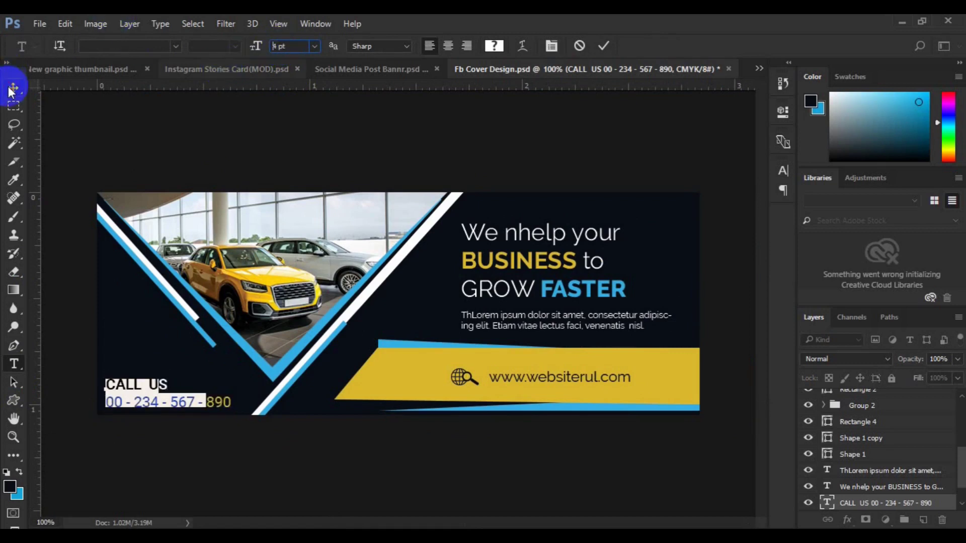